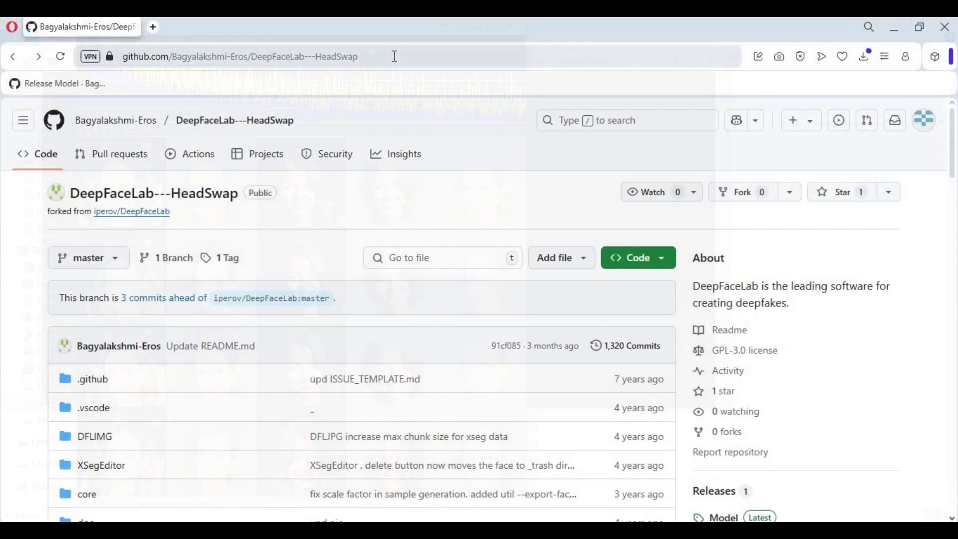
Leave the SAEHD training preview and bring up the DeepFaceLab---HeadSwap GitHub page in Opera
click(392, 55)
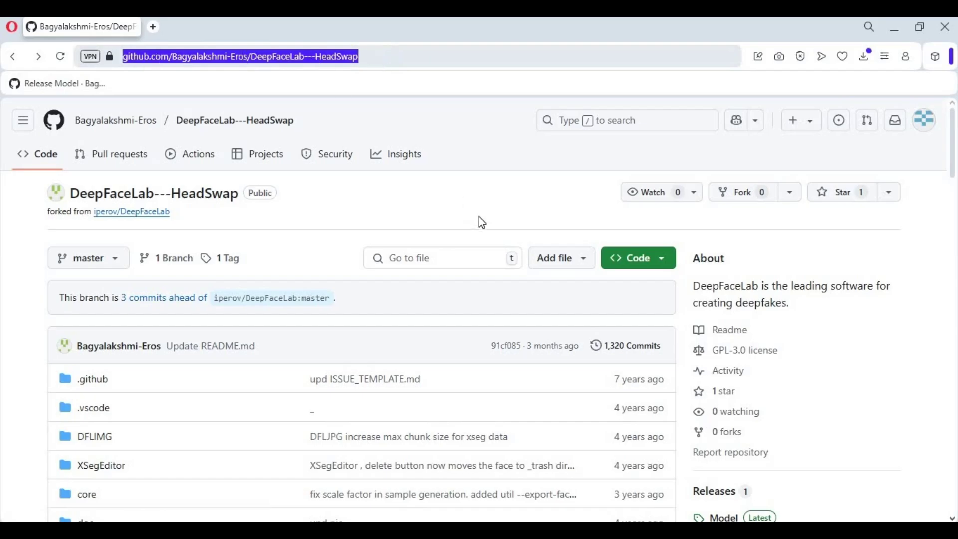
Skim the repository README, then show the Code button's Download ZIP option
scroll(481, 219, down, 4)
scroll(480, 231, down, 10)
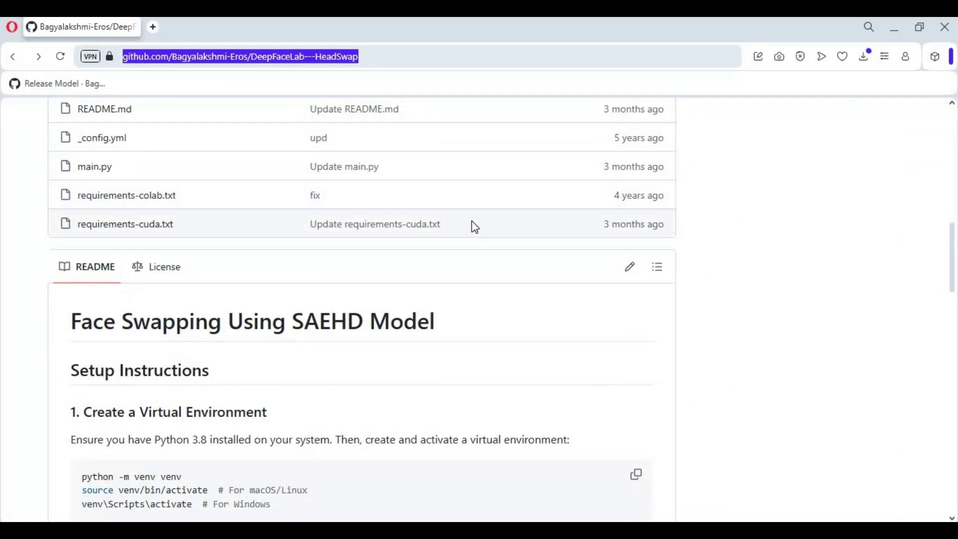
scroll(485, 225, up, 2)
scroll(489, 229, up, 10)
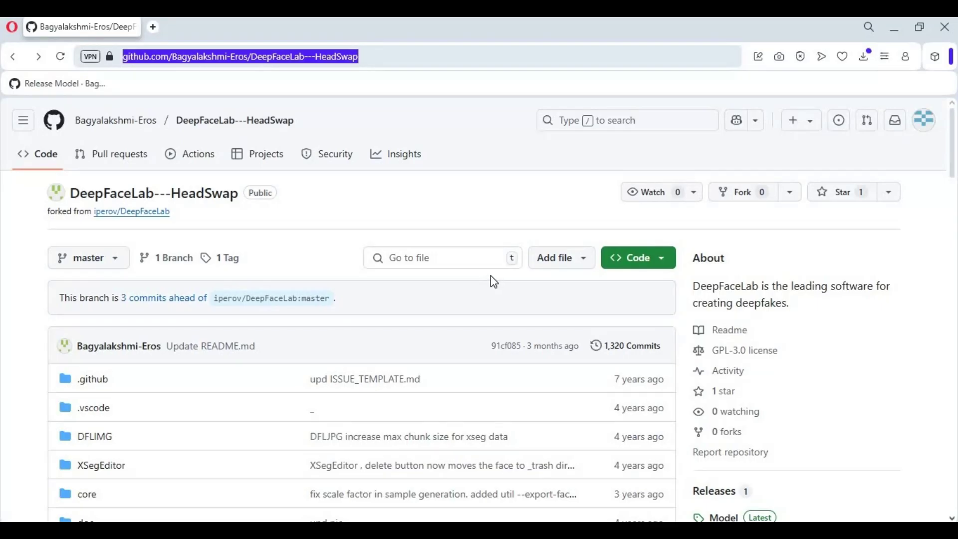
click(665, 265)
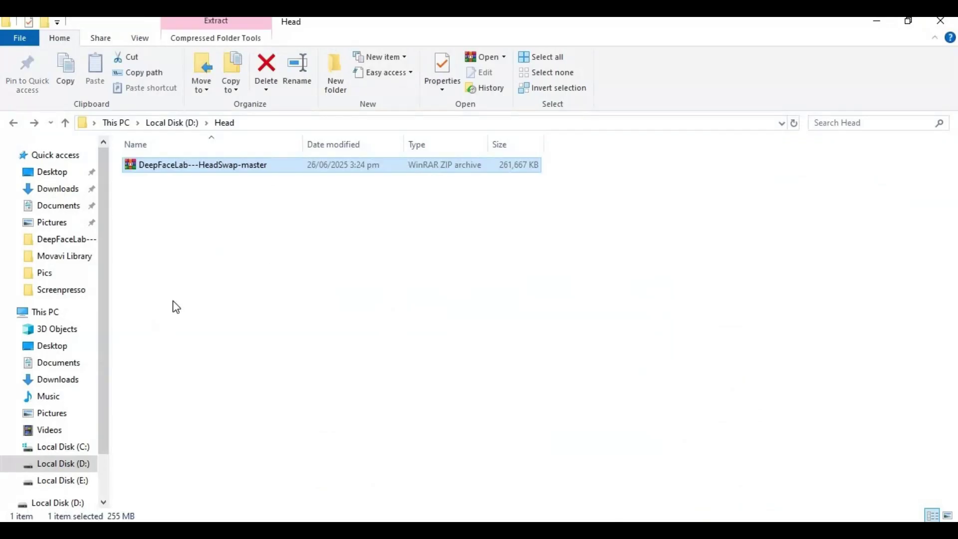
Extract the DeepFaceLab---HeadSwap-master zip here with WinRAR and open the extracted folder
right_click(152, 166)
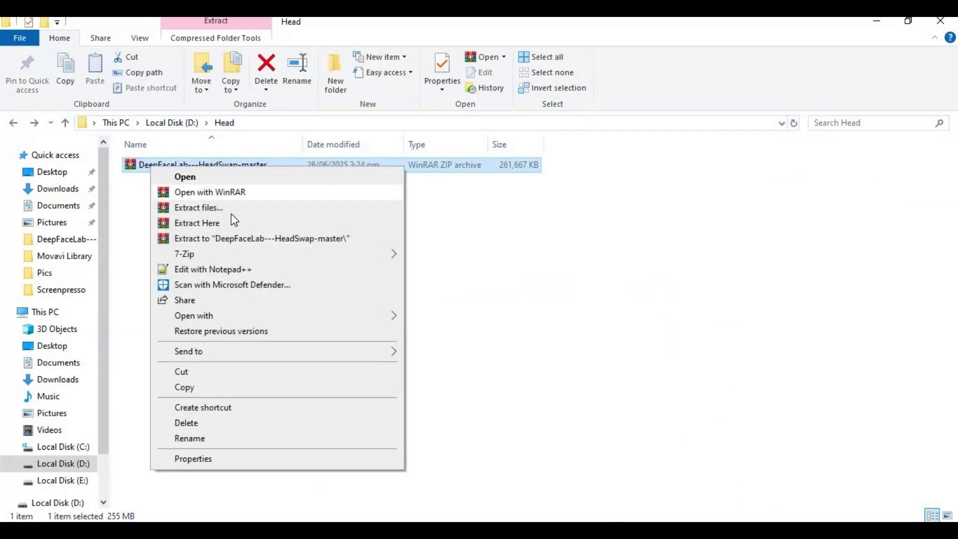
click(235, 223)
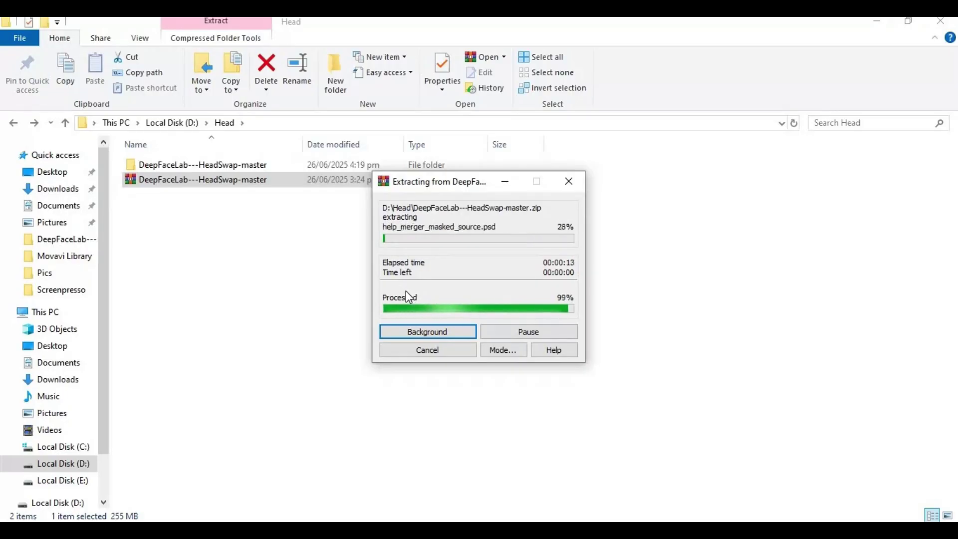
click(257, 278)
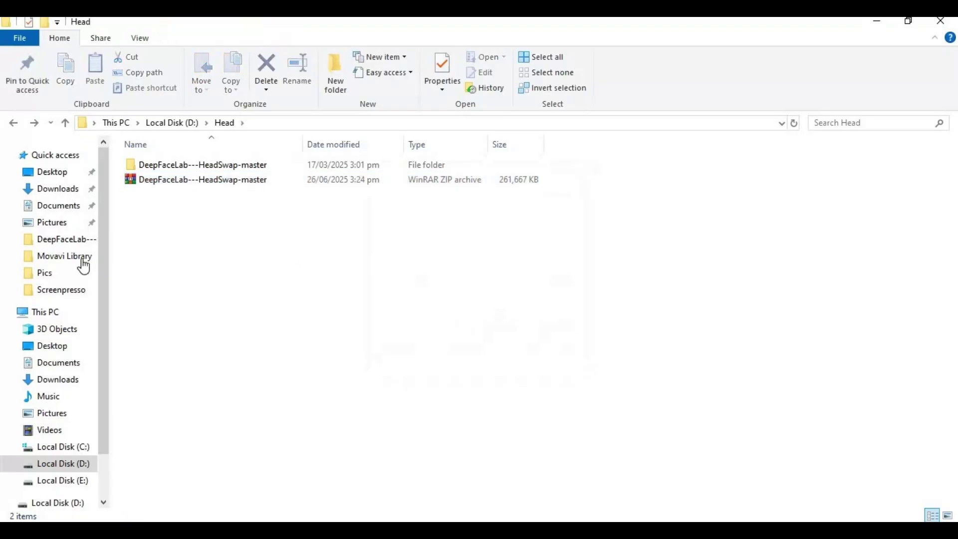
double_click(178, 164)
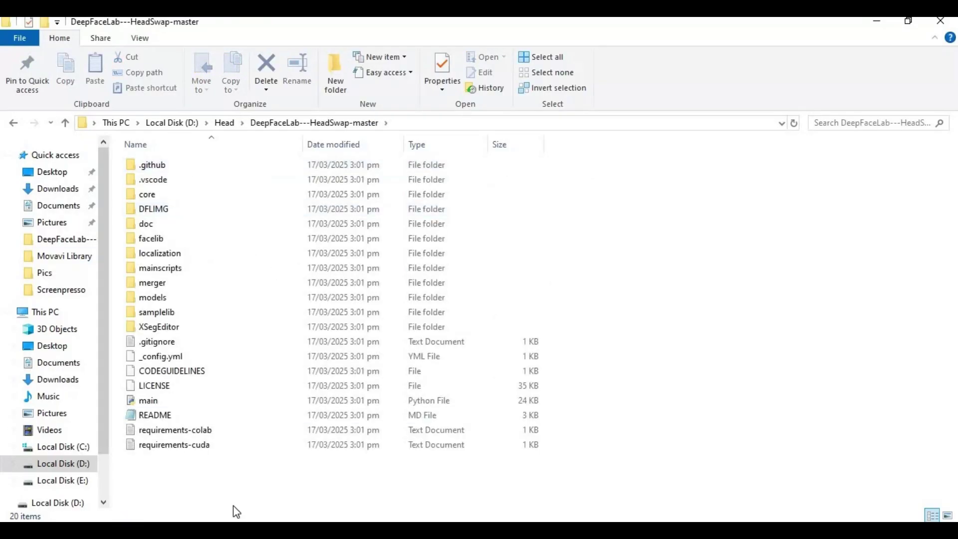
Open Command Prompt in the project folder and create a Python 3.8 venv named venv
click(414, 122)
text(cmd)
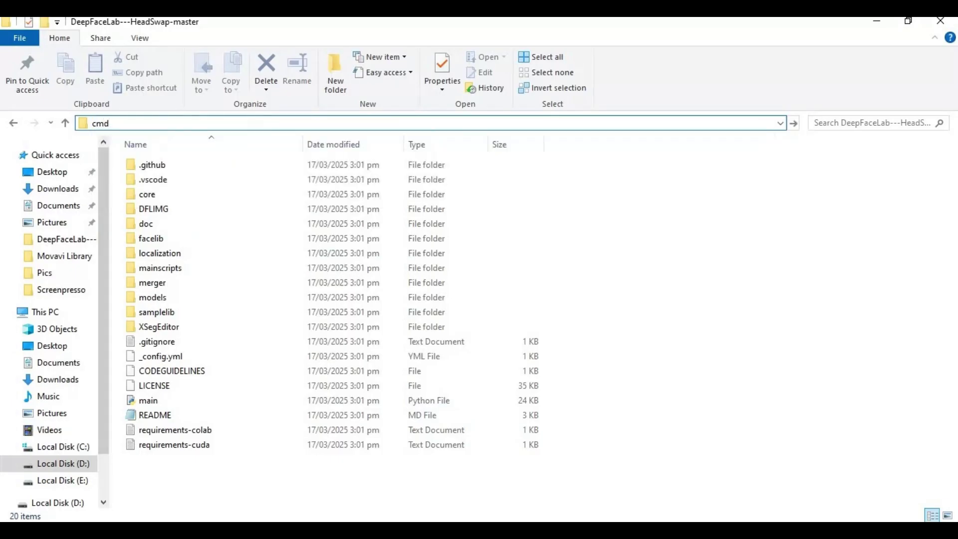
key(Return)
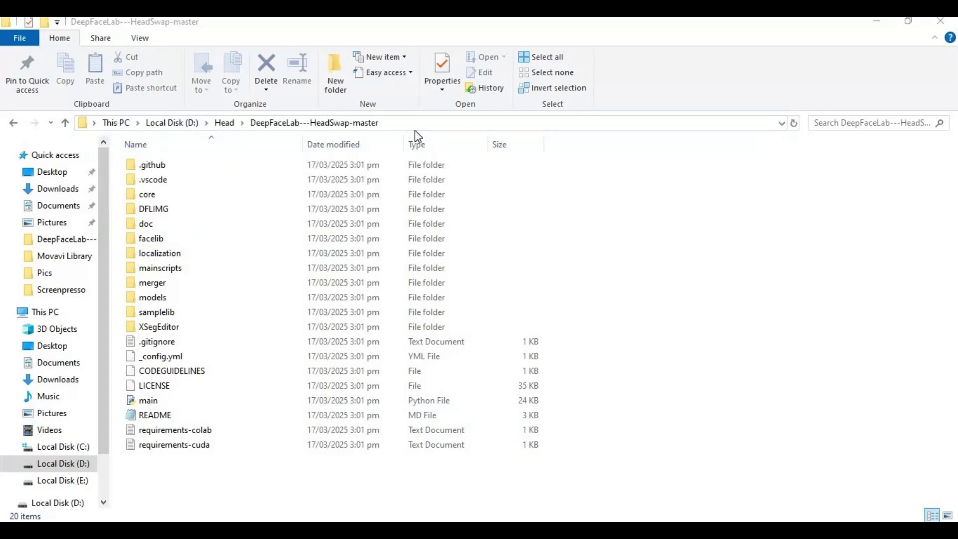
text(py )
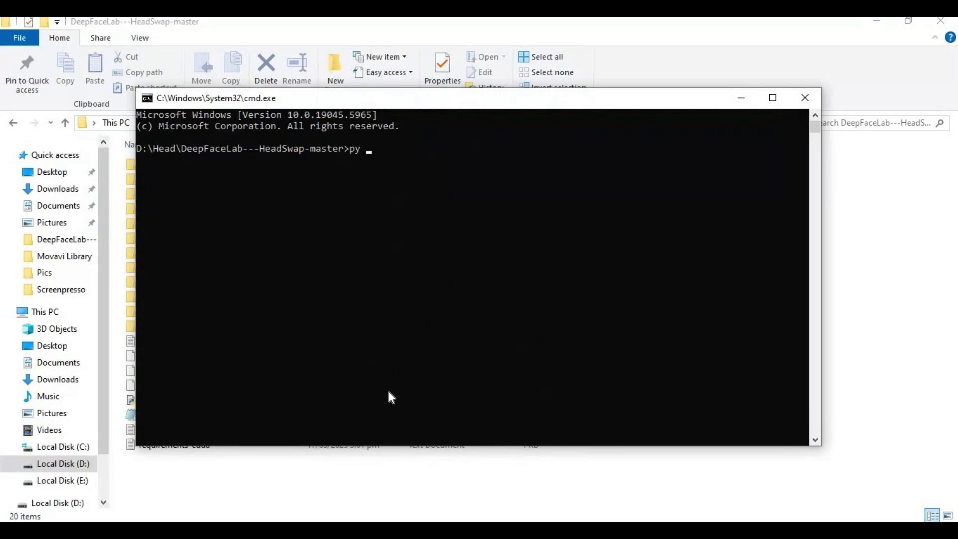
text(-3.8 -m venv venv)
key(Return)
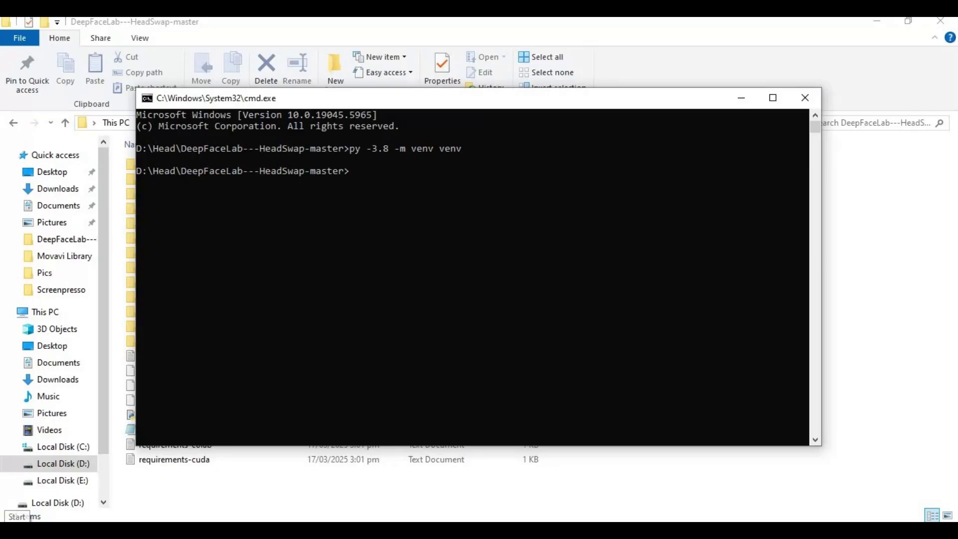
Activate venv with venv\scripts\activate and upgrade pip, setuptools and wheel
text(venv\scripts\)
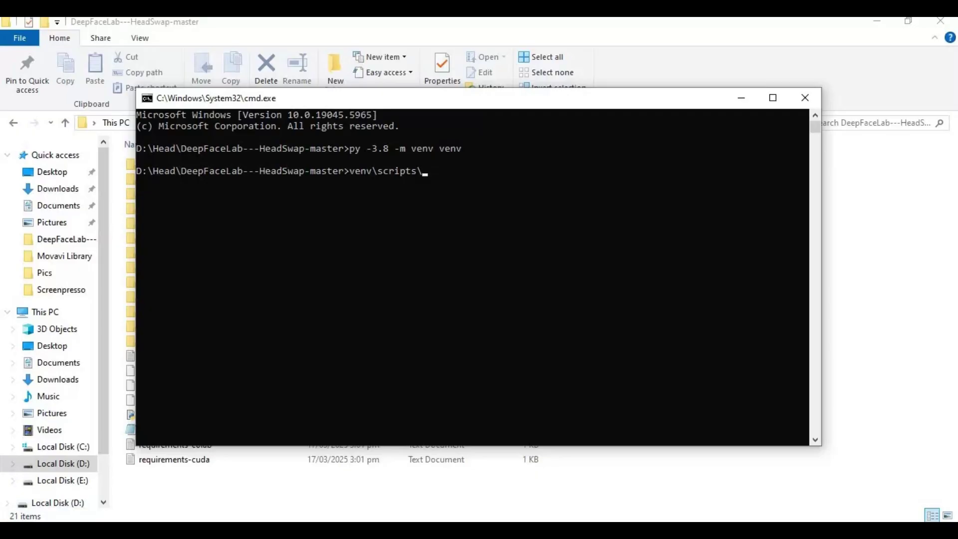
text(activate)
key(Return)
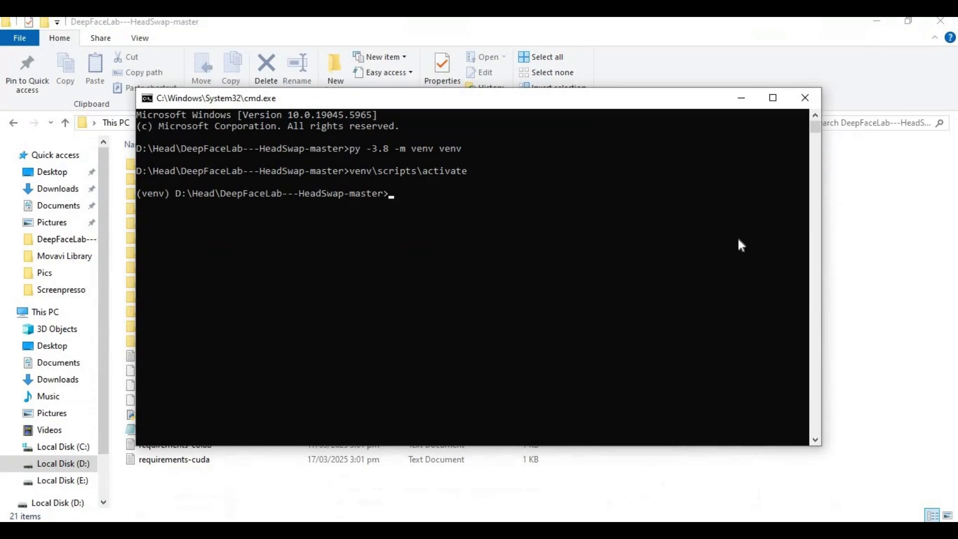
text(python -m pip install --upgrade pip setuptools wheel)
key(Return)
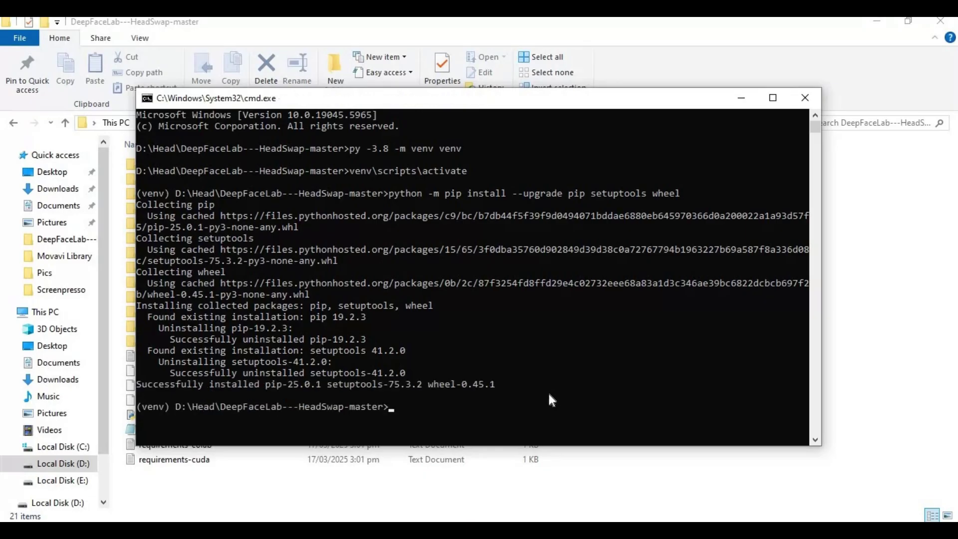
Install all packages from requirements-cuda.txt into the venv with pip install -r
text(pip install -r requirements.)
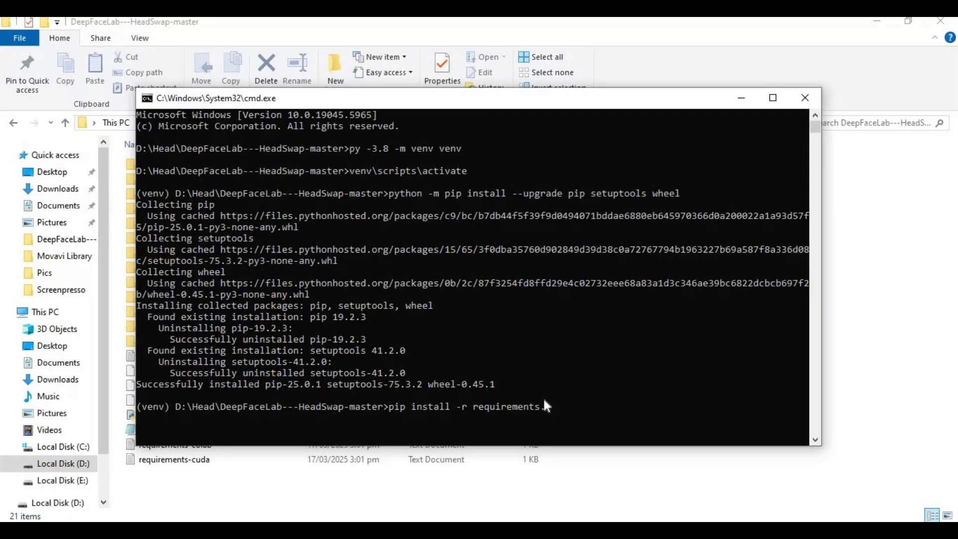
key(BackSpace)
text(-cuda.txt)
key(Return)
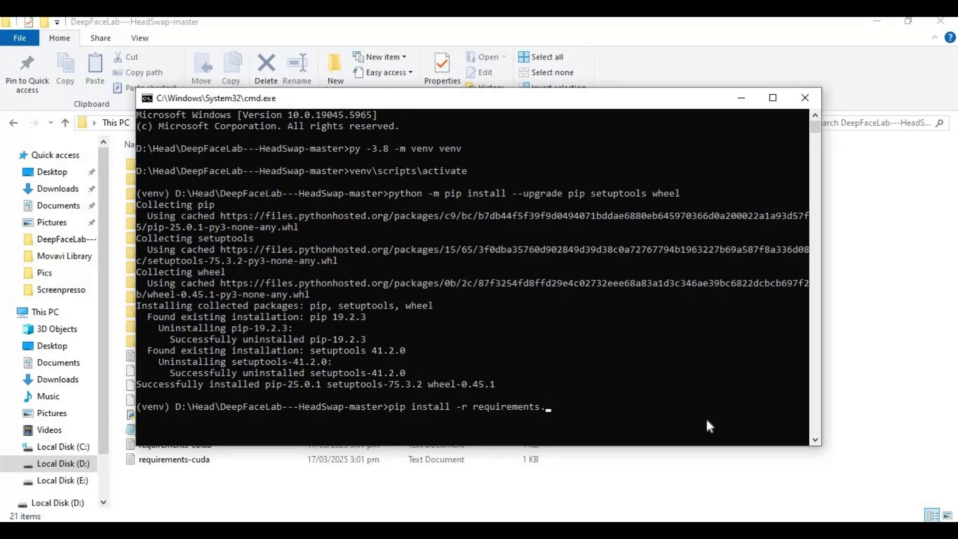
text(cuda.txt)
key(Return)
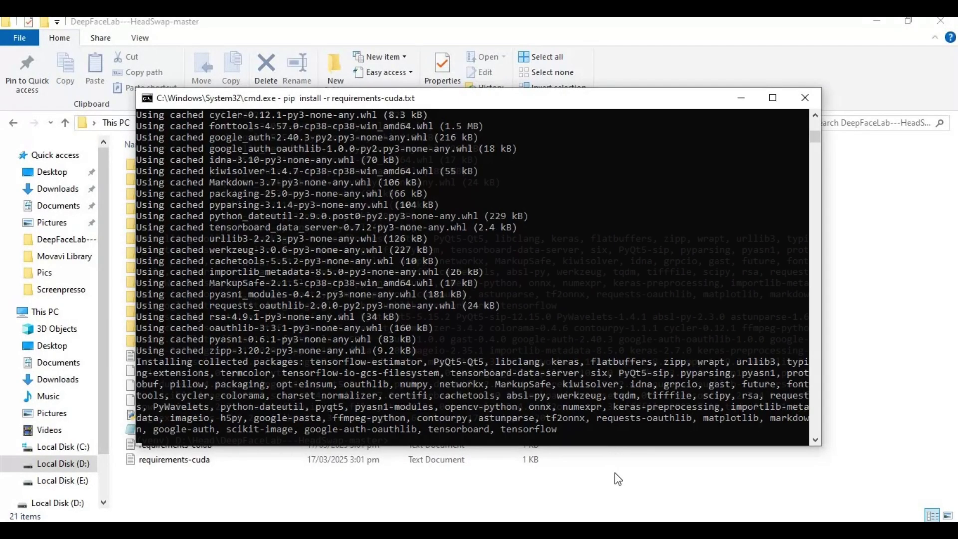
click(390, 490)
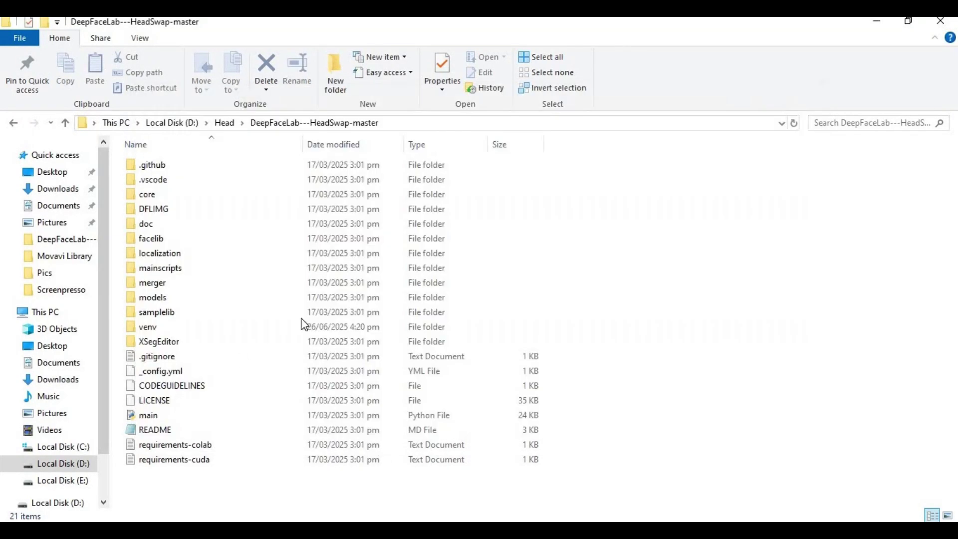
Create a folder named model in DeepFaceLab---HeadSwap-master and open it
right_click(581, 250)
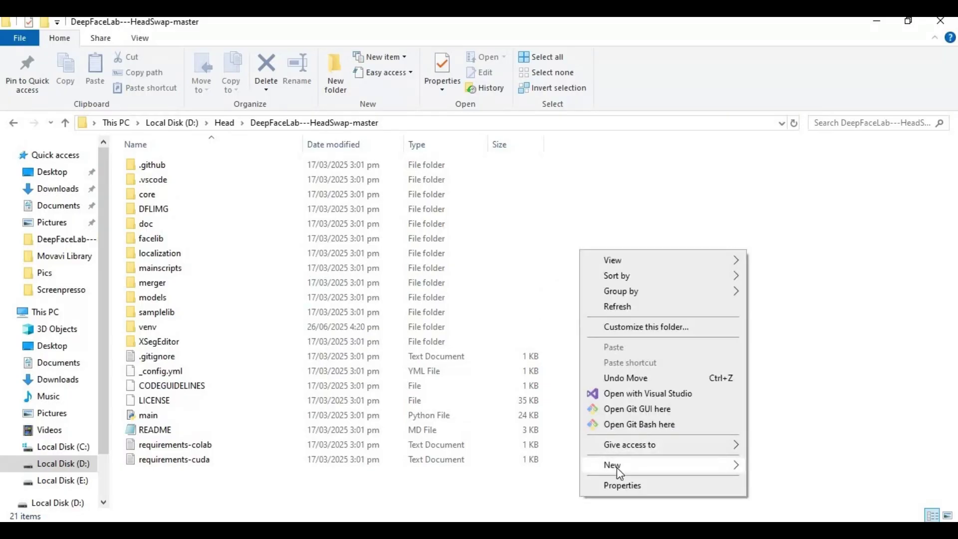
mouse_move(617, 469)
click(776, 381)
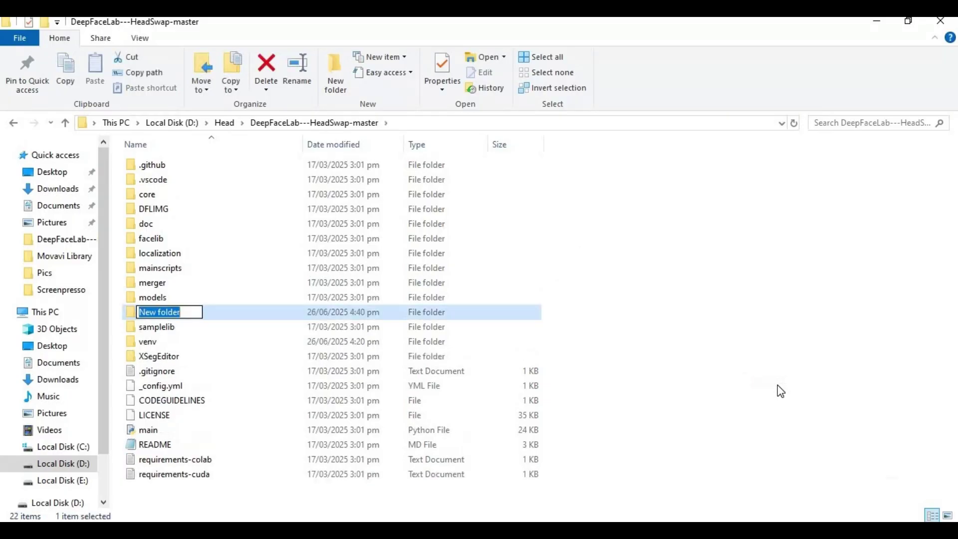
text(model)
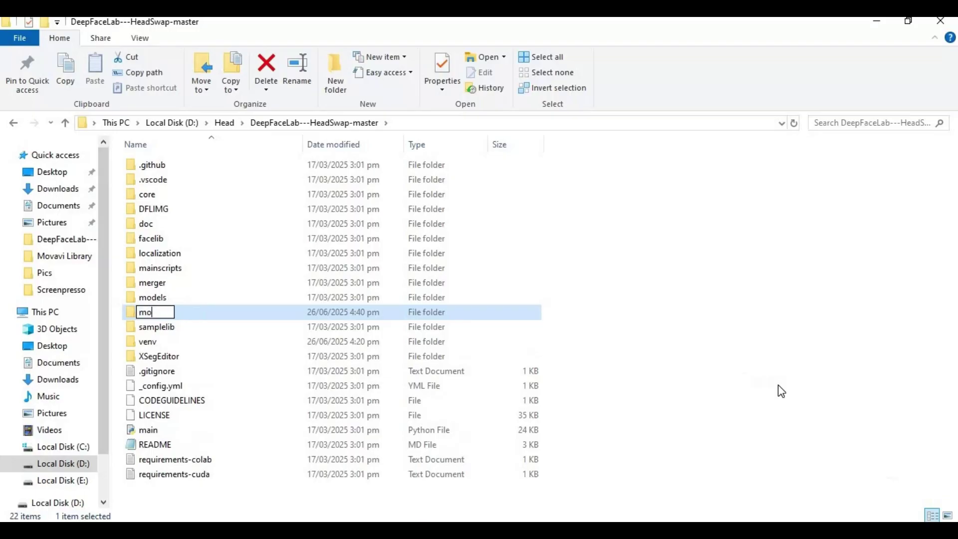
click(714, 370)
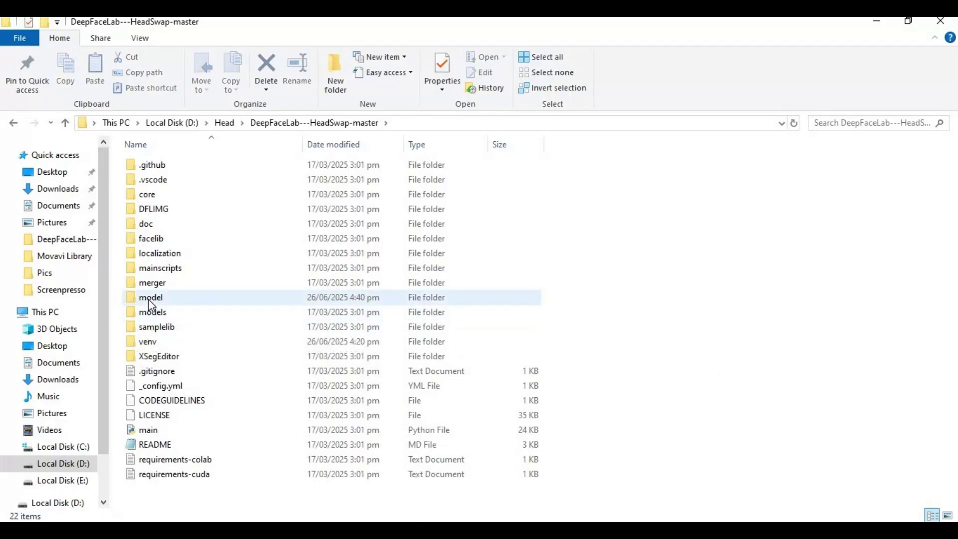
double_click(148, 298)
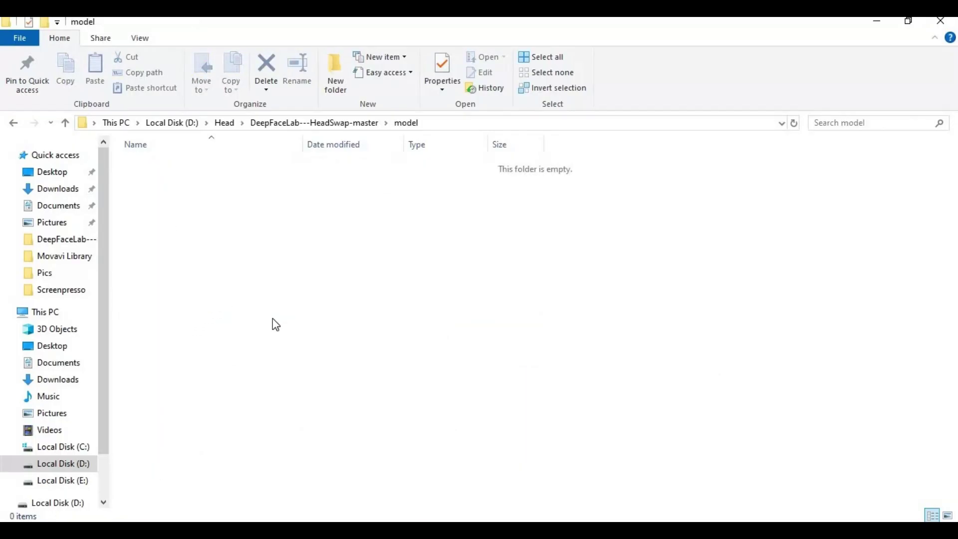
click(349, 531)
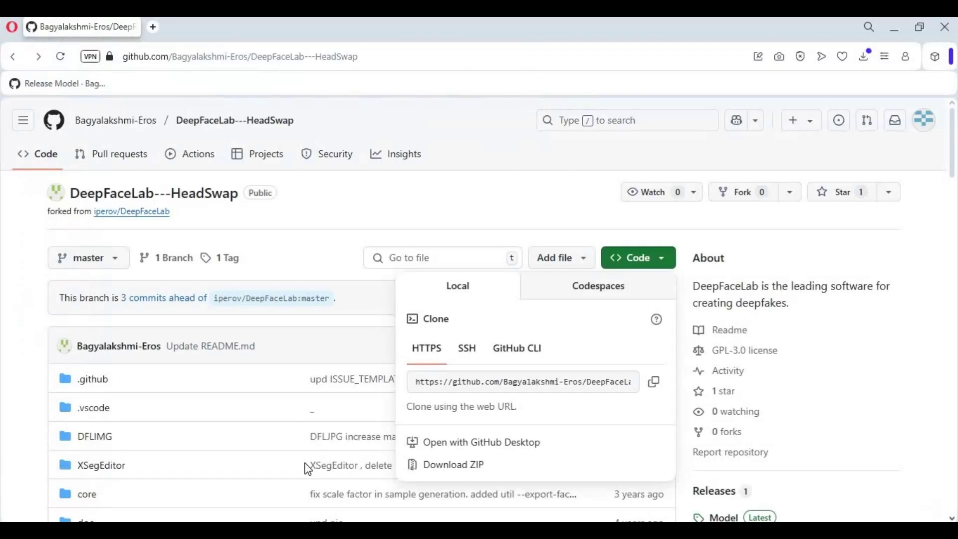
Open the Model release and download the SAEHD model files, starting with new_SAEHD_data.dat
scroll(672, 301, down, 5)
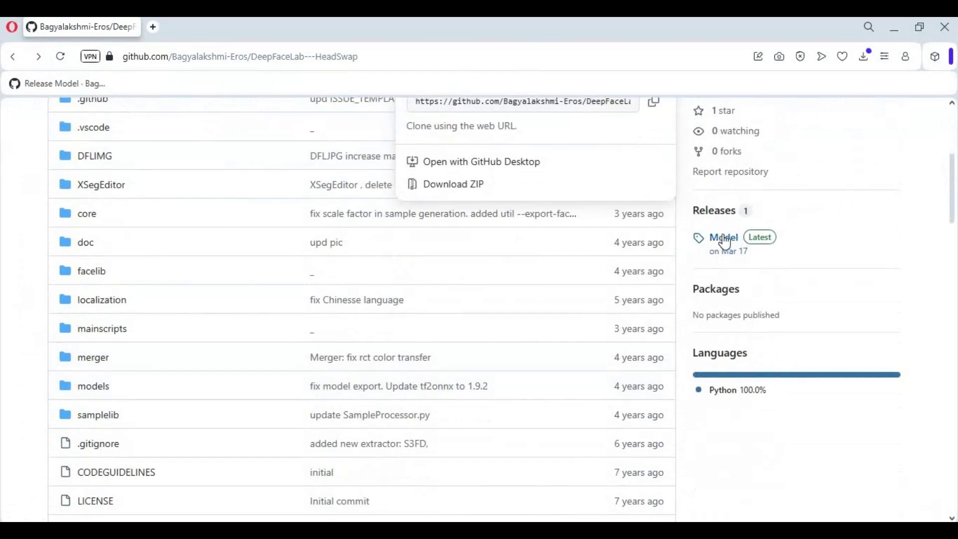
click(721, 239)
scroll(724, 334, down, 1)
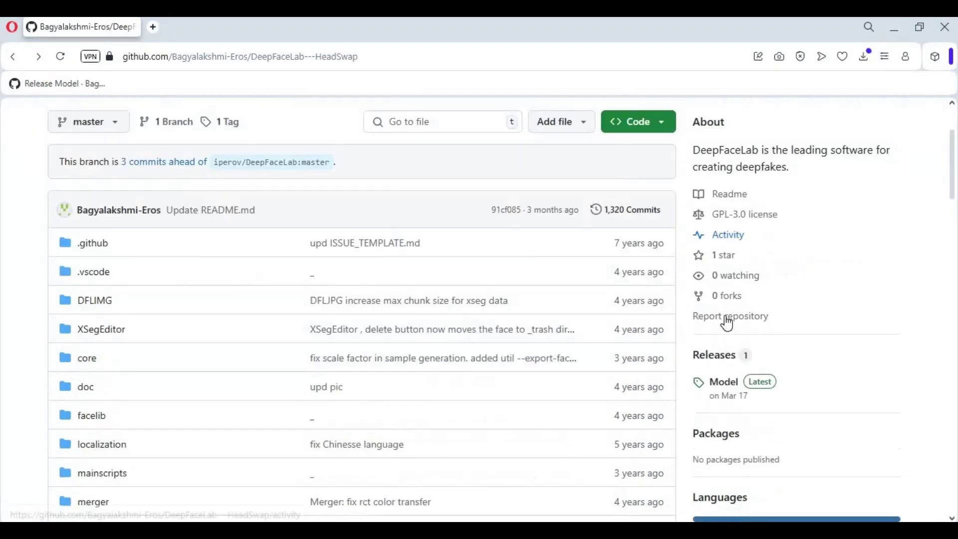
scroll(724, 334, down, 3)
click(725, 307)
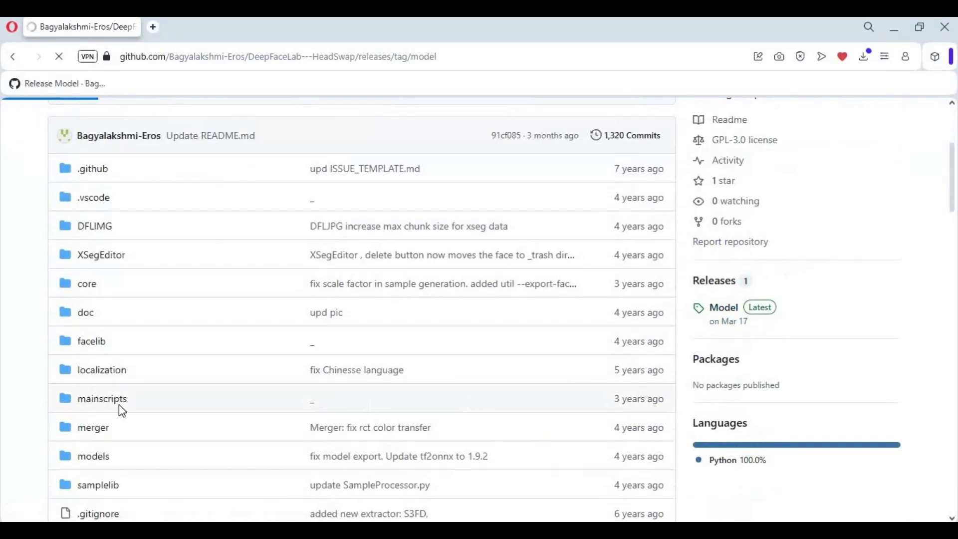
scroll(270, 425, down, 2)
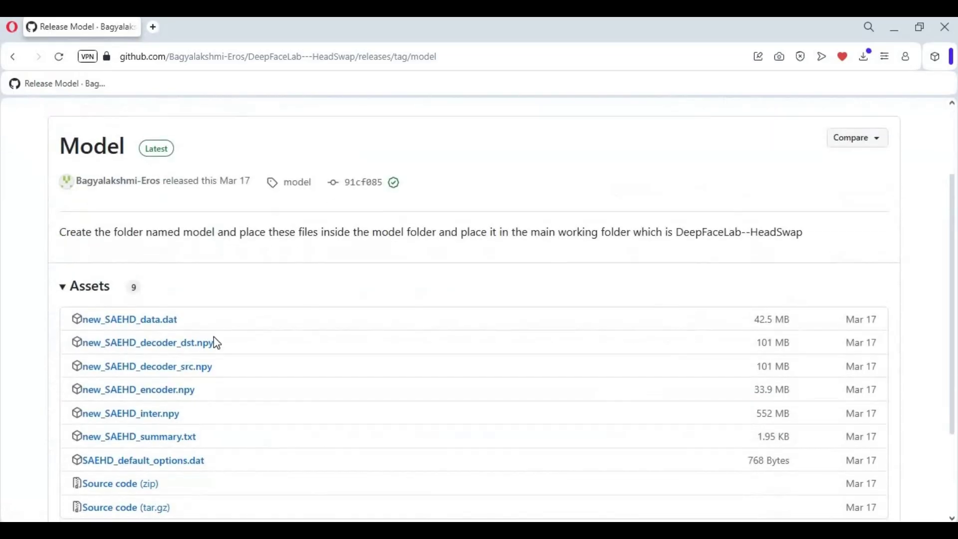
scroll(269, 415, down, 2)
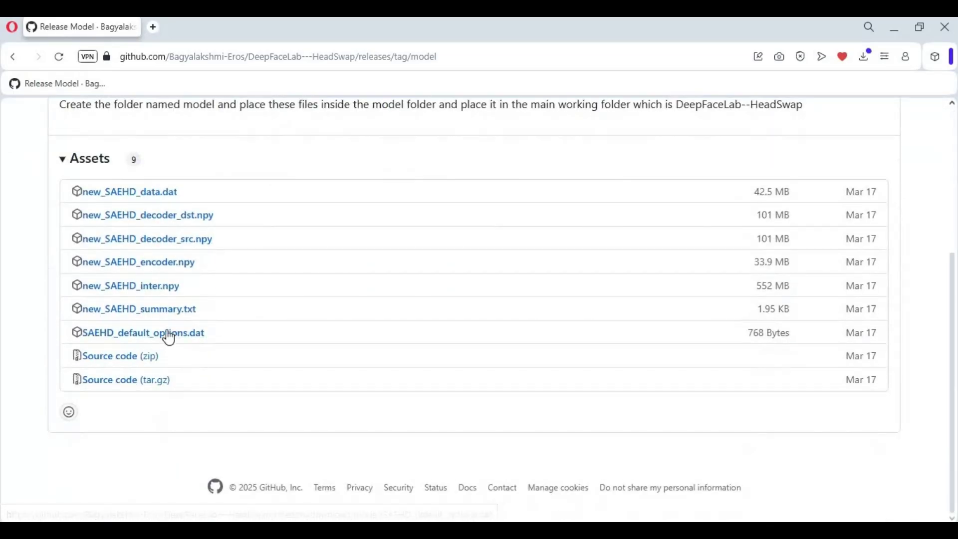
click(152, 196)
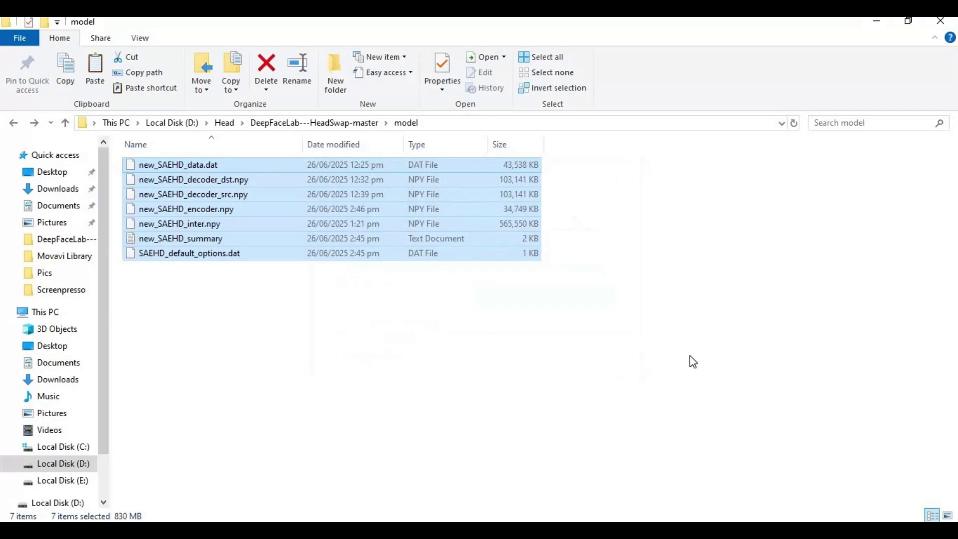
Create a workspace folder in DeepFaceLab---HeadSwap-master and open it
click(690, 356)
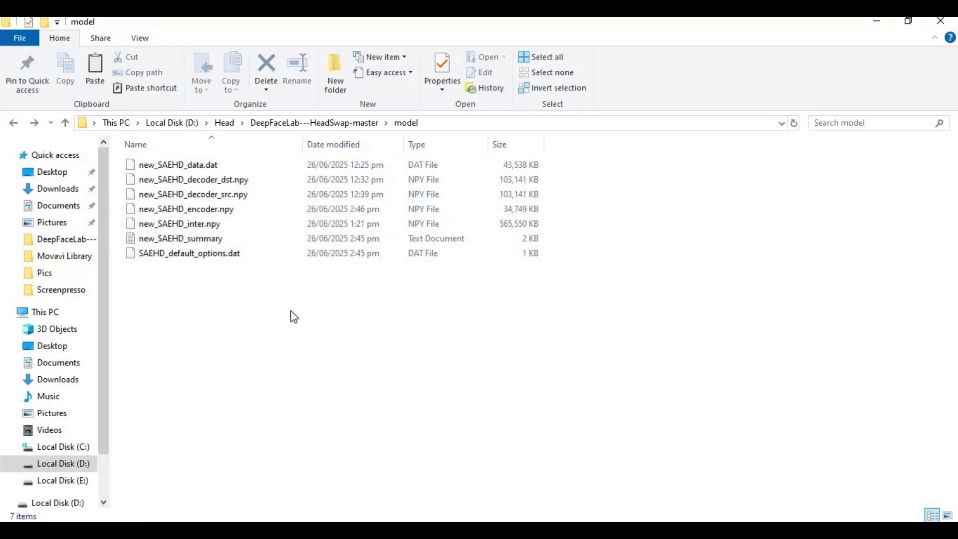
click(64, 124)
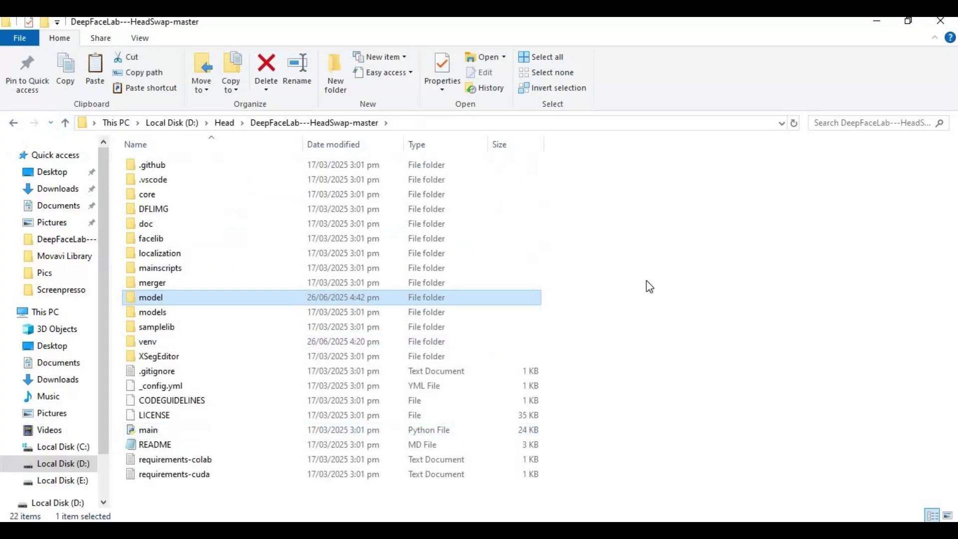
right_click(644, 325)
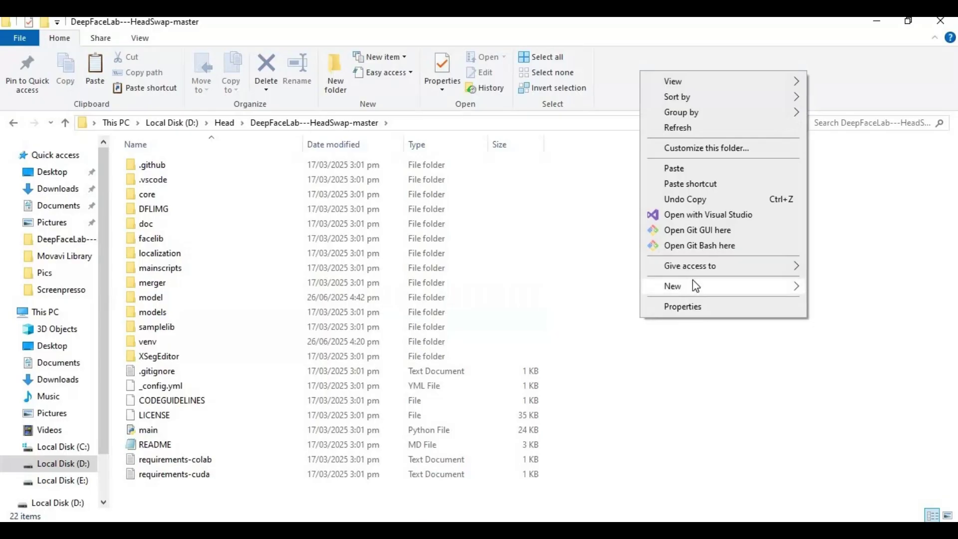
mouse_move(789, 286)
click(841, 287)
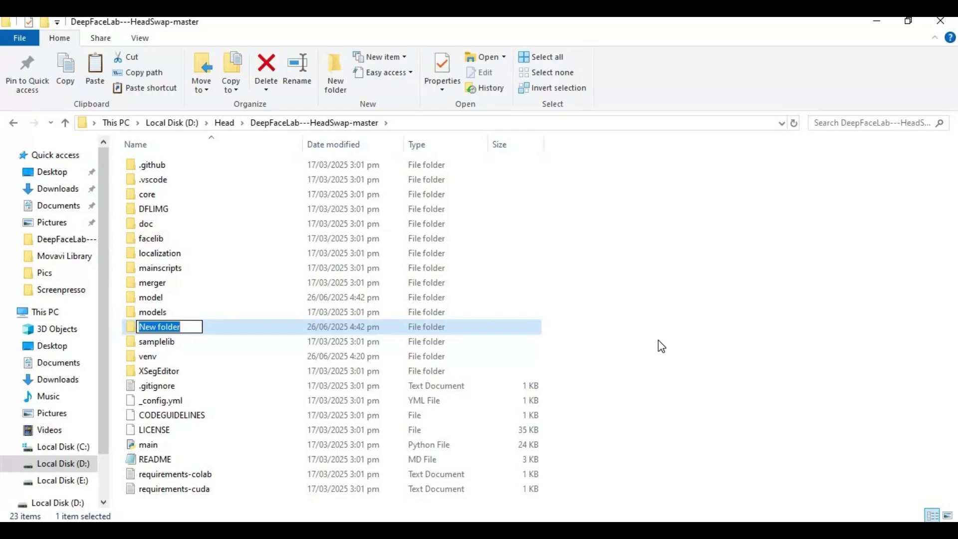
text(wor)
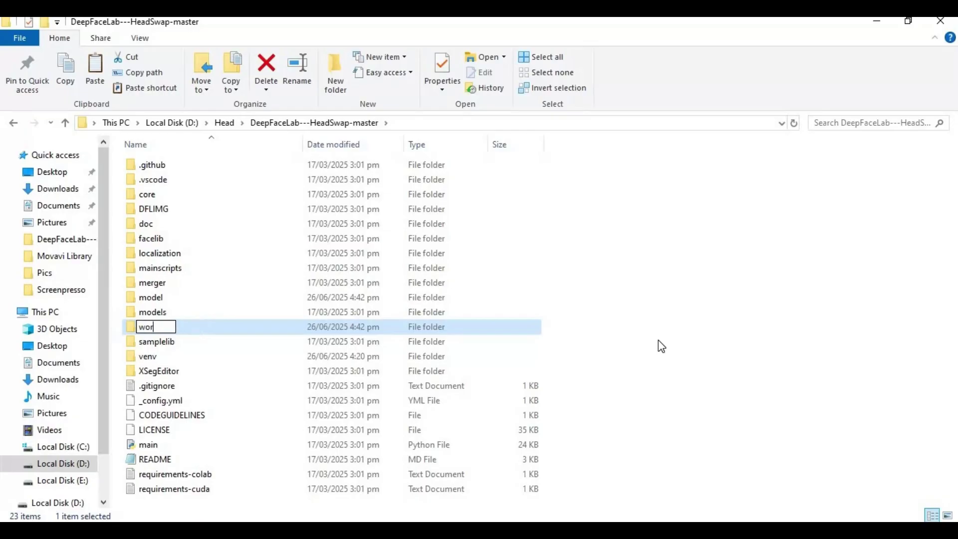
text(kspa)
text(ce)
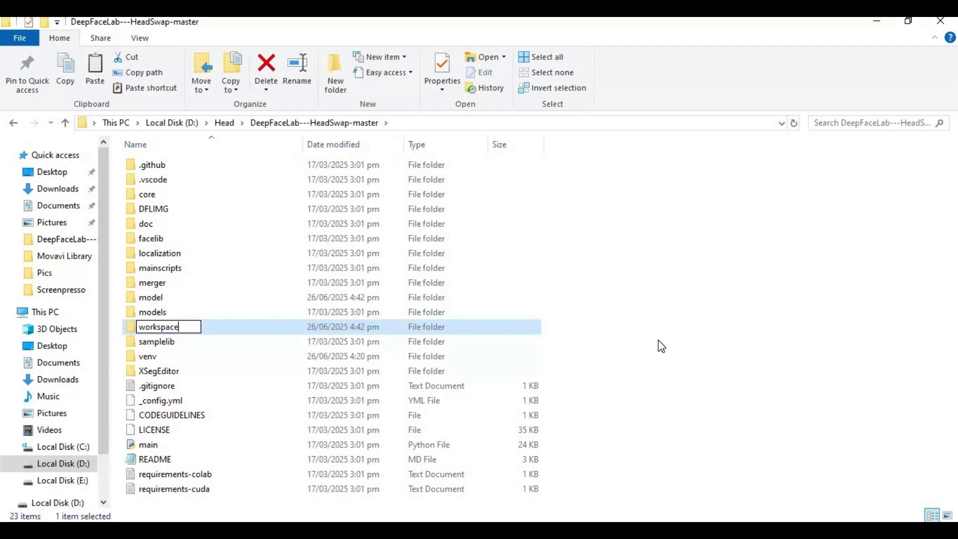
key(Return)
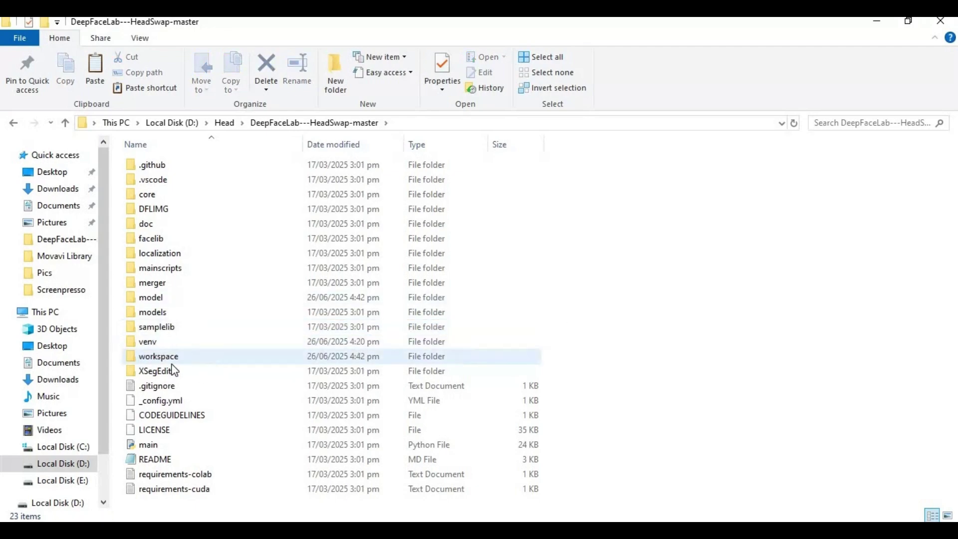
double_click(175, 359)
Add an empty New folder inside workspace
right_click(268, 287)
mouse_move(329, 253)
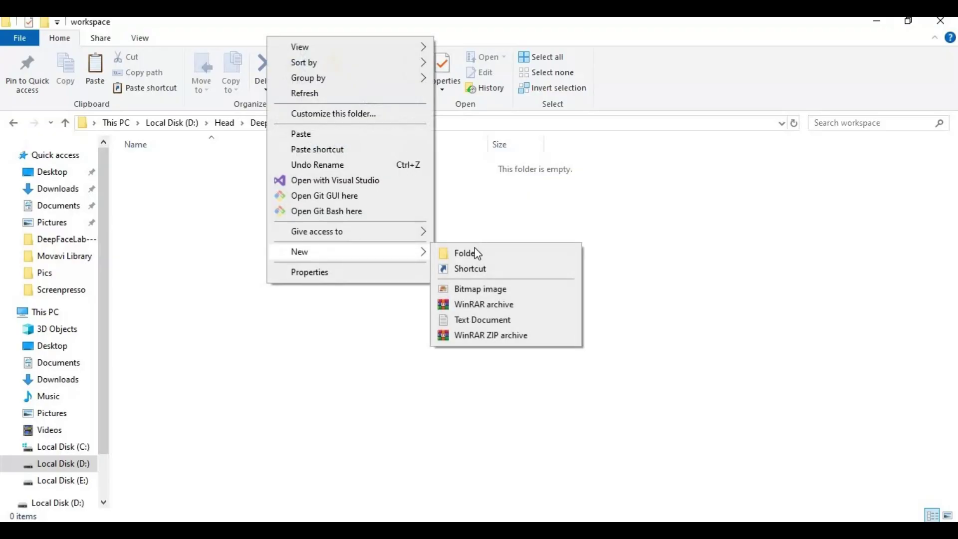
click(471, 256)
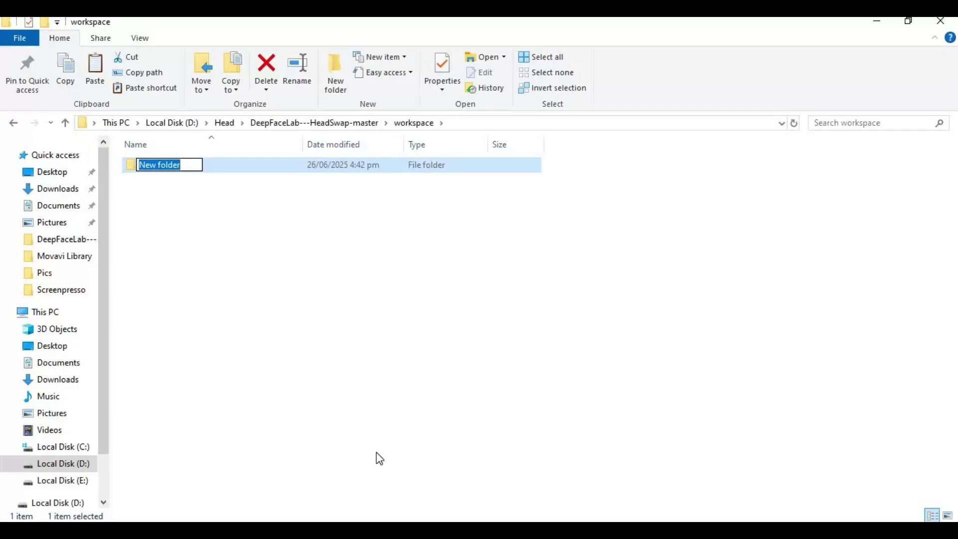
click(360, 529)
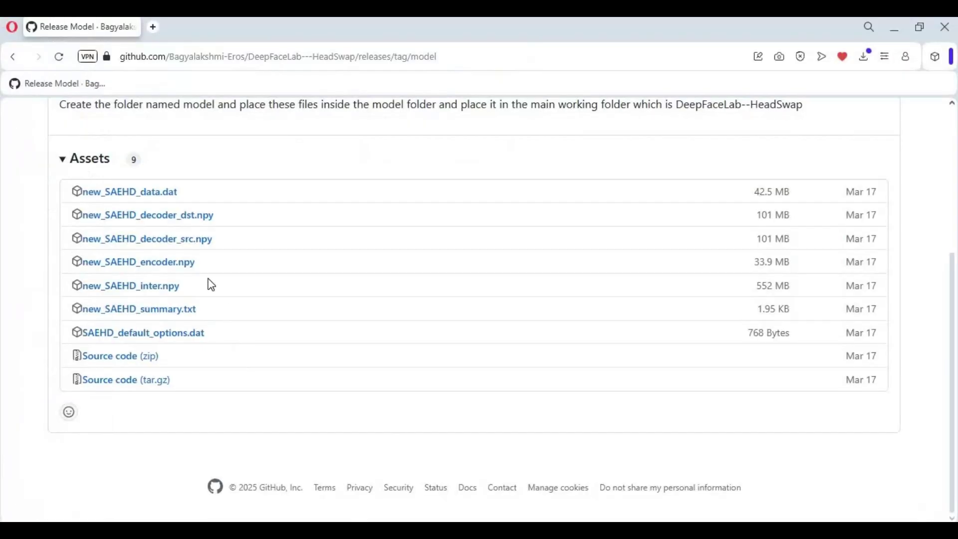
Return to the README's '4. Create Required Folders' section and copy the name data_src
click(15, 59)
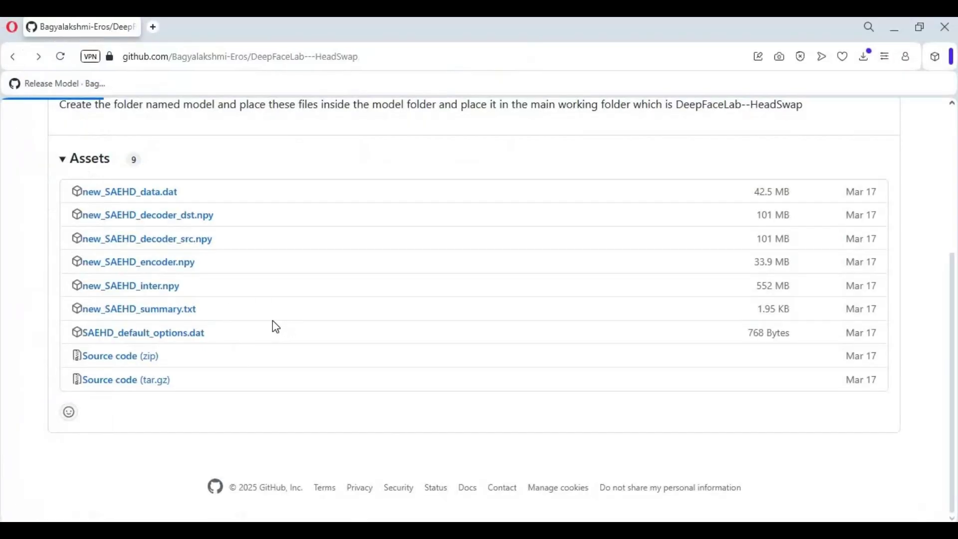
scroll(277, 331, down, 20)
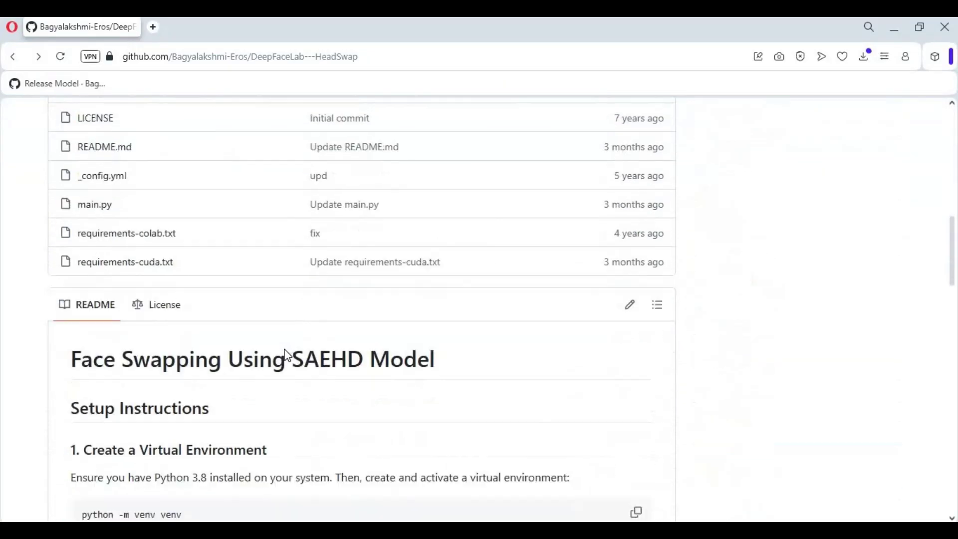
scroll(269, 352, down, 3)
drag(112, 327, 159, 327)
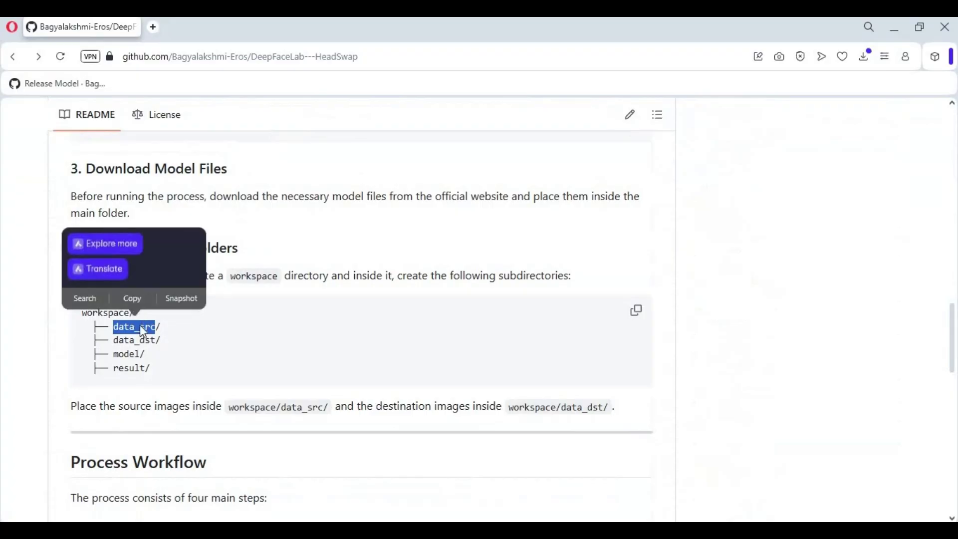
right_click(144, 330)
click(187, 183)
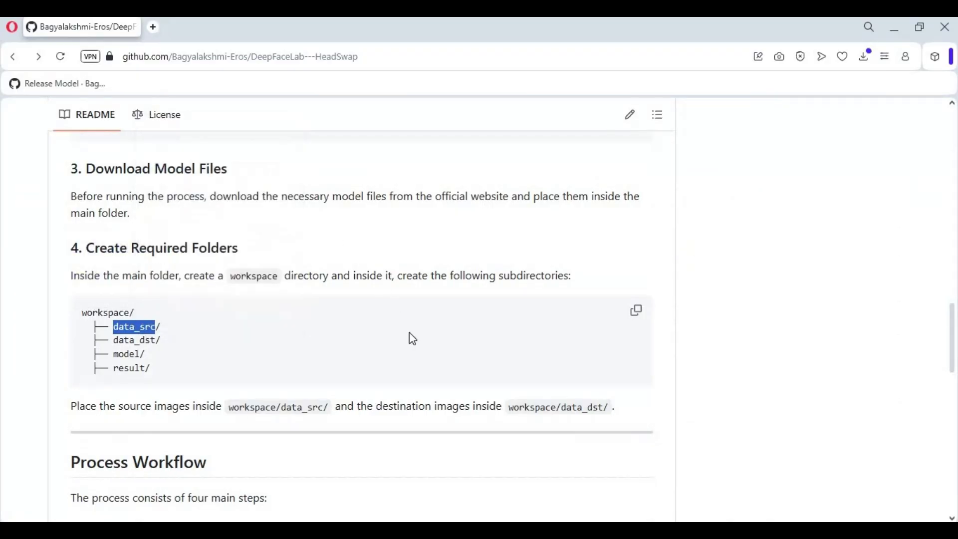
Name the new workspace subfolder data_src by pasting the copied name
key(alt+Tab)
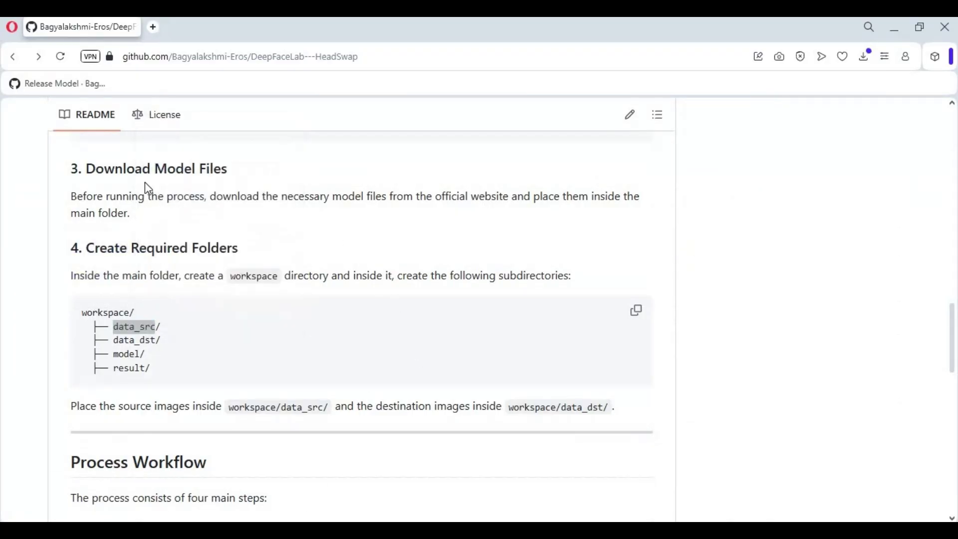
click(159, 168)
right_click(170, 168)
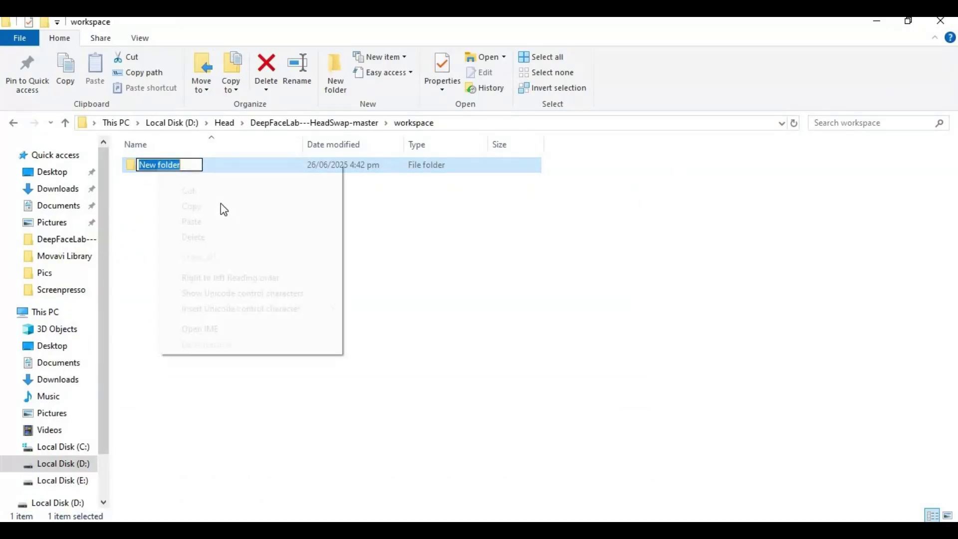
click(214, 221)
click(179, 232)
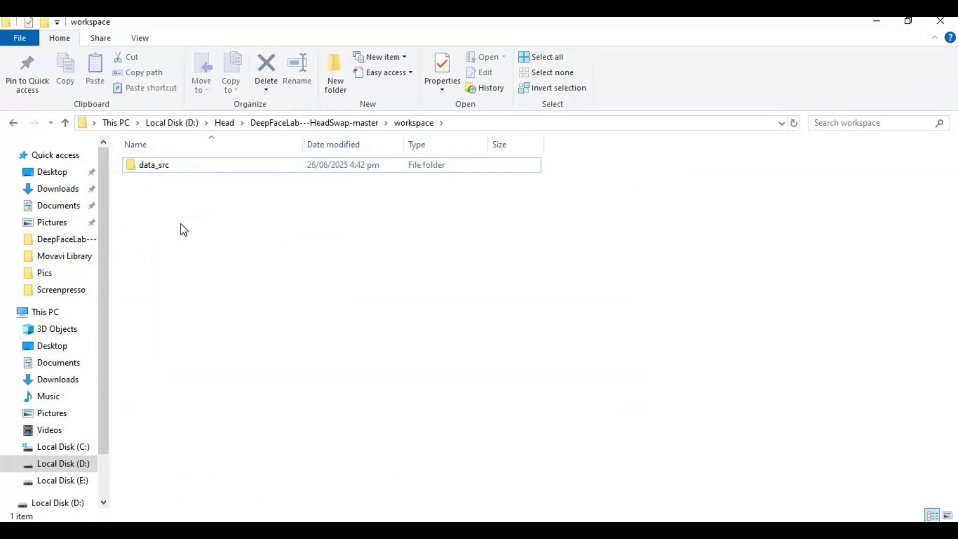
Add another folder in workspace and copy the name data_dst from the README
right_click(178, 232)
mouse_move(251, 453)
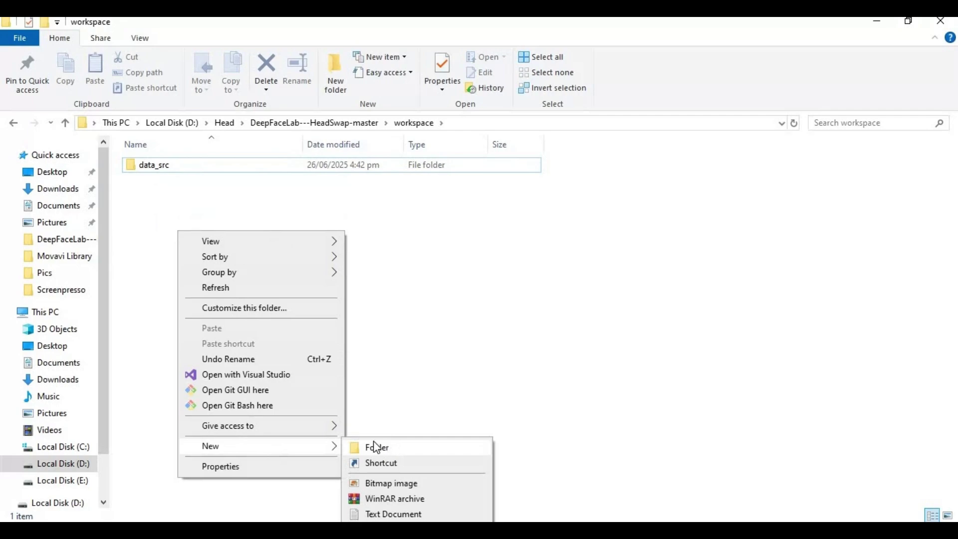
click(375, 447)
click(311, 439)
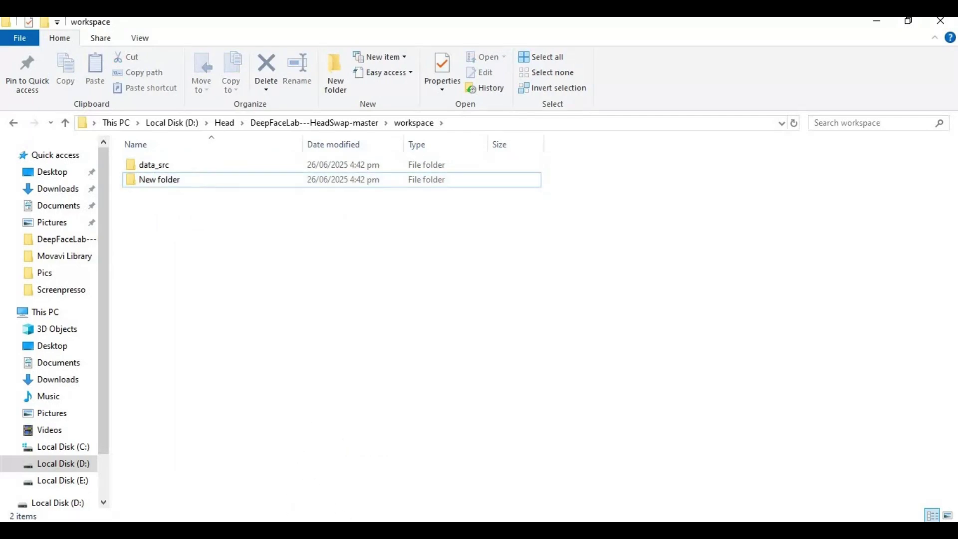
key(alt+Tab)
drag(114, 341, 151, 340)
right_click(145, 338)
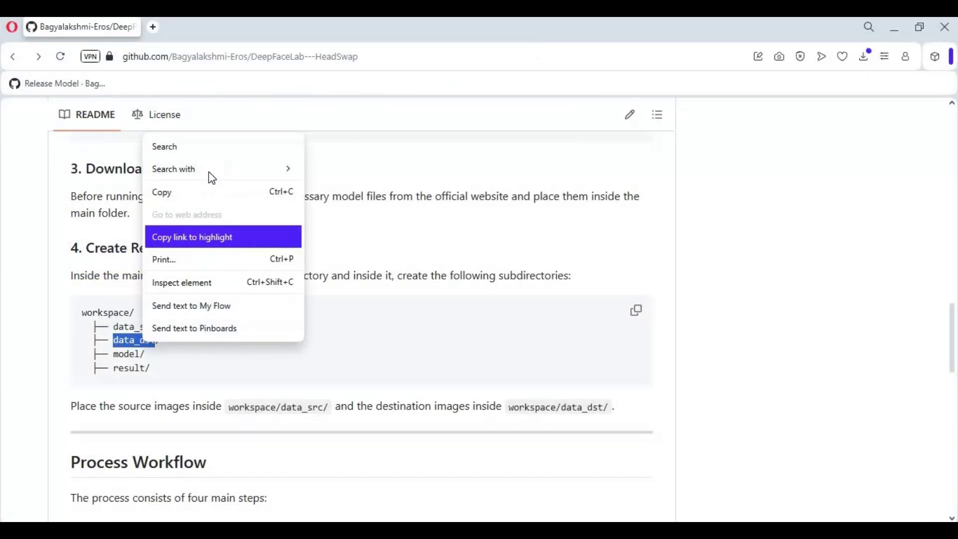
click(200, 186)
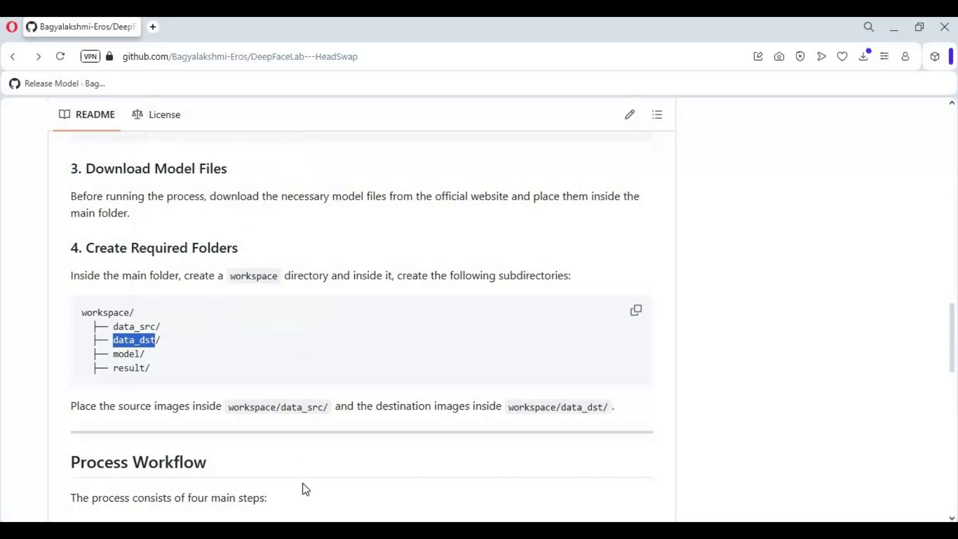
Rename the new folder to data_dst
key(alt+Tab)
click(155, 184)
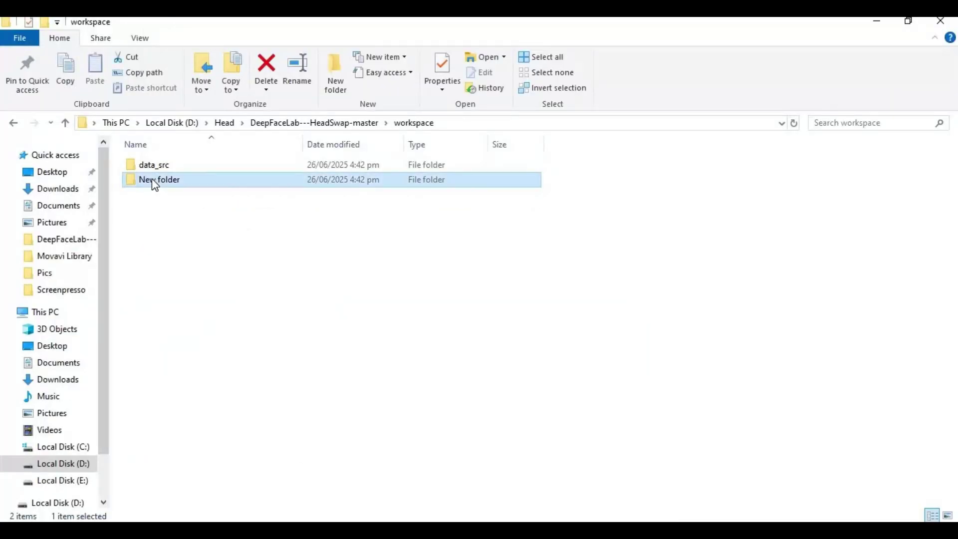
click(151, 179)
right_click(150, 178)
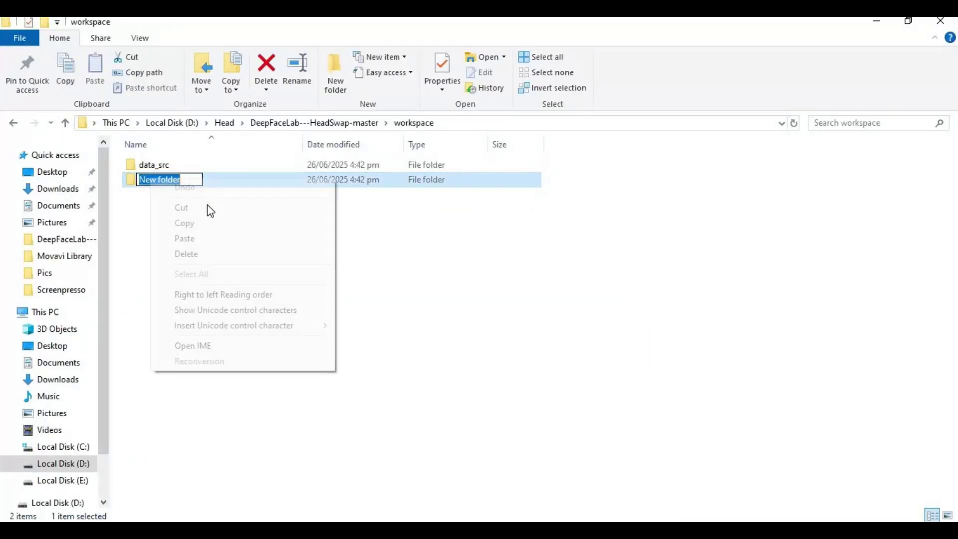
click(199, 239)
click(175, 253)
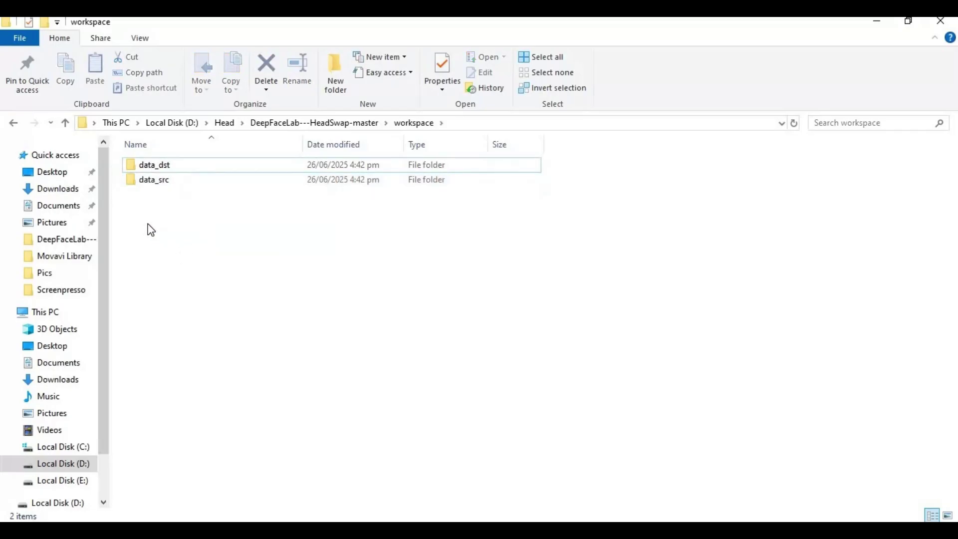
Add a third folder and copy the name model from the README
right_click(147, 225)
mouse_move(208, 442)
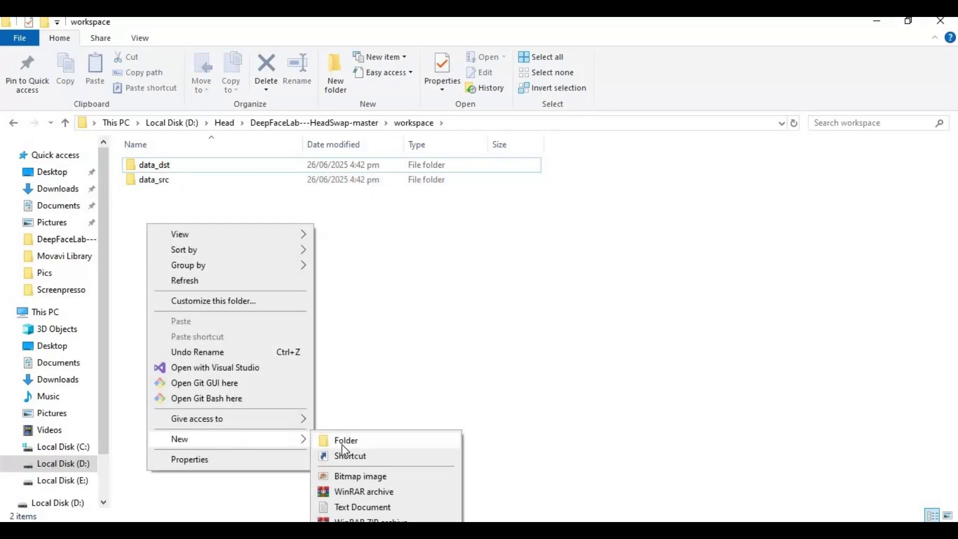
click(342, 442)
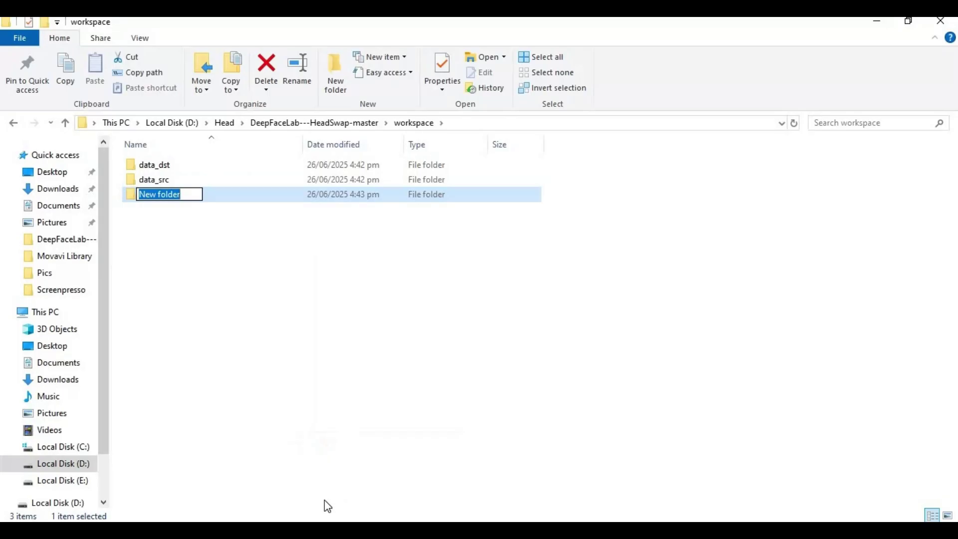
key(alt+Tab)
drag(114, 354, 139, 356)
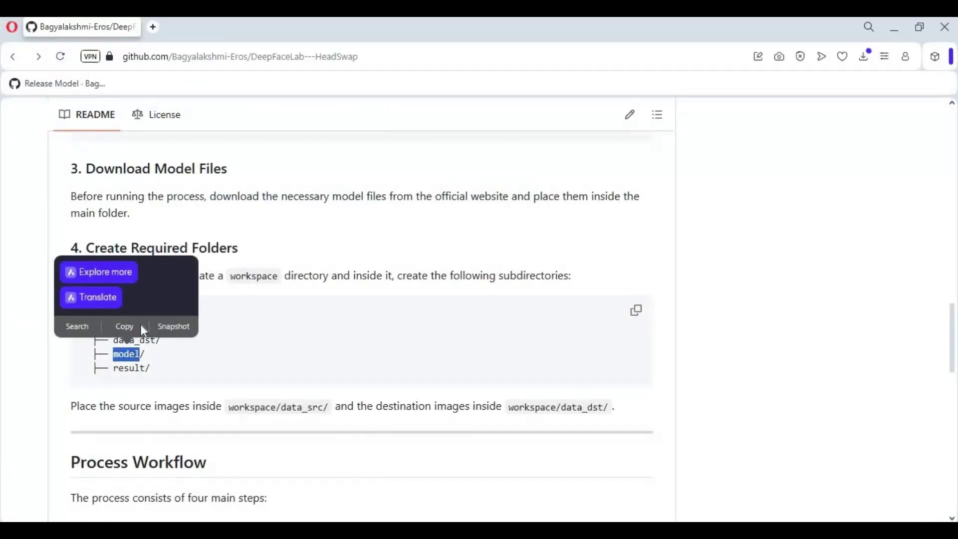
right_click(132, 354)
click(194, 206)
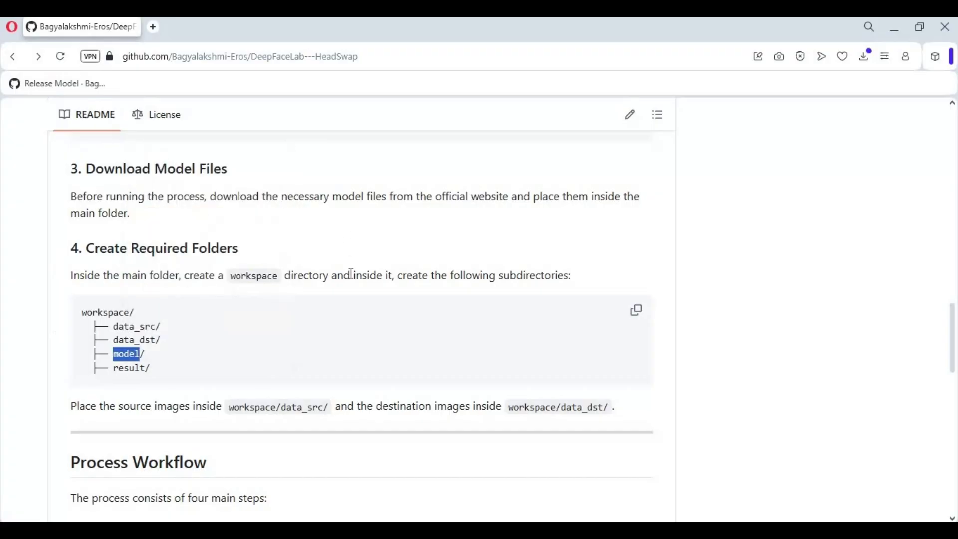
Rename the third folder to model
key(alt+Tab)
right_click(159, 244)
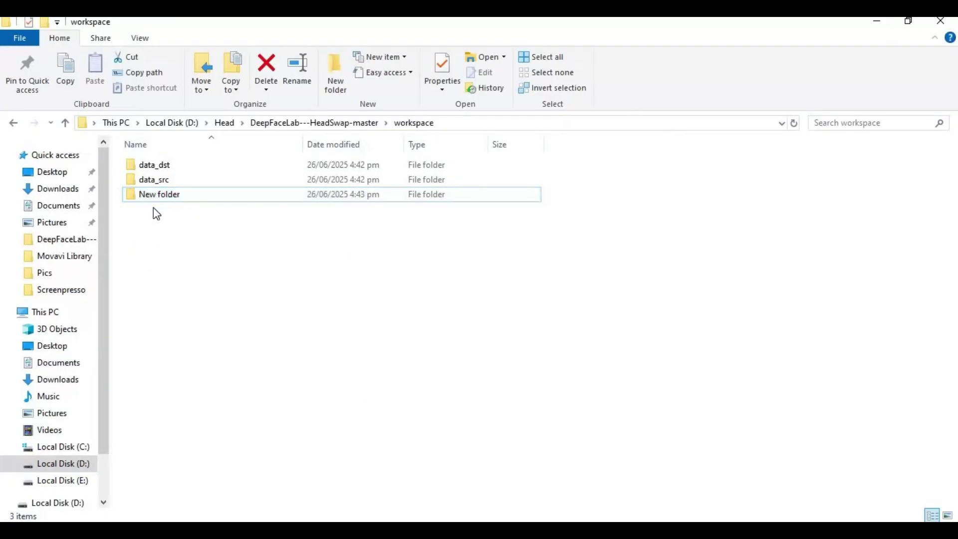
click(167, 195)
click(158, 200)
right_click(153, 195)
click(218, 252)
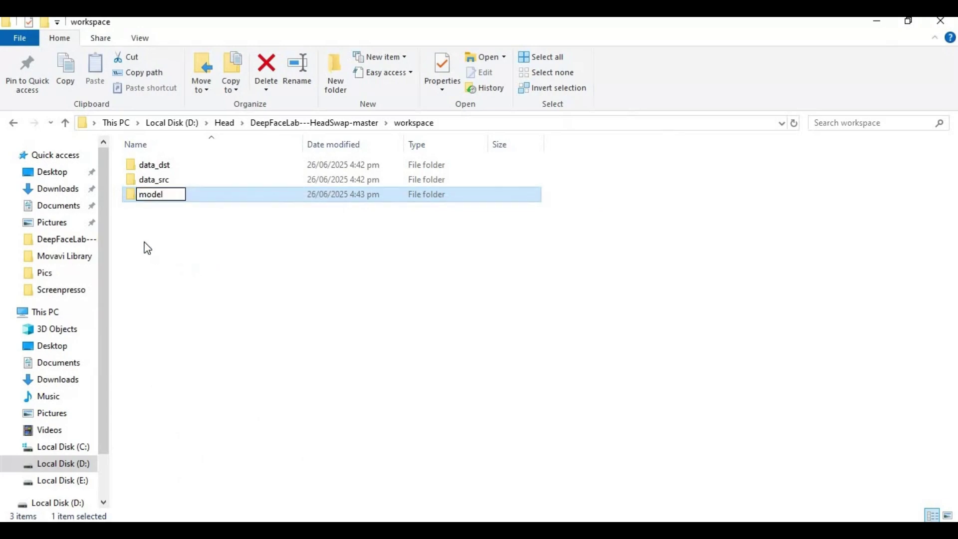
click(145, 242)
Add a fourth folder and copy the name result from the README
right_click(146, 242)
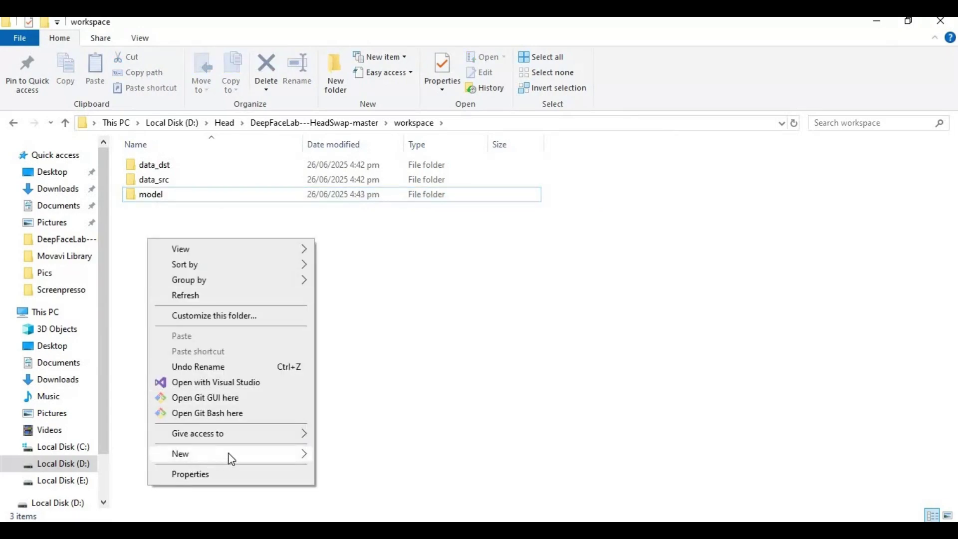
mouse_move(231, 458)
click(342, 454)
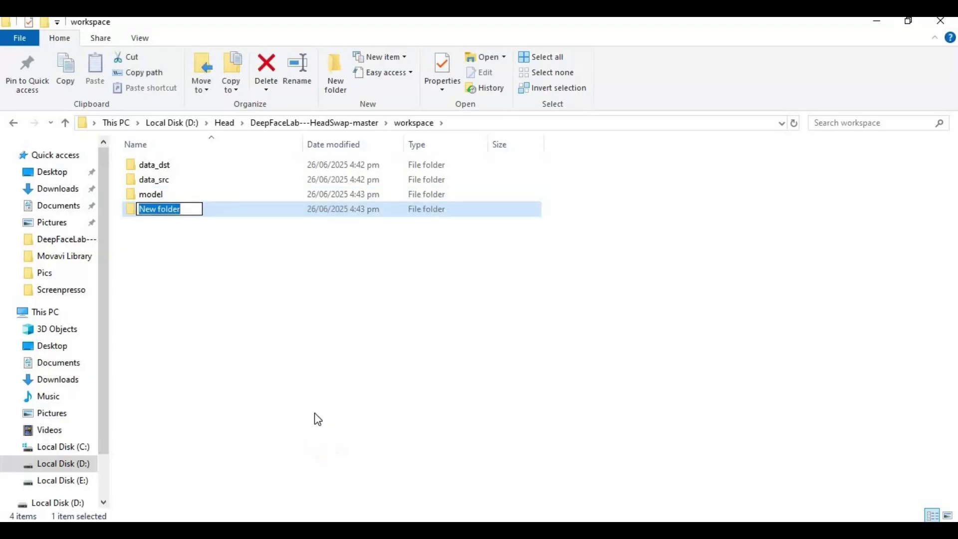
key(alt+Tab)
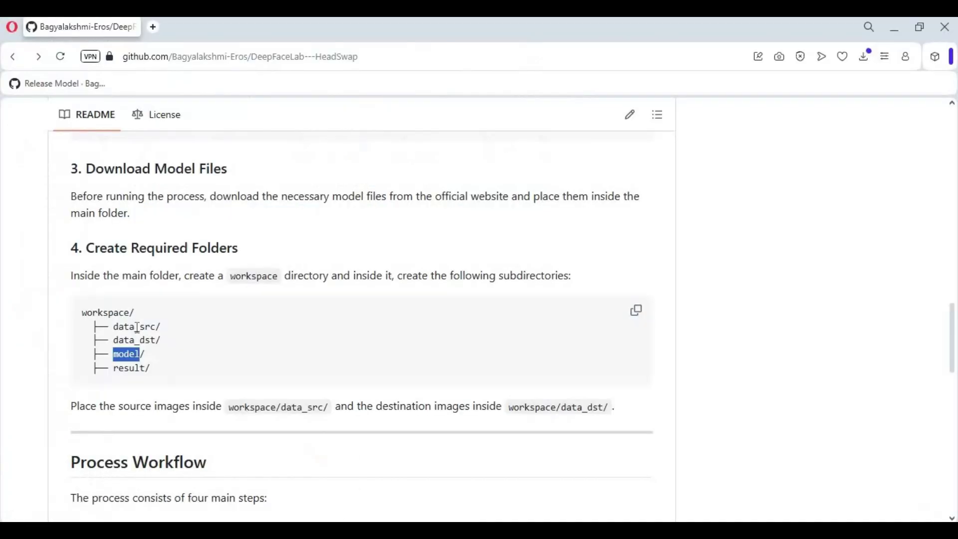
drag(114, 369, 144, 370)
right_click(132, 368)
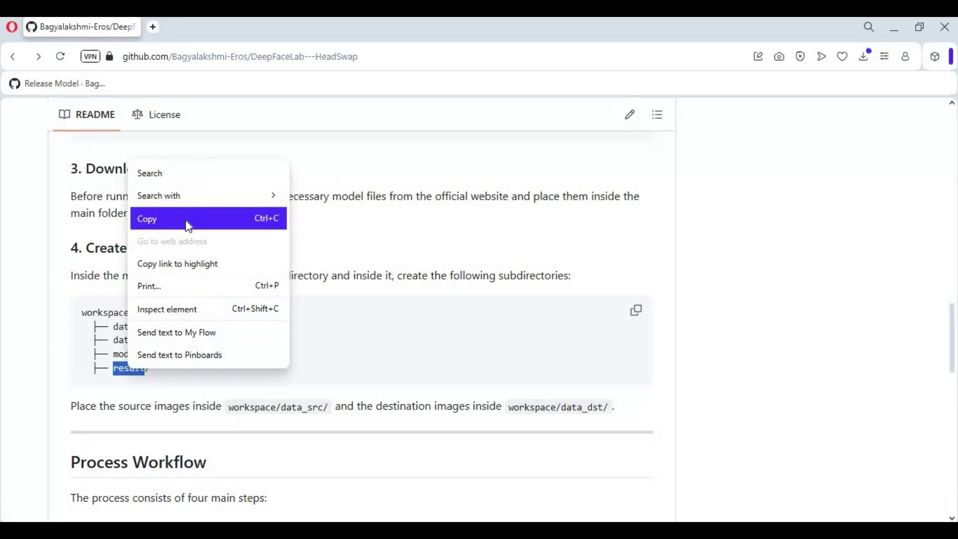
click(188, 219)
Rename the fourth folder to result, then open data_src
key(alt+Tab)
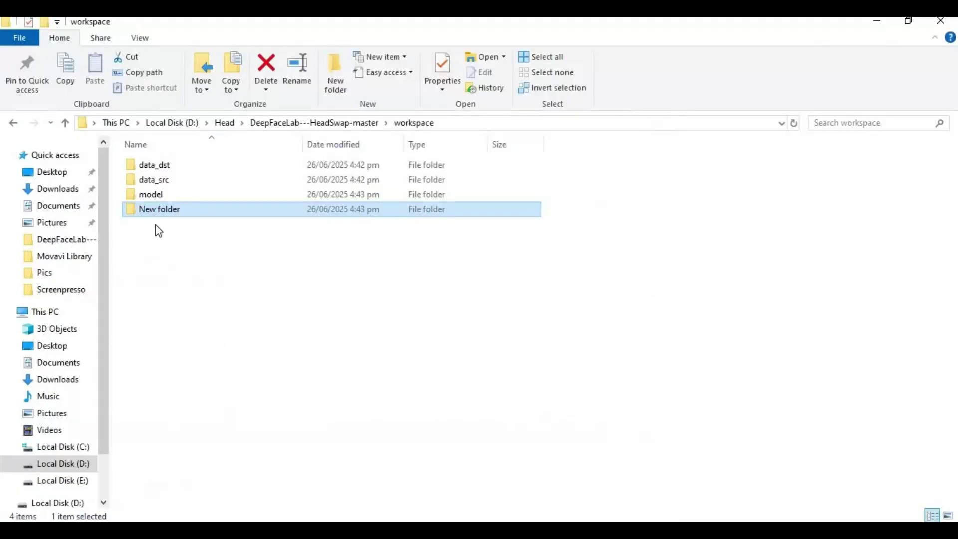
click(158, 215)
right_click(159, 210)
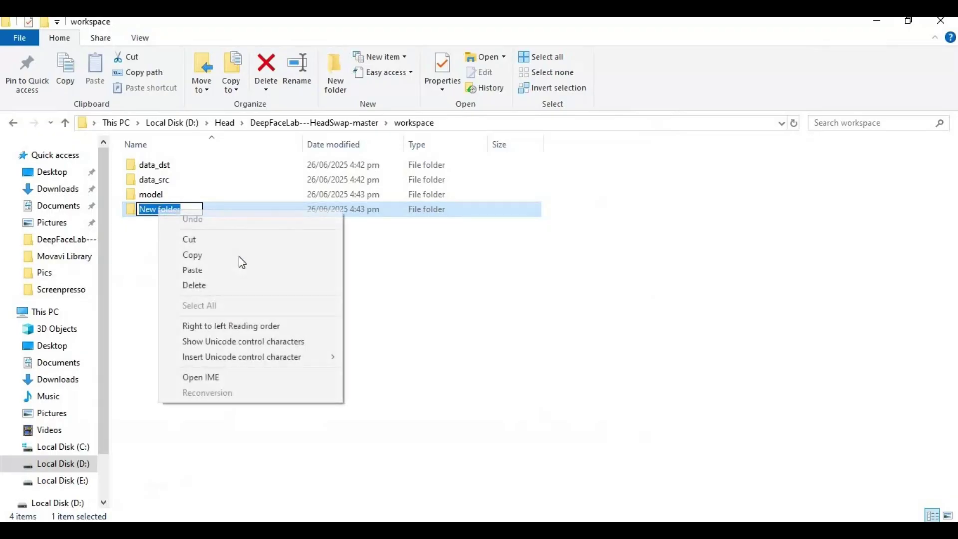
click(232, 270)
click(208, 261)
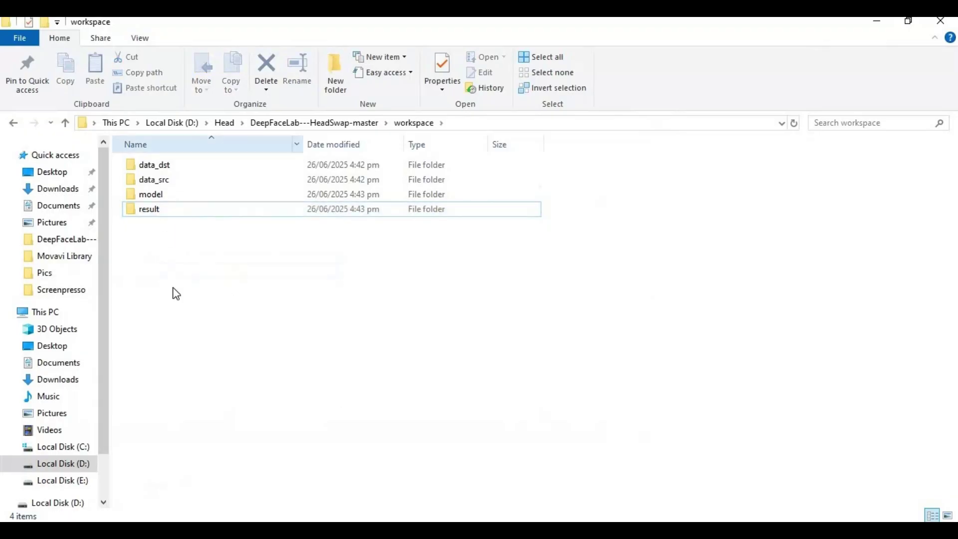
double_click(163, 183)
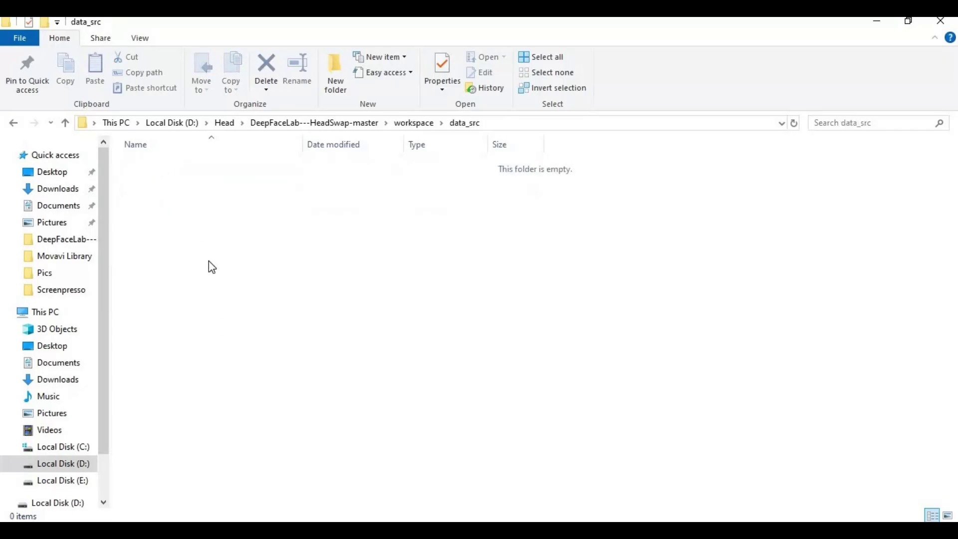
Paste the source JPEG image into the empty data_src folder
right_click(420, 265)
click(461, 363)
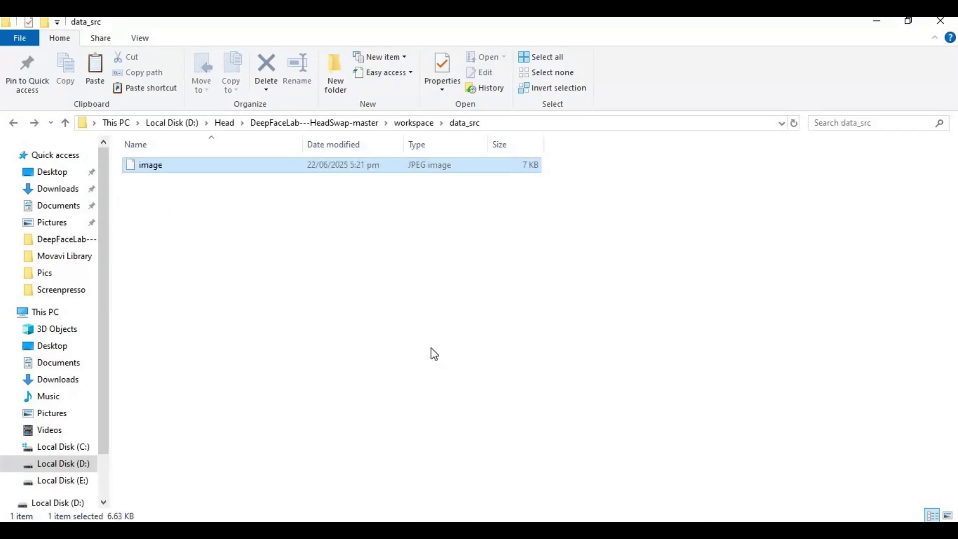
click(202, 206)
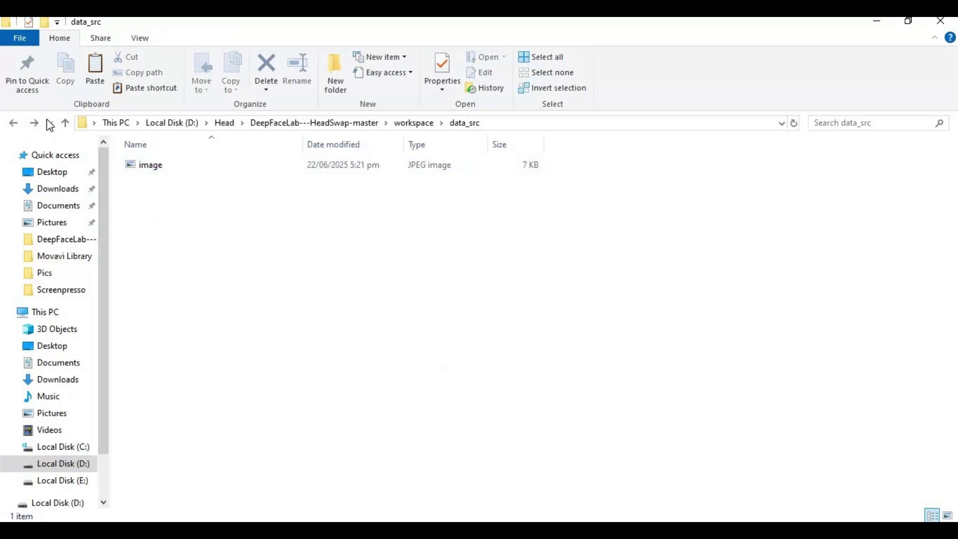
Paste the destination PNG image into the workspace's data_dst folder
click(65, 123)
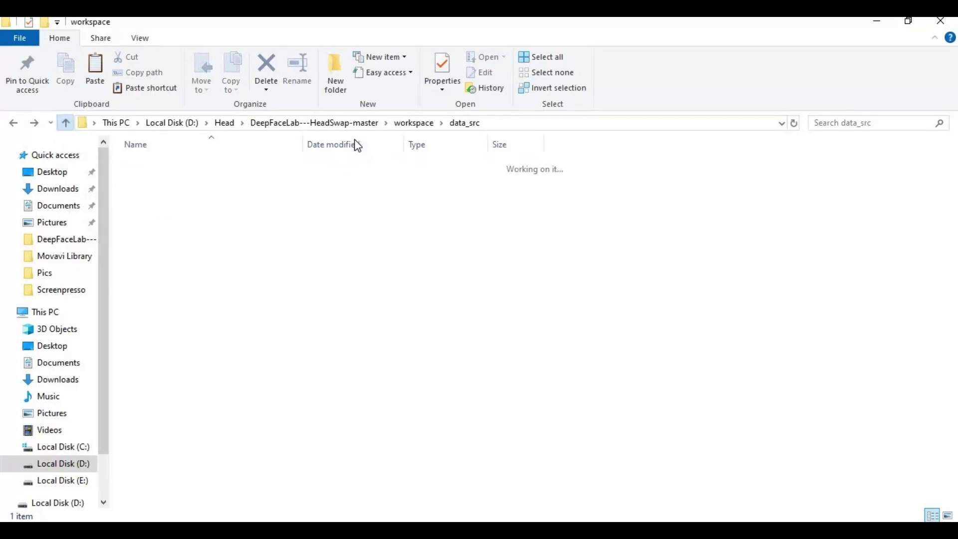
double_click(155, 166)
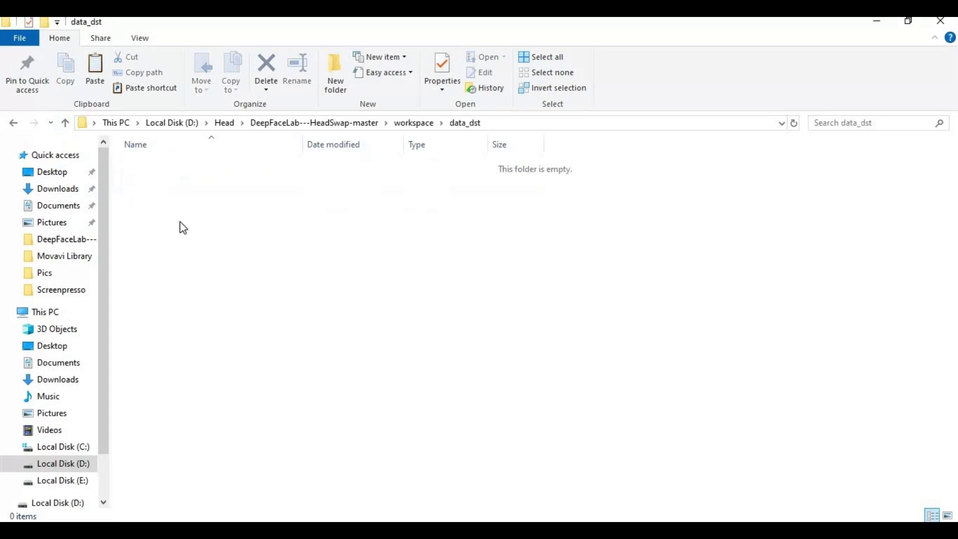
right_click(378, 218)
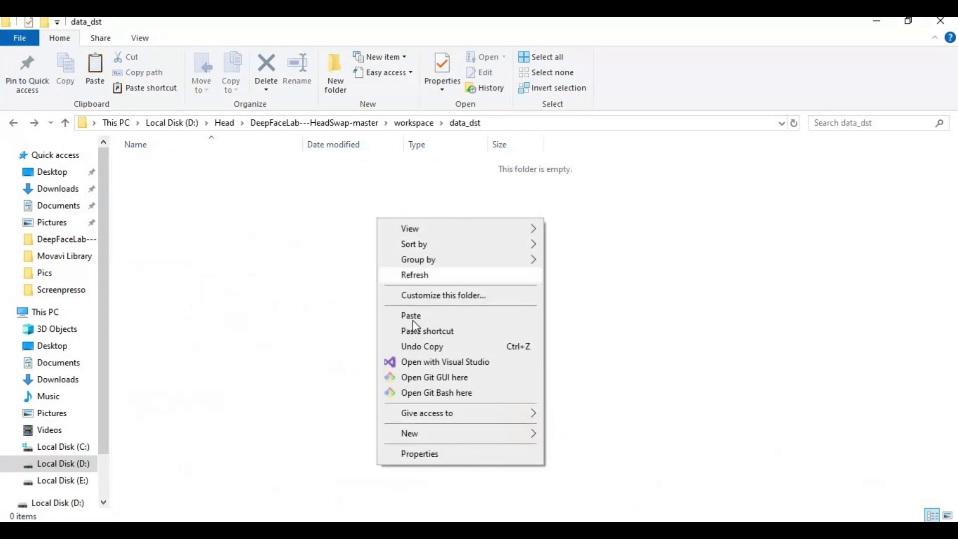
click(418, 316)
click(176, 184)
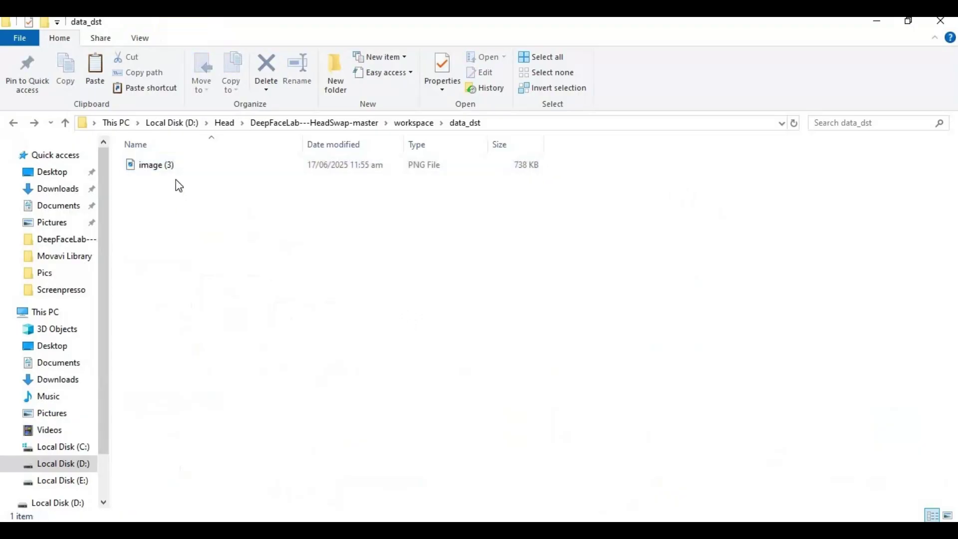
Rename the pasted 'image (3)' PNG to image1 and return to the workspace folder
click(171, 169)
click(171, 167)
key(End)
key(BackSpace)
key(BackSpace)
key(BackSpace)
key(BackSpace)
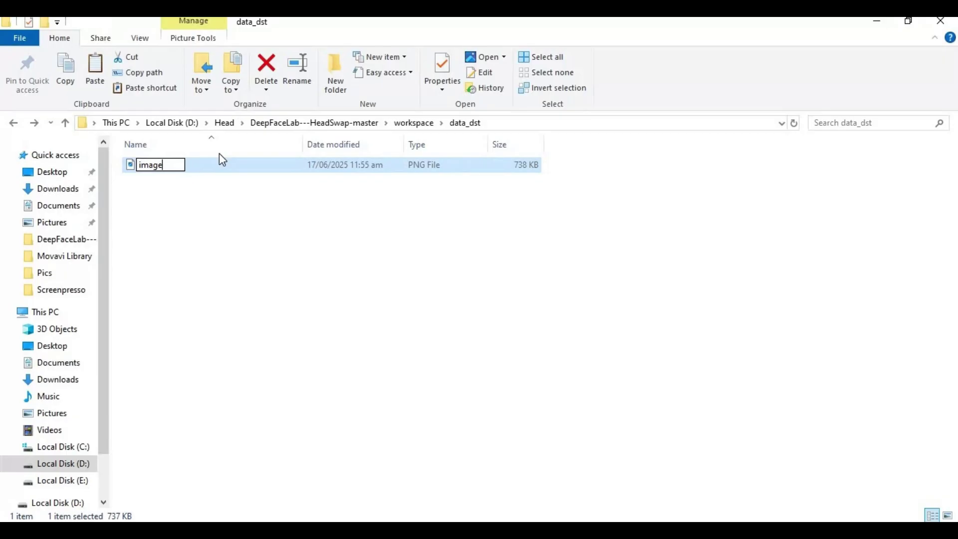
text(1)
key(Return)
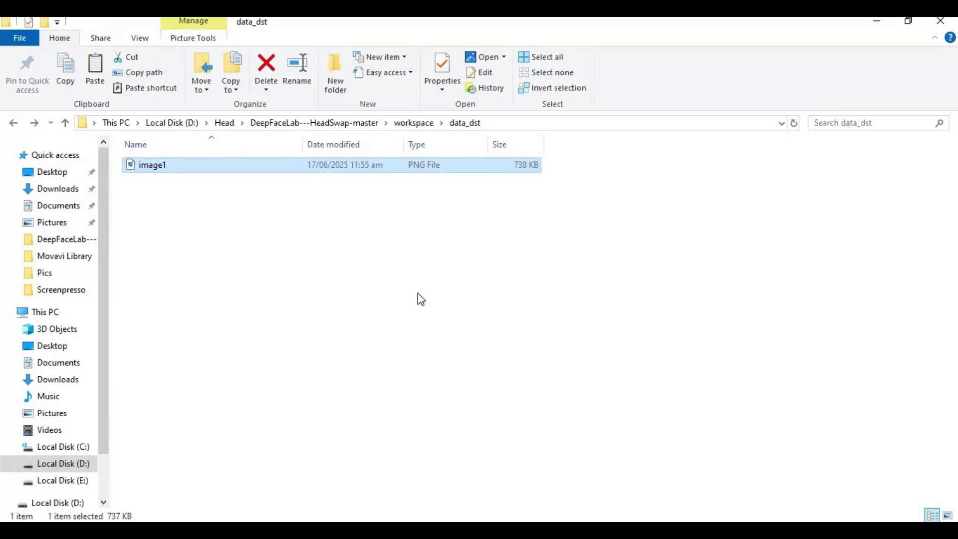
click(283, 265)
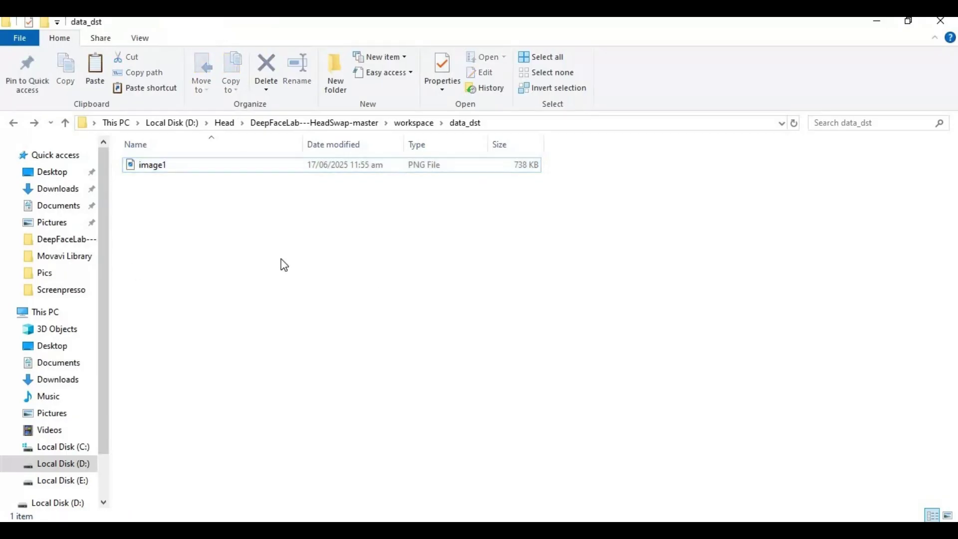
click(20, 124)
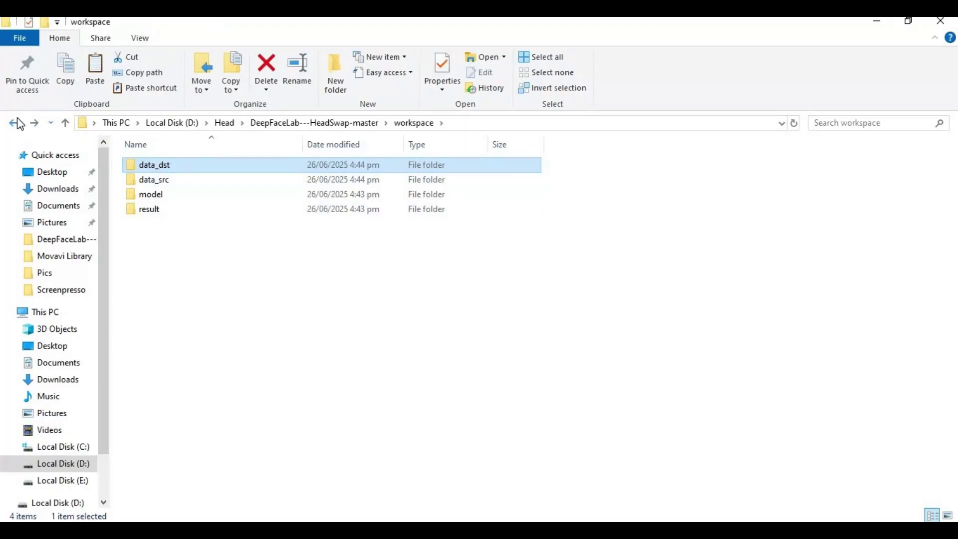
mouse_move(405, 516)
click(442, 480)
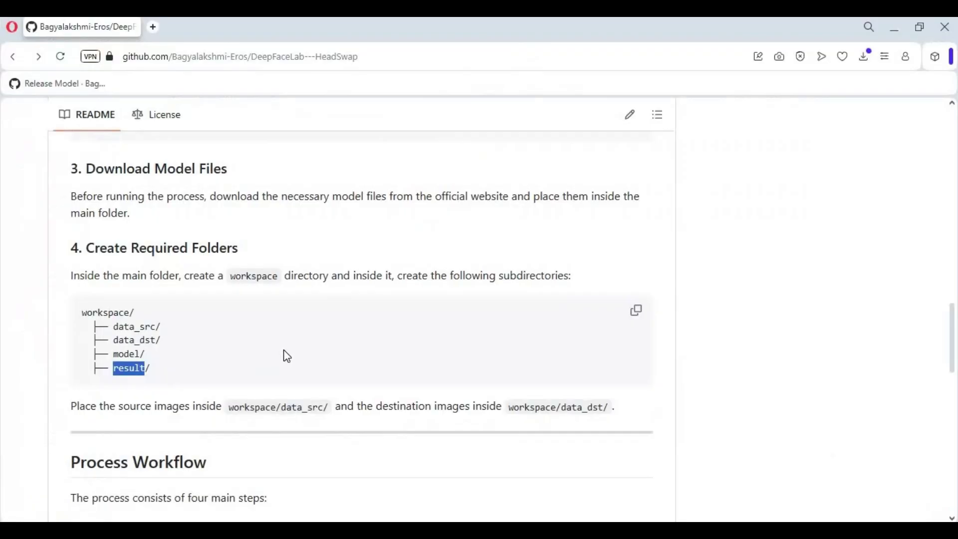
Copy the README's Step 1 command that extracts faces from the data_src images
scroll(284, 354, down, 5)
scroll(290, 364, down, 2)
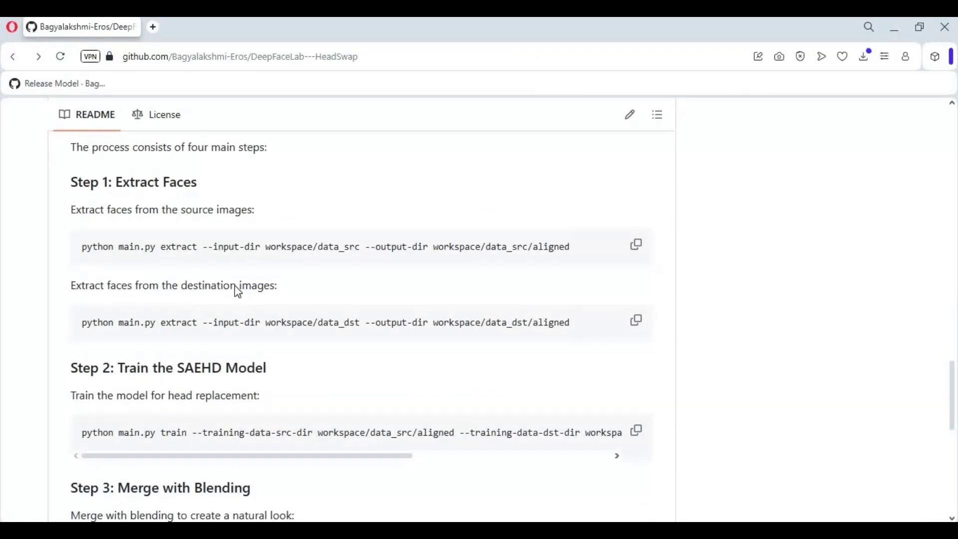
click(637, 245)
drag(93, 246, 592, 254)
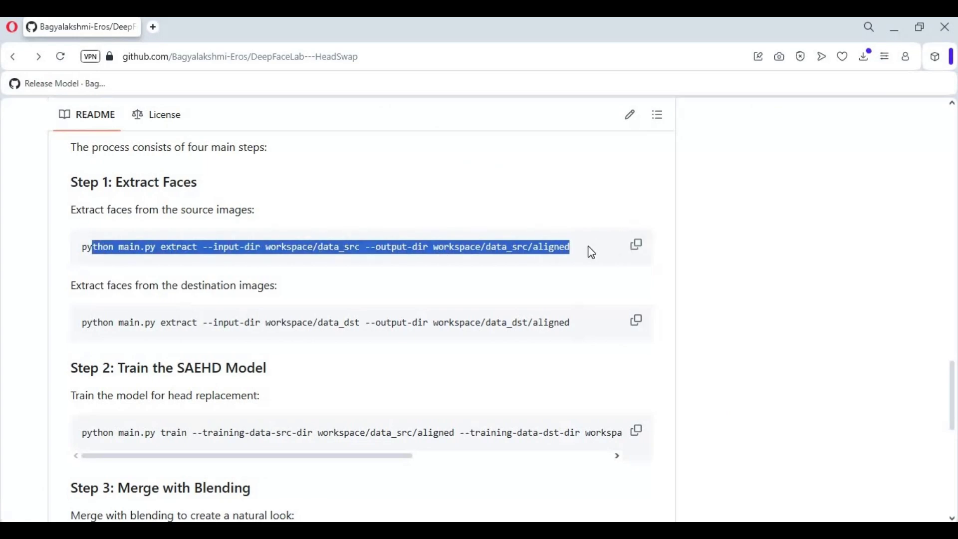
click(637, 246)
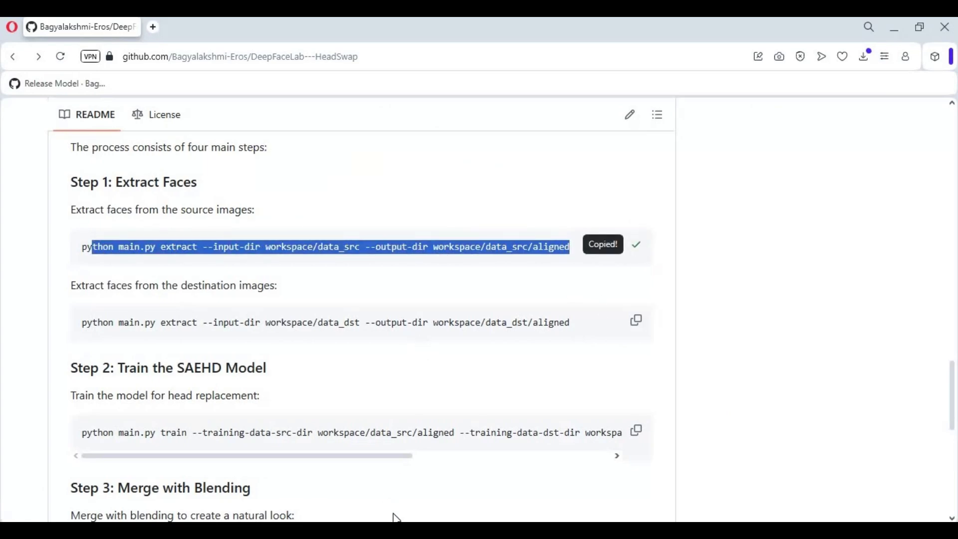
click(421, 516)
Run the data_src extraction with GPU 0, head face type, 0 max faces, size 768, JPEG quality 100
key(ctrl+v)
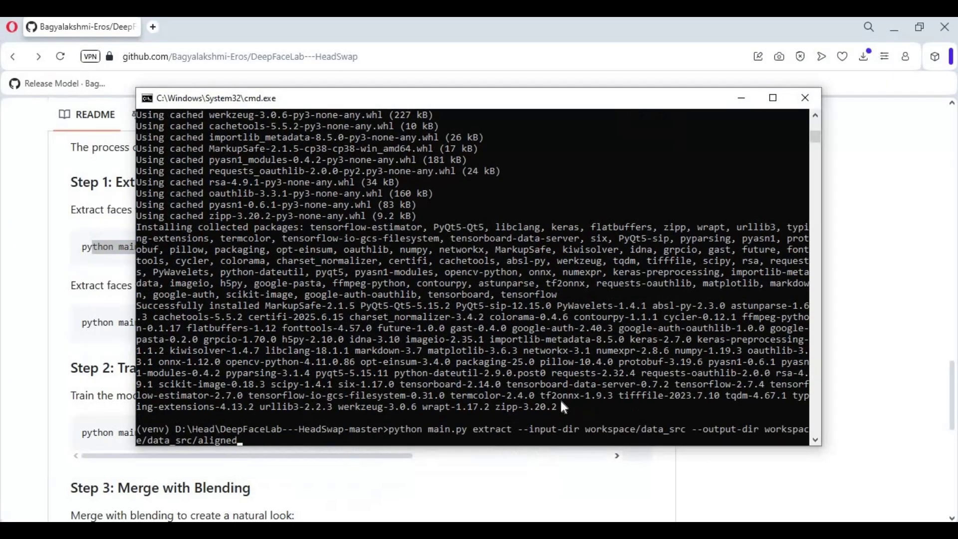
key(Return)
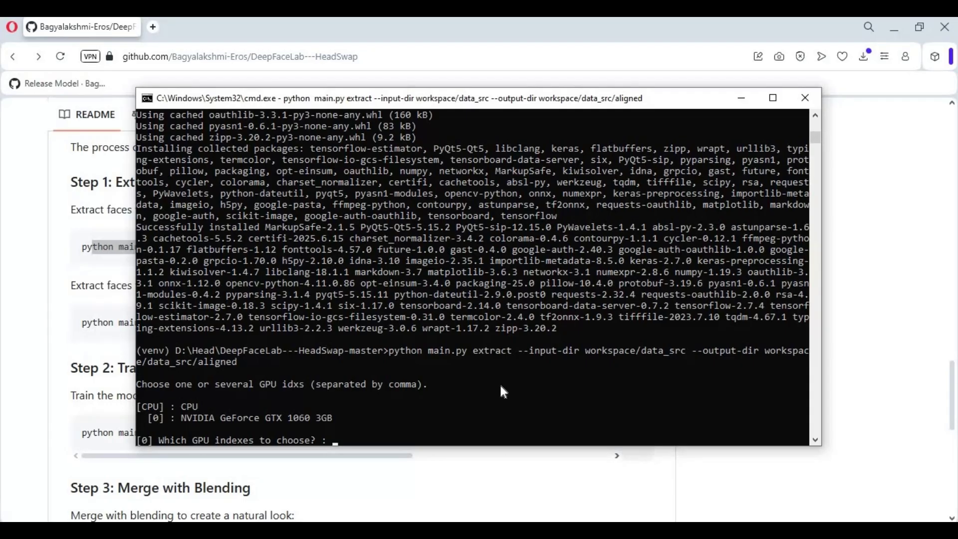
key(Return)
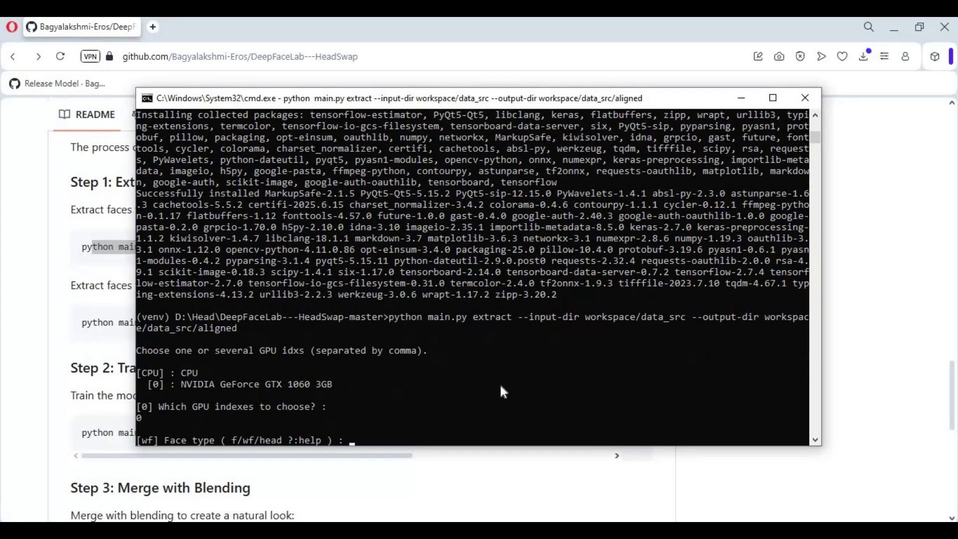
text(head)
key(Return)
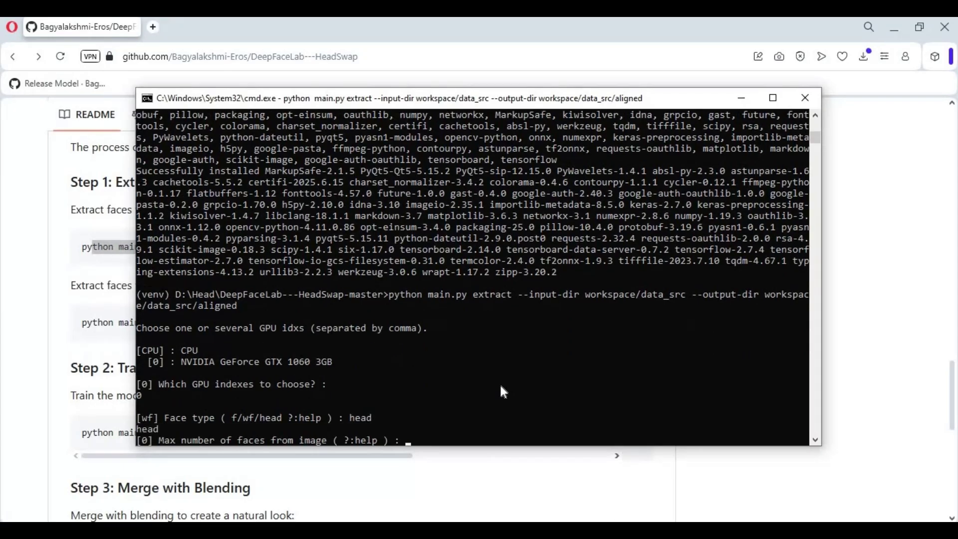
key(Return)
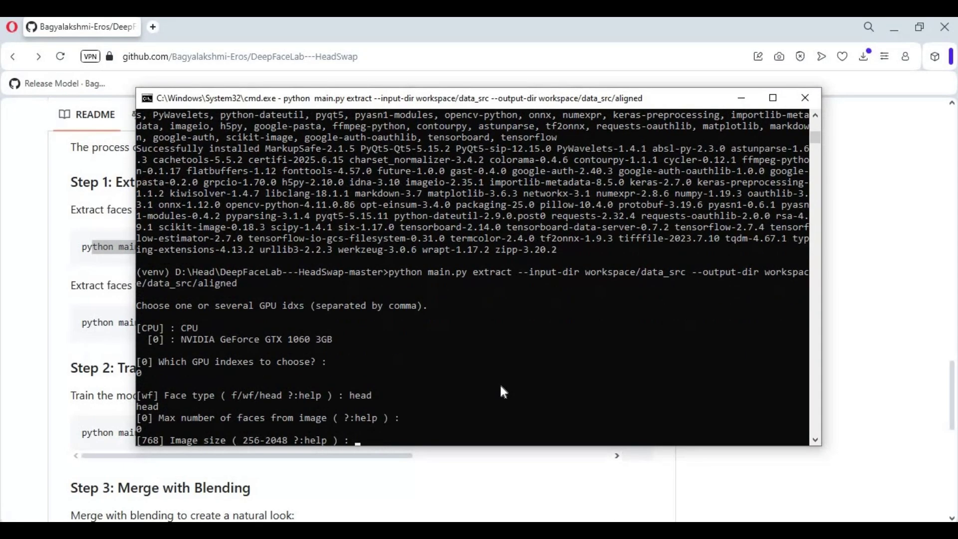
key(Return)
text(100 ?:help ) : 100)
key(Return)
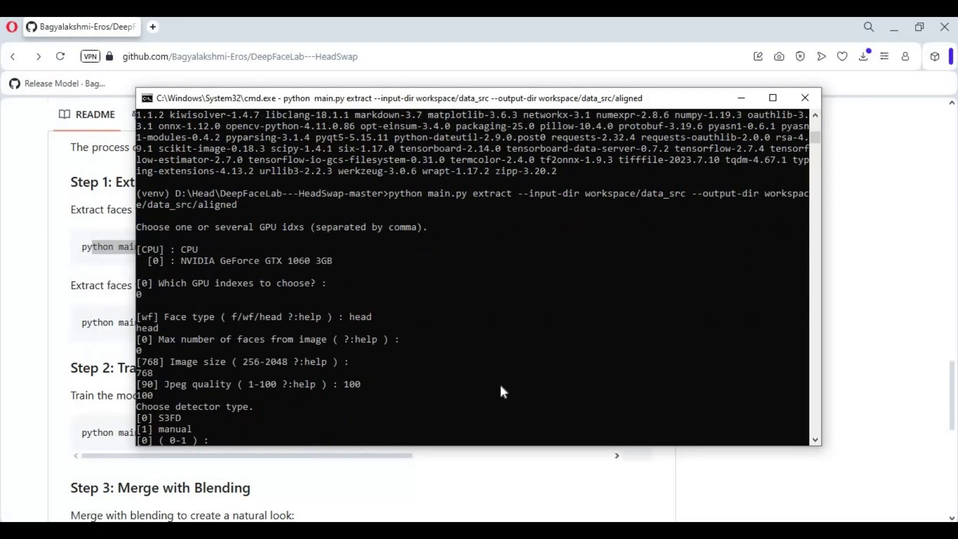
key(Return)
key(Return)
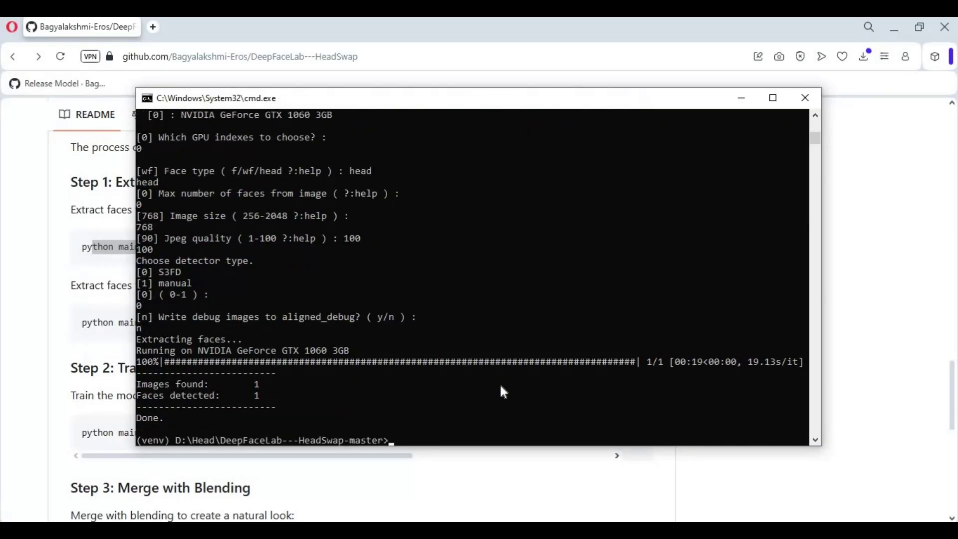
Copy the data_dst face-extraction command from the GitHub README
click(487, 459)
drag(86, 323, 677, 325)
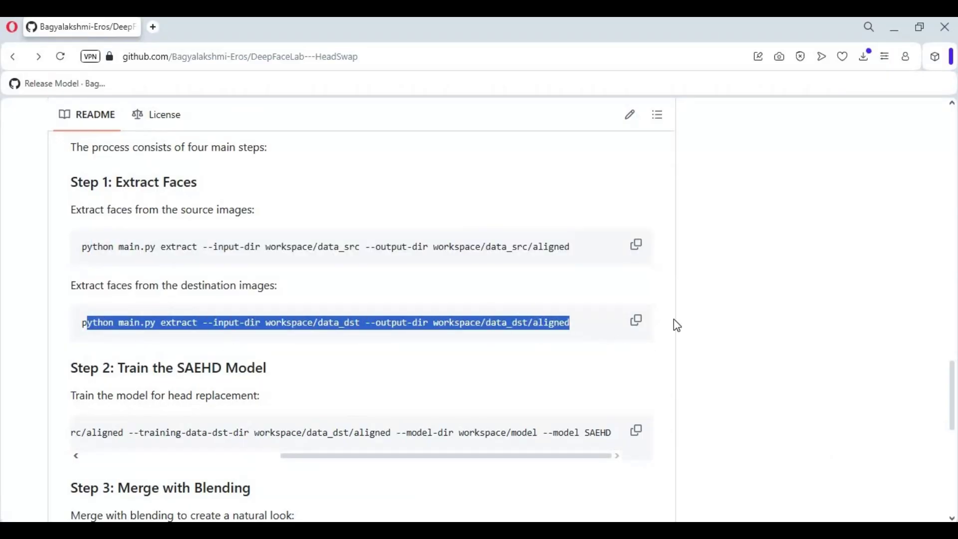
click(637, 320)
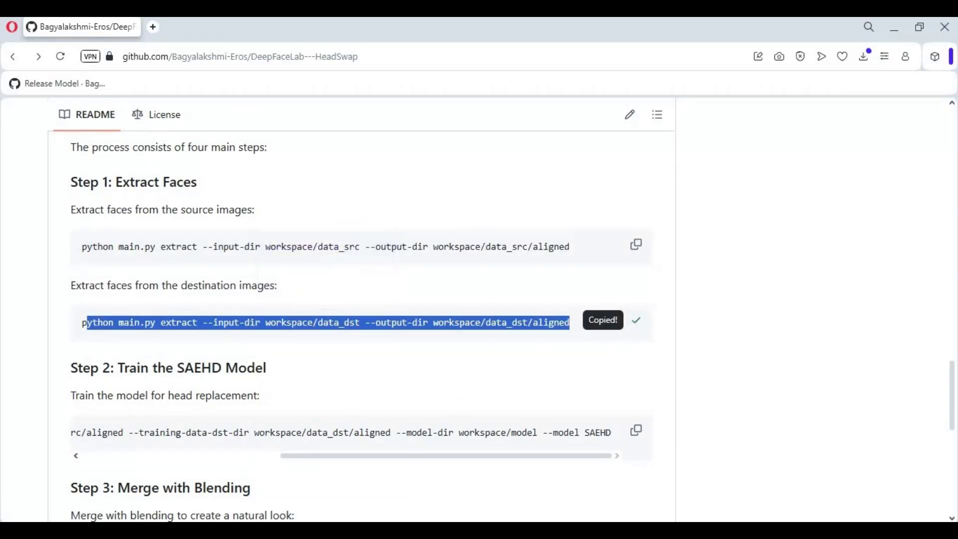
Run the data_dst extraction with GPU 0, head face type, size 768, JPEG quality 100, S3FD detector
click(430, 498)
key(ctrl+v)
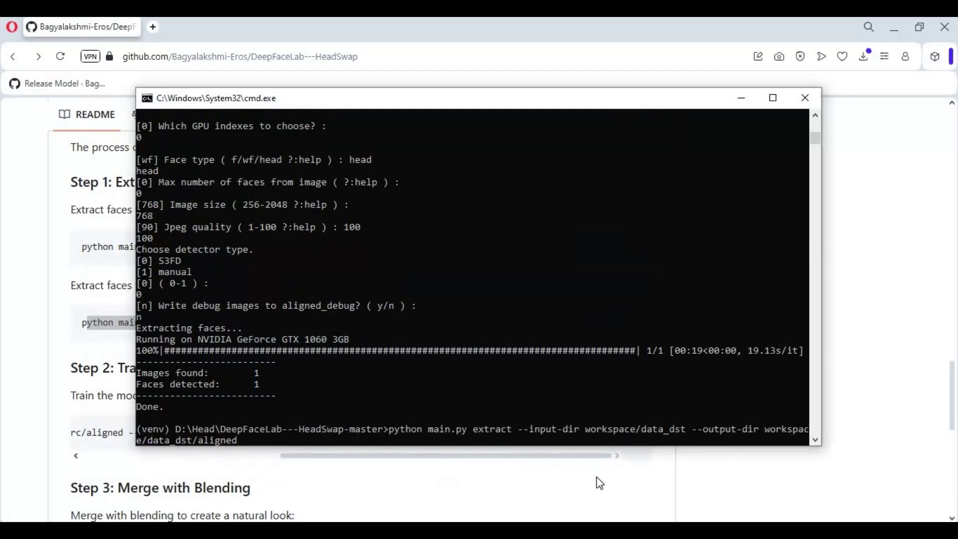
key(Return)
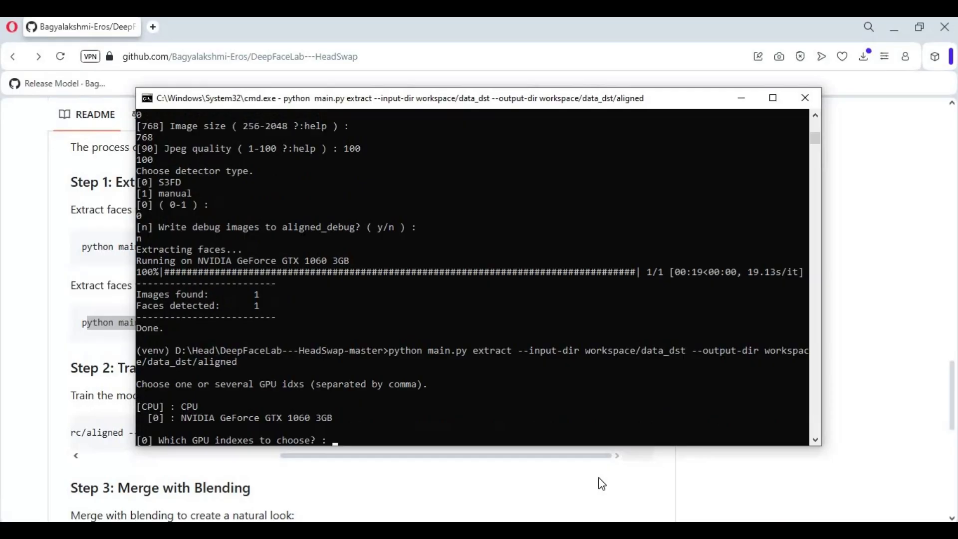
key(Return)
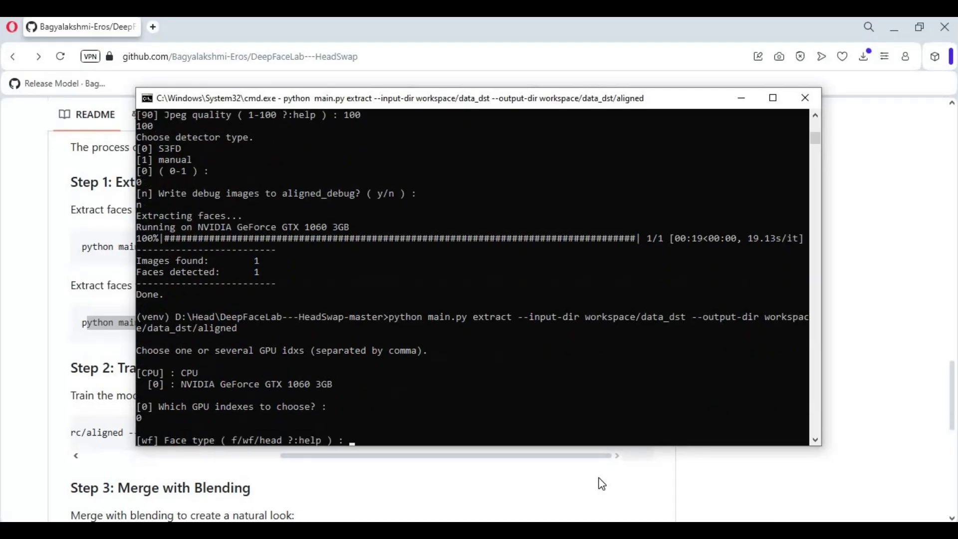
text(head)
key(Return)
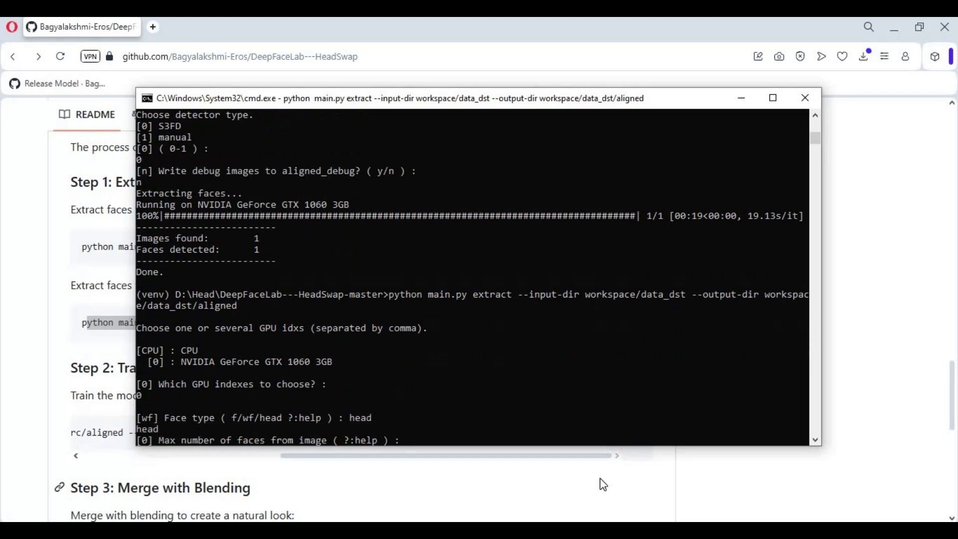
key(Return)
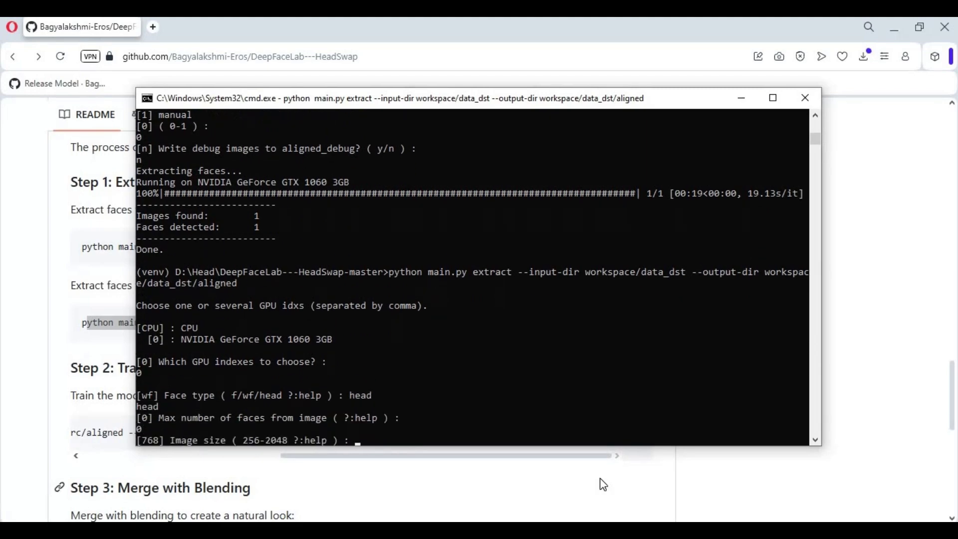
key(Return)
text(100 ?:help ) : 100)
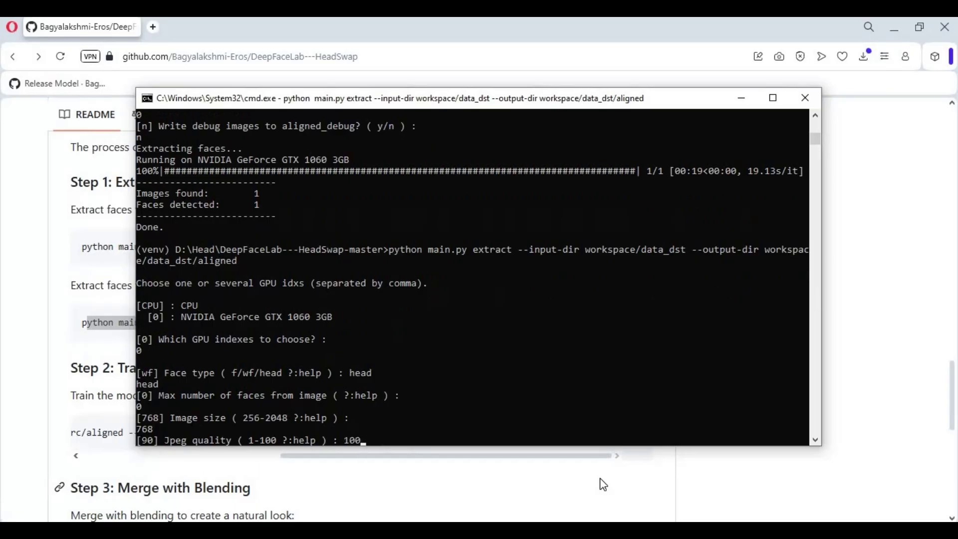
key(Return)
key(Return)
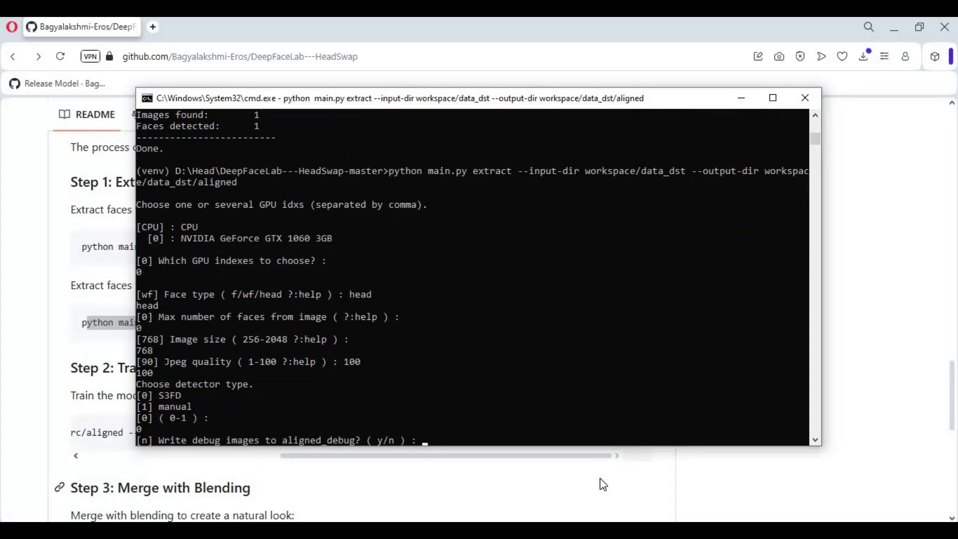
key(Return)
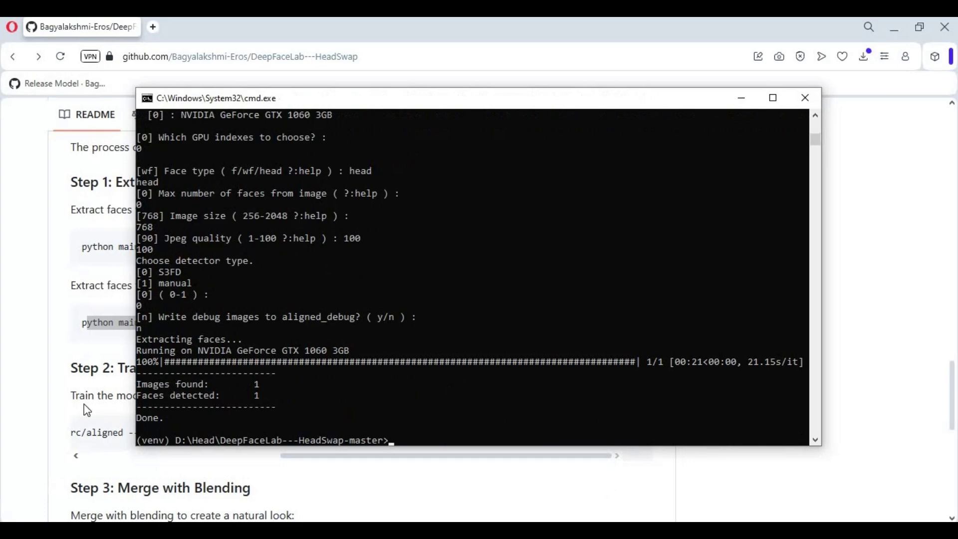
Copy the Step 2 SAEHD train command from the README and run it in the console
click(50, 395)
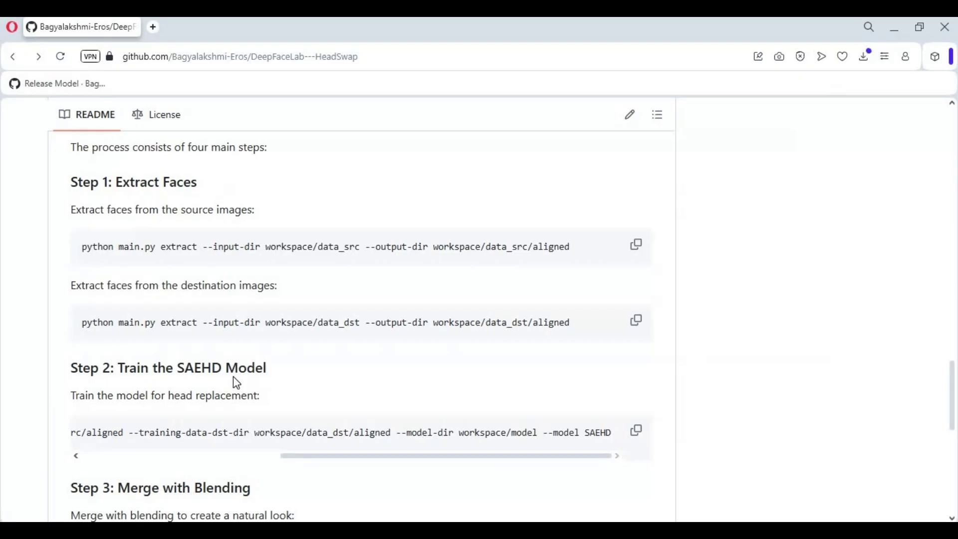
click(635, 442)
drag(446, 457, 269, 467)
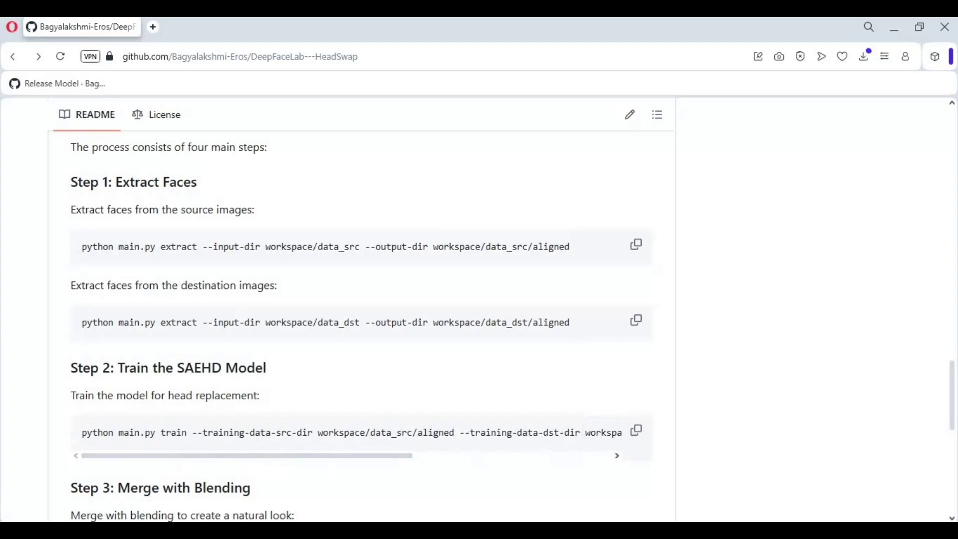
key(alt+Tab)
right_click(475, 399)
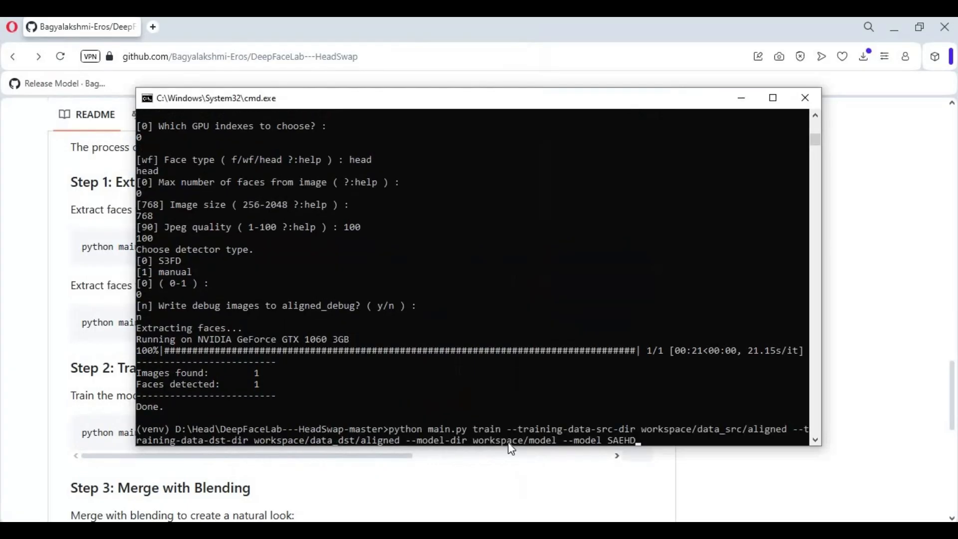
key(Return)
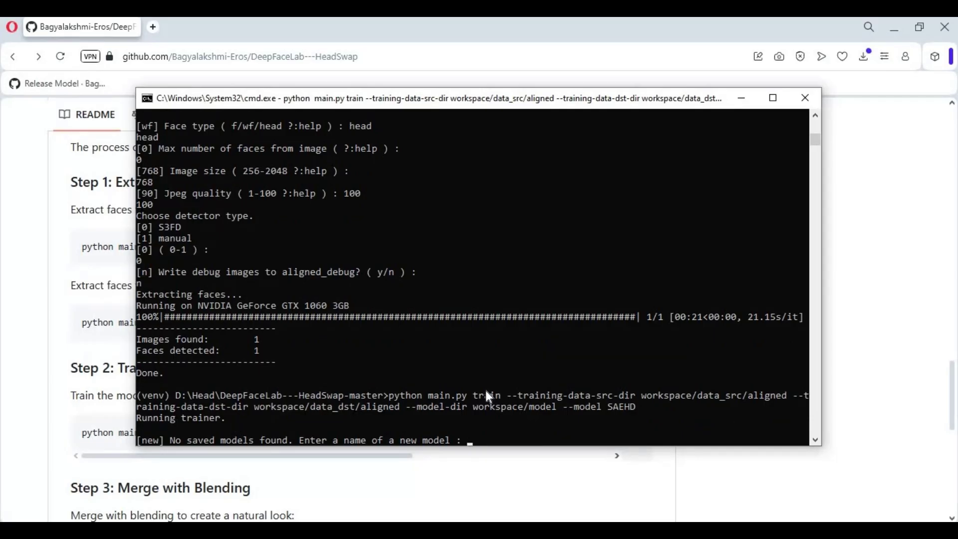
Accept the model name 'new' and choose CPU as the training device
key(Return)
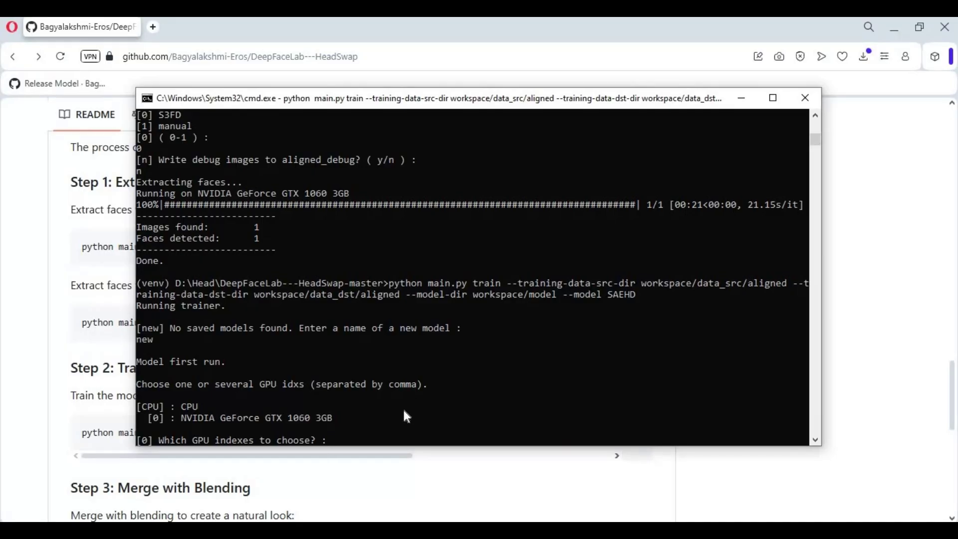
text(CPU)
key(Return)
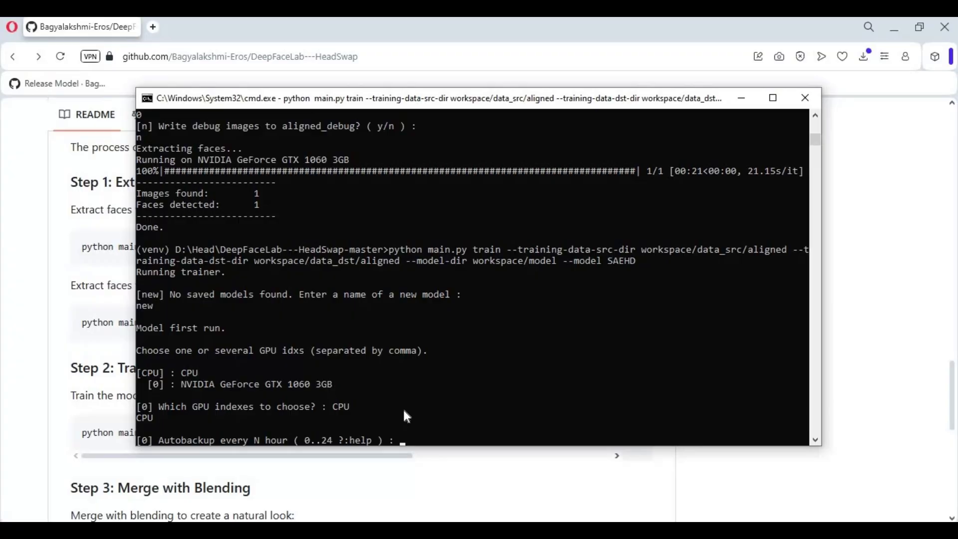
Keep defaults: autobackup off, no preview history, target iteration 0, batch size 4, resolution 128
key(Return)
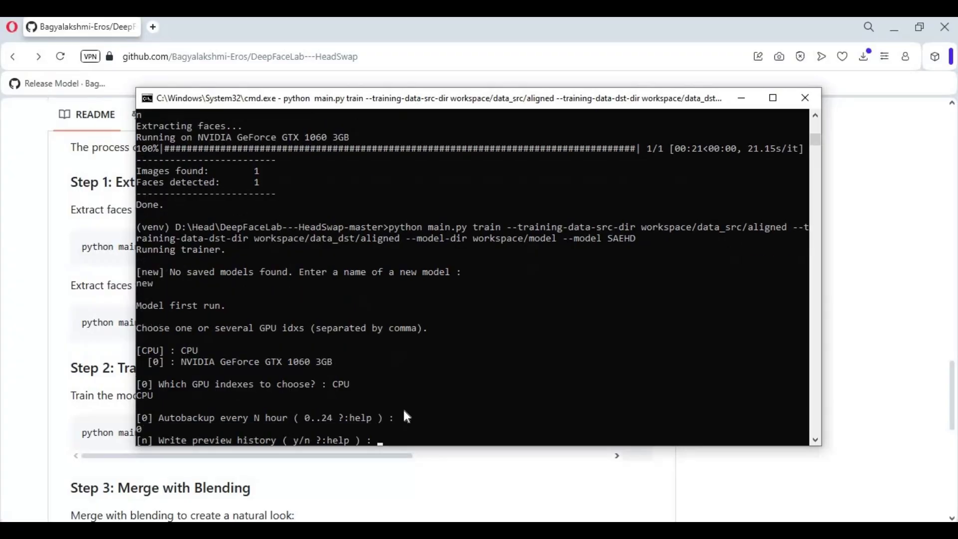
key(Return)
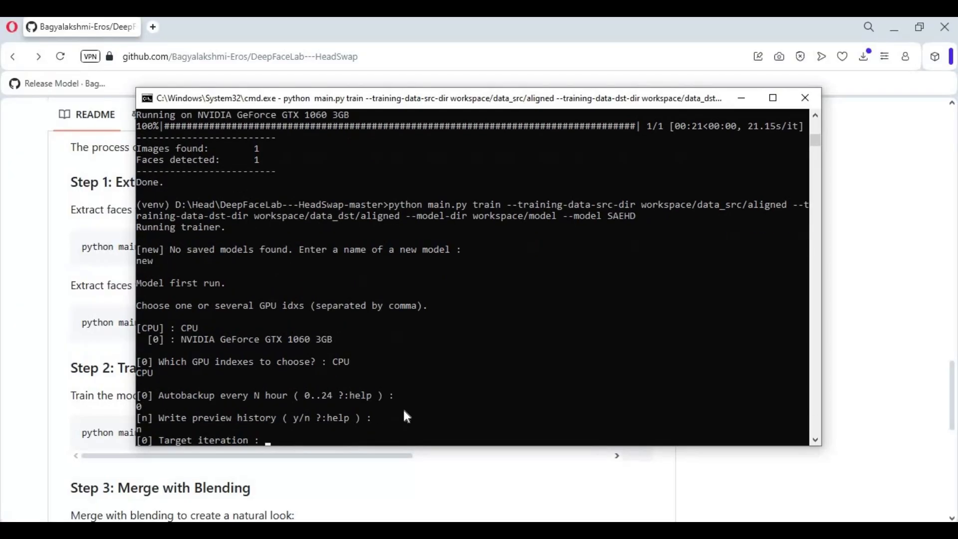
key(Return)
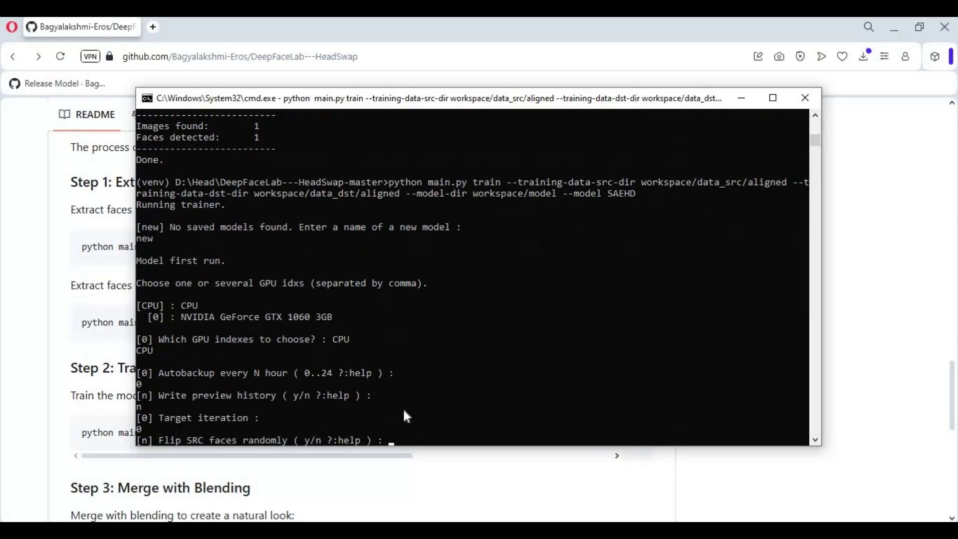
key(Return)
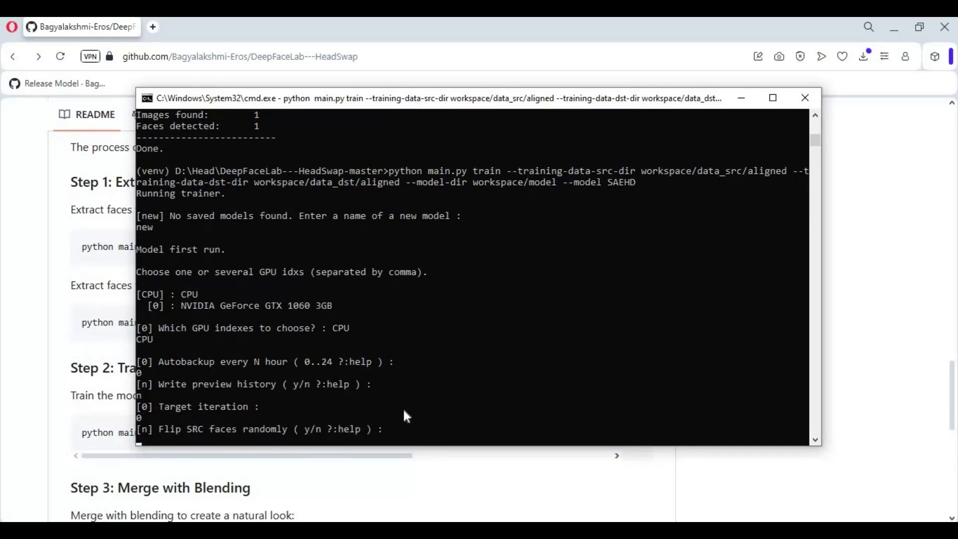
key(Return)
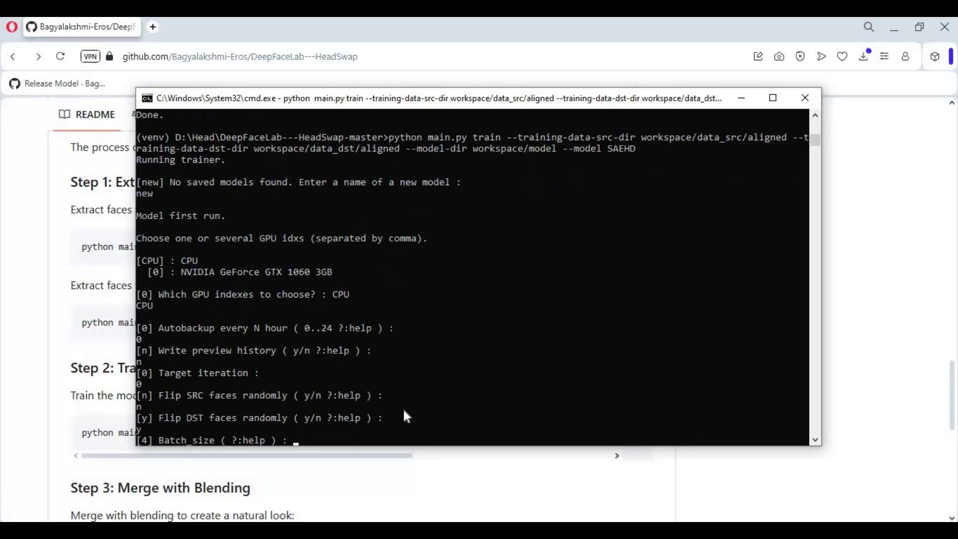
key(Return)
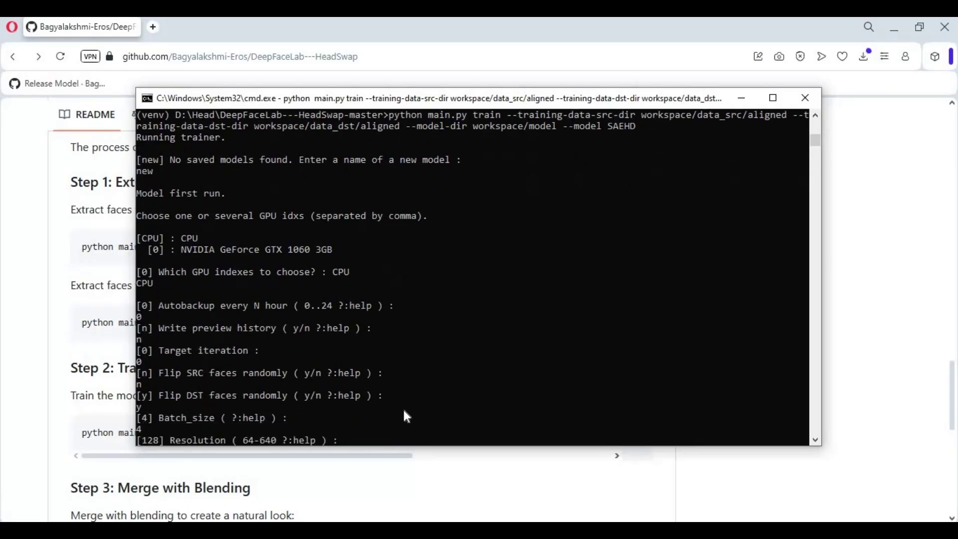
key(Return)
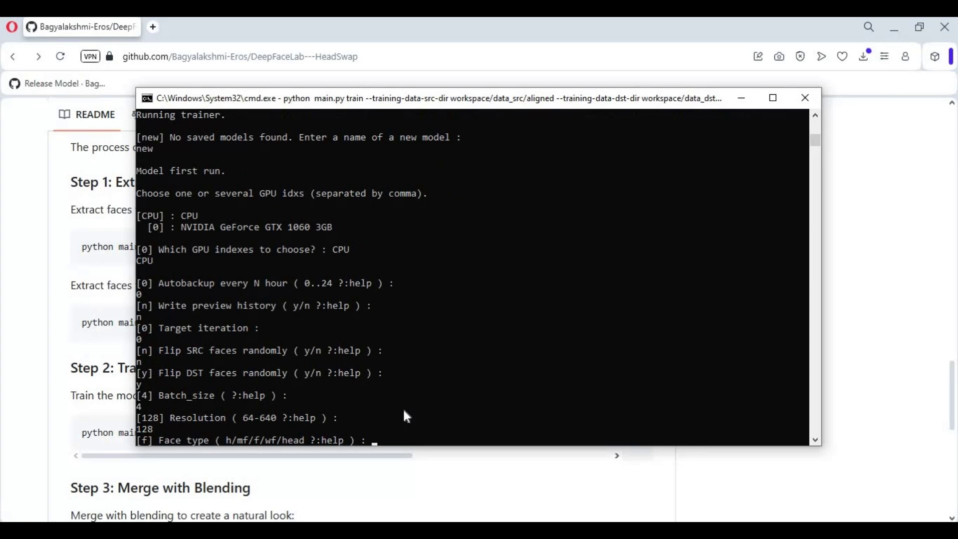
Set head face type, keeping liae-ud, 256/64 dimensions, AdaBelief, no colour transfer or gradient clipping
text(head)
key(Return)
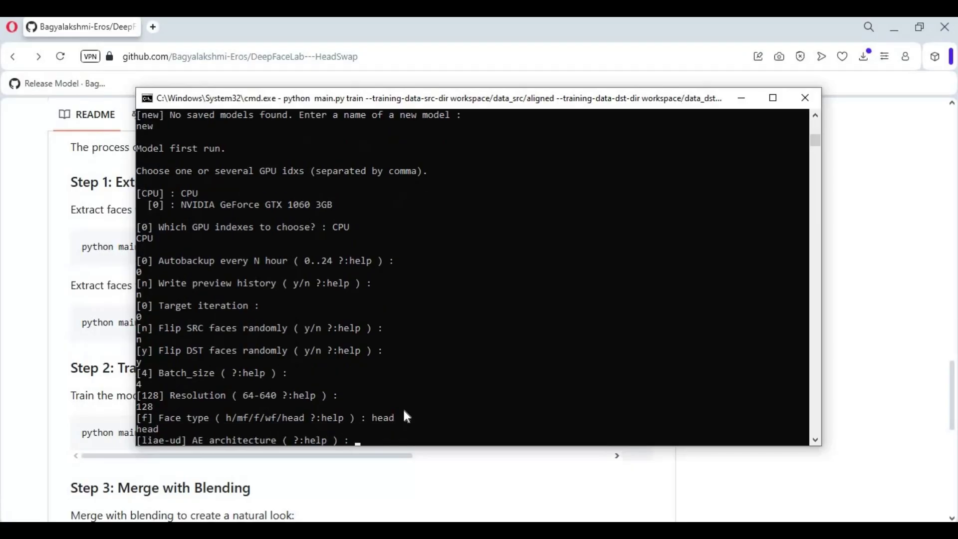
key(Return)
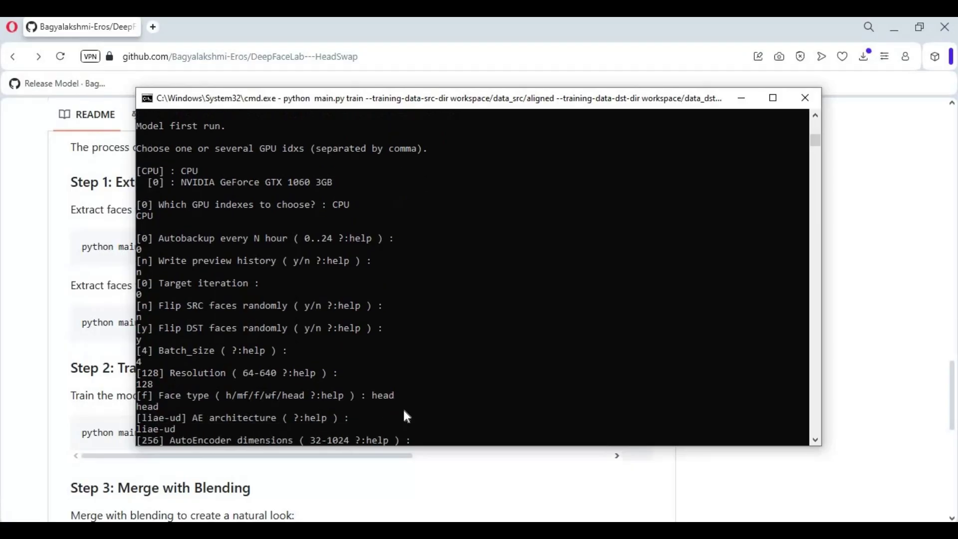
key(Return)
key(Return)
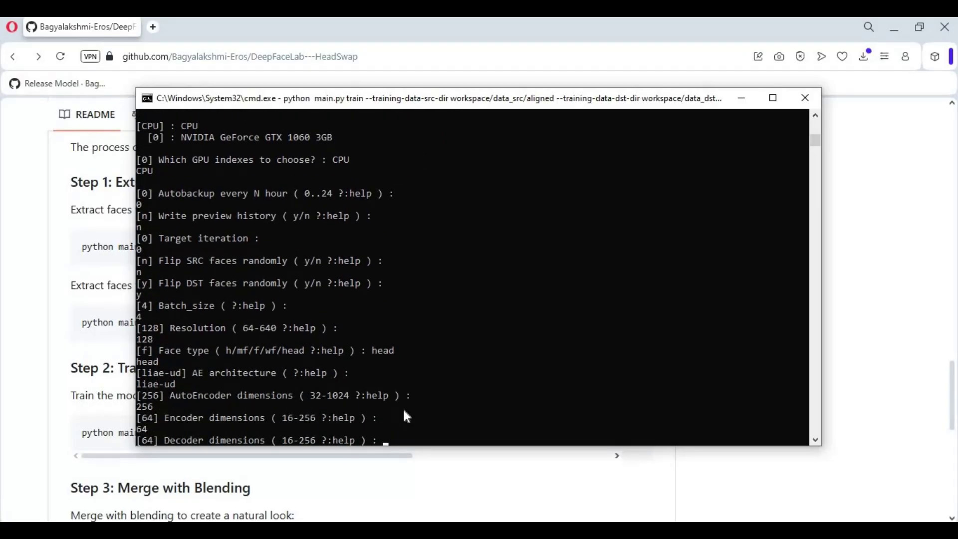
key(Return)
key(Return)
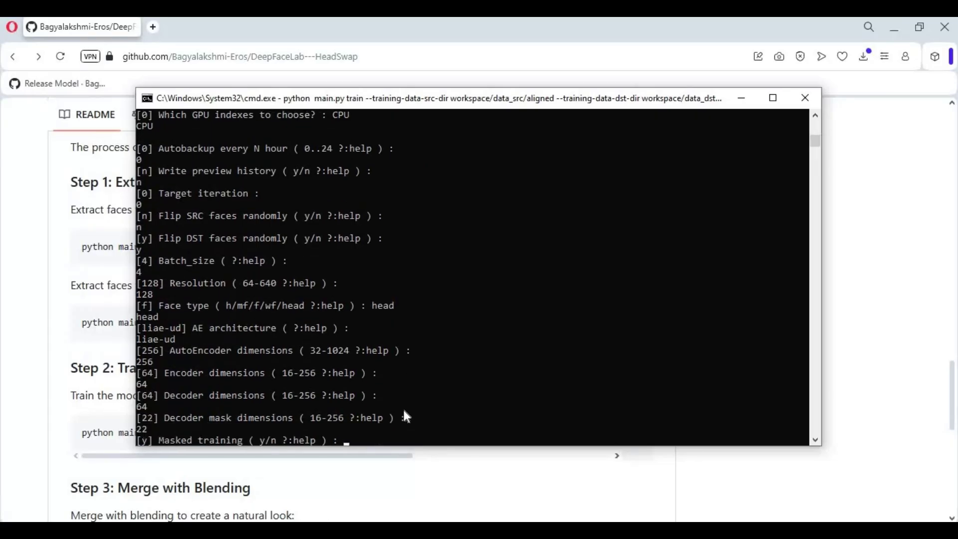
key(Return)
key(Return)
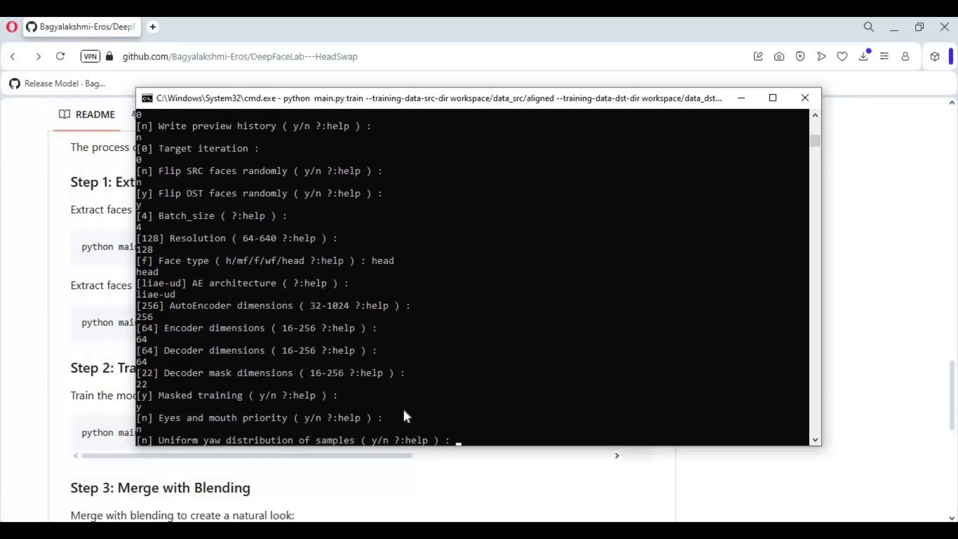
key(Return)
key(Return)
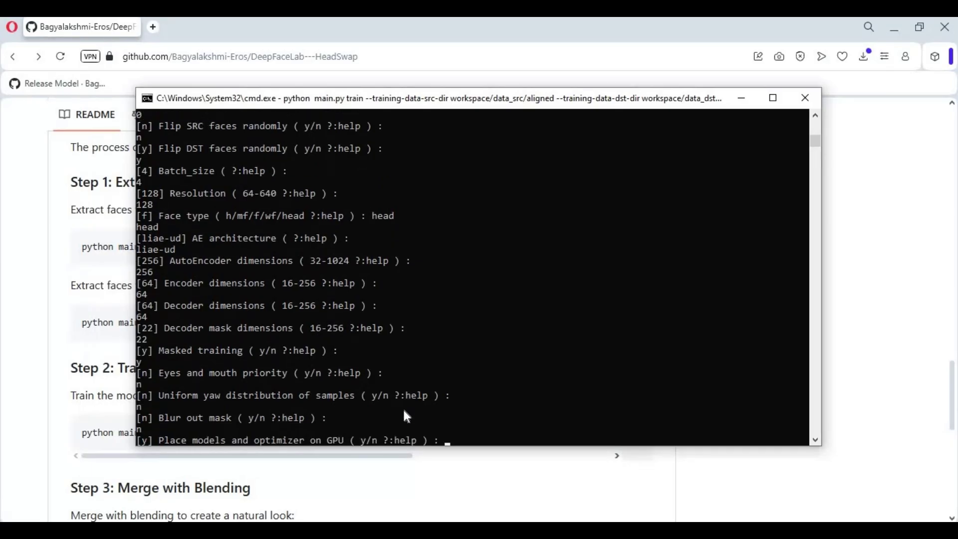
key(Return)
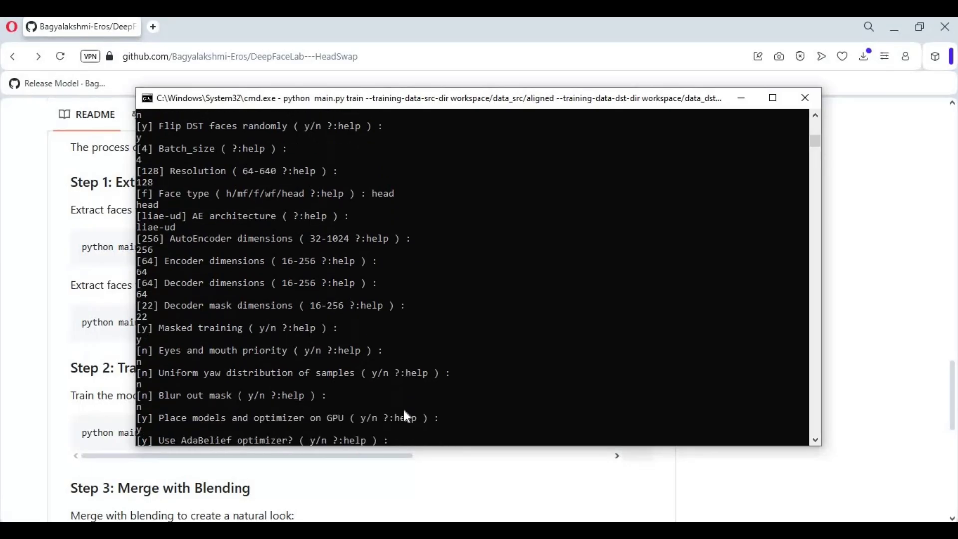
key(Return)
key(Return)
key(Return)
key(Return)
key(Return)
key(Return)
key(Return)
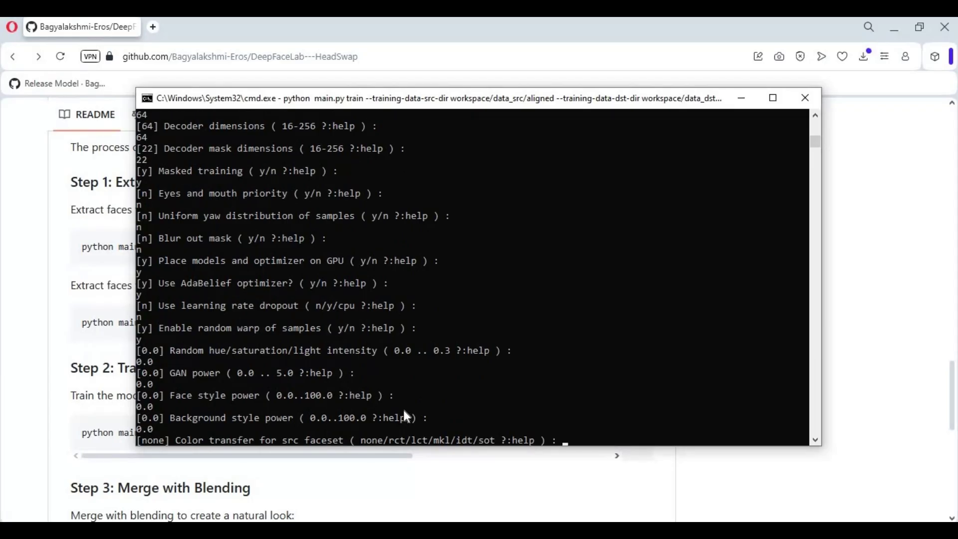
key(Return)
key(Return)
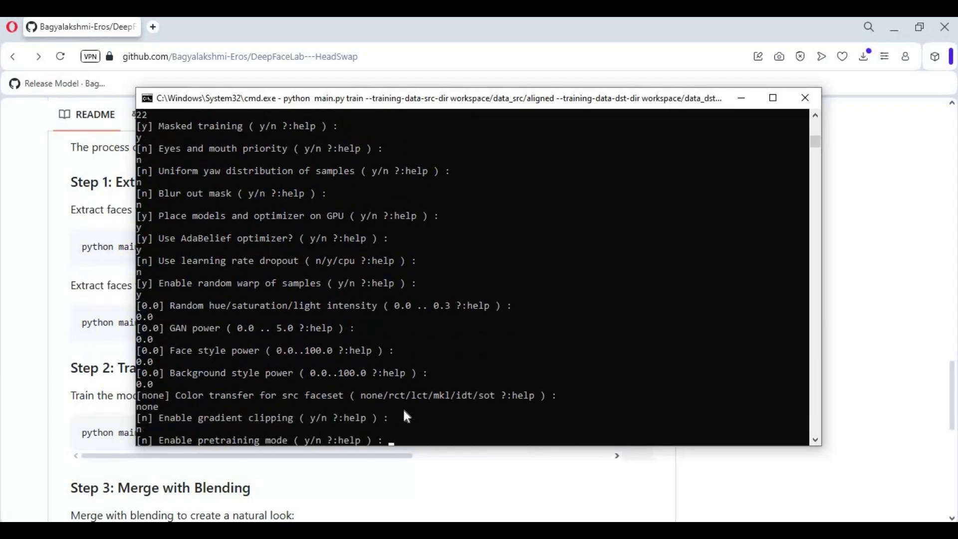
key(Return)
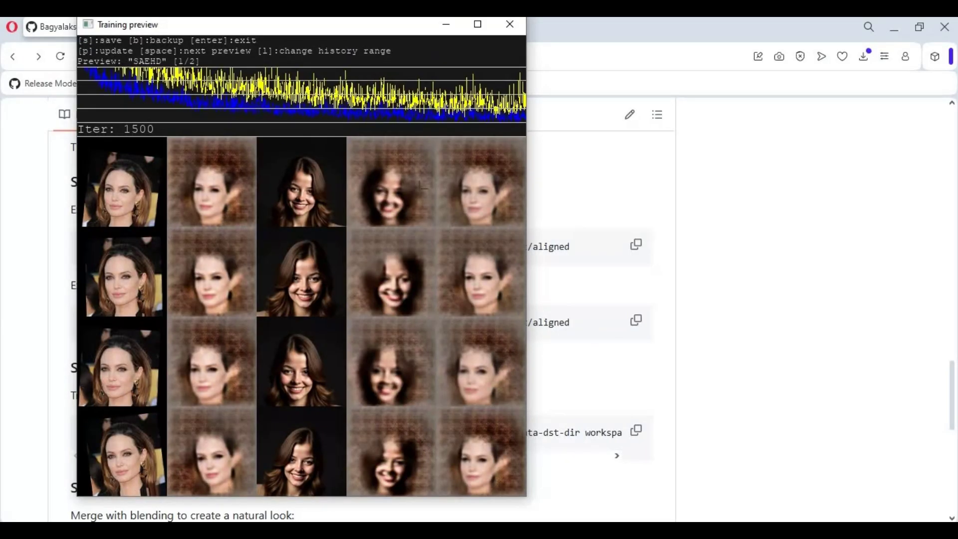
Refresh the training preview, then toggle between the 'SAEHD masked' and 'SAEHD' views
click(545, 208)
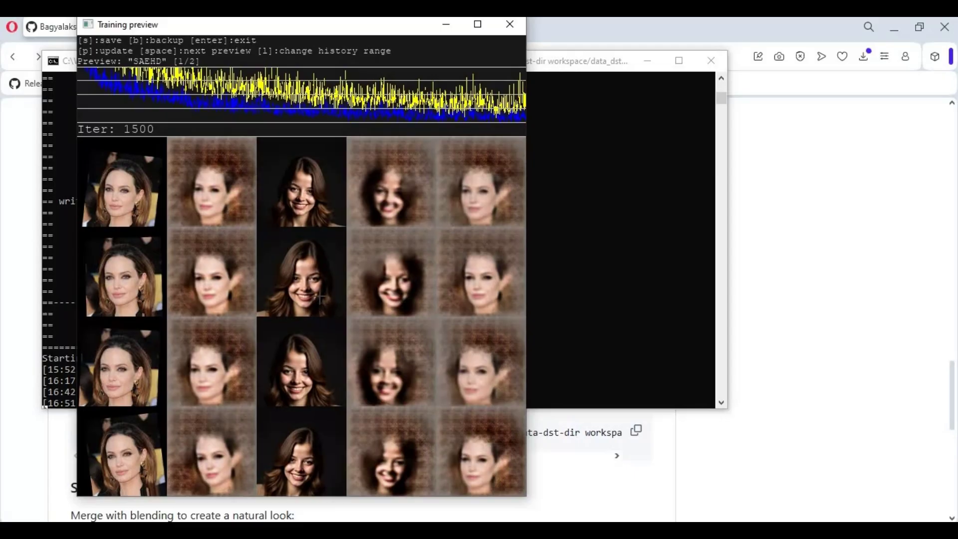
key(p)
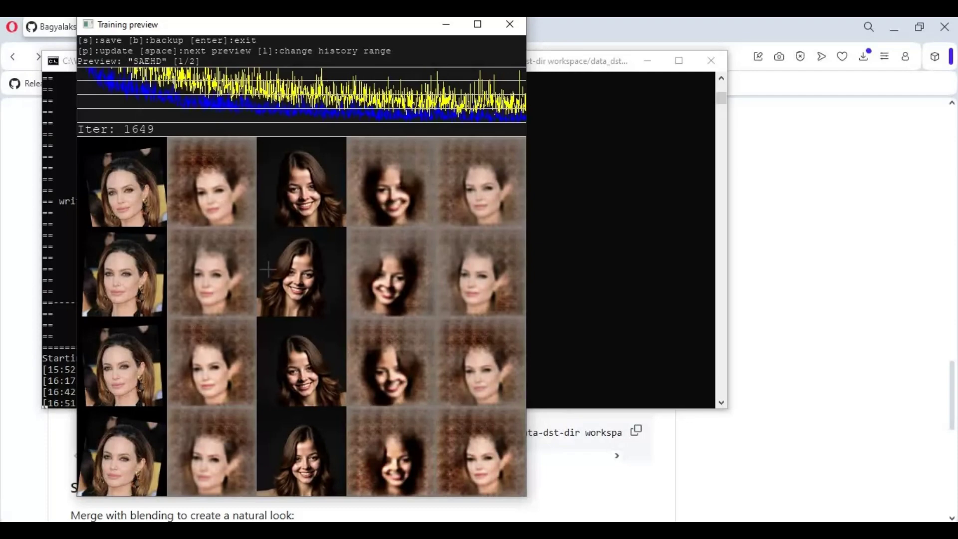
key(space)
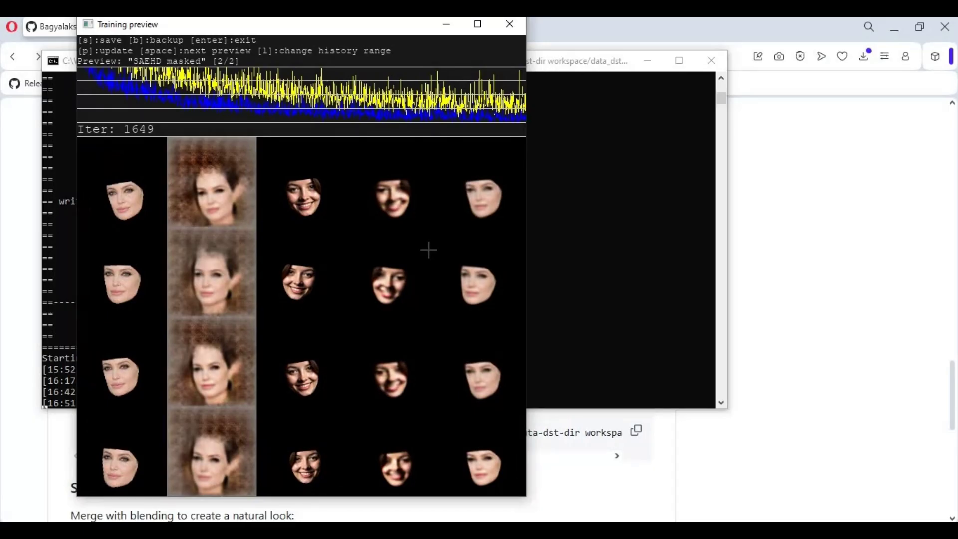
key(space)
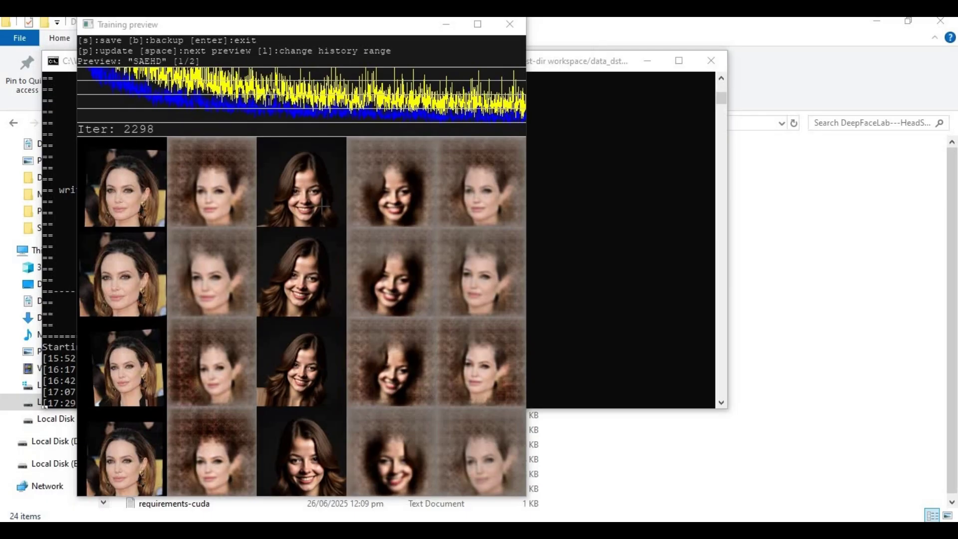
Toggle the masked view on and off again, then update previews to the newest iteration
click(320, 213)
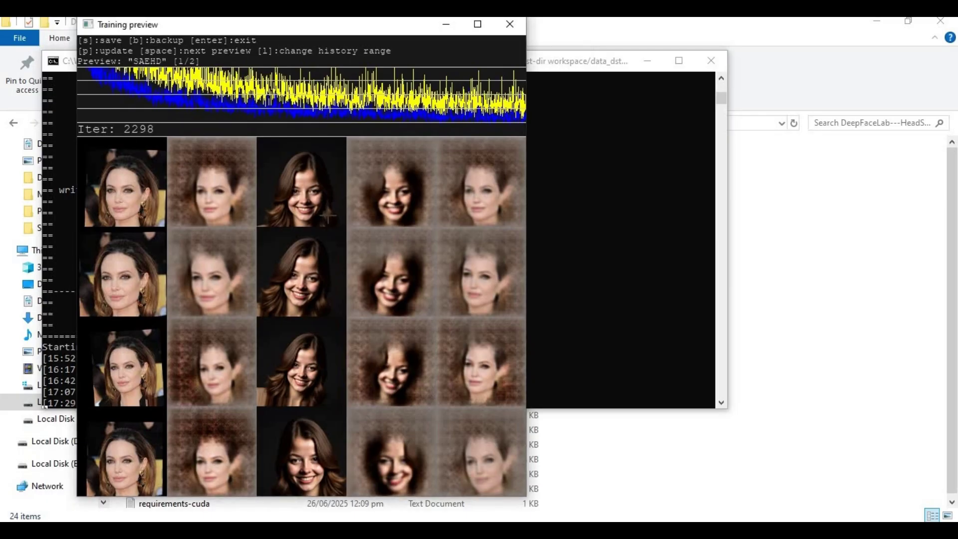
key(space)
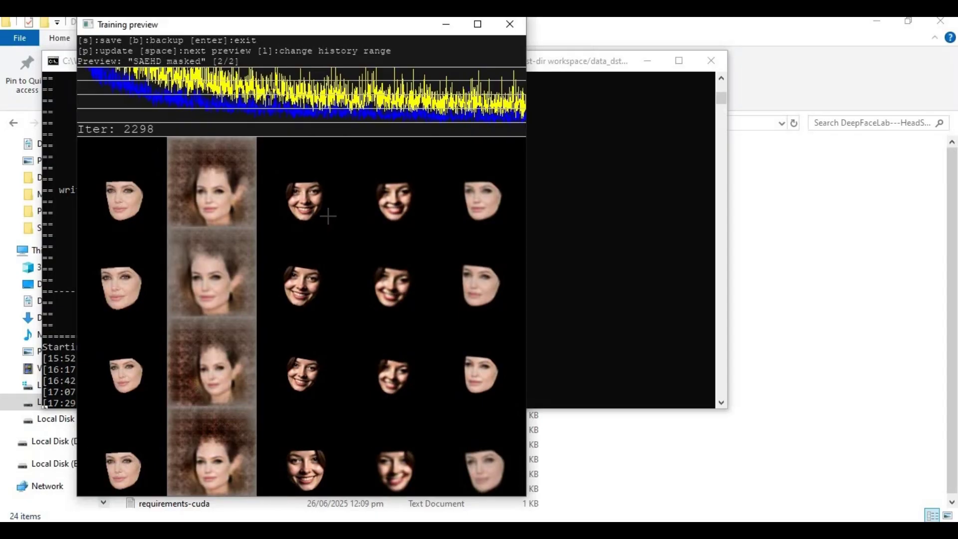
key(space)
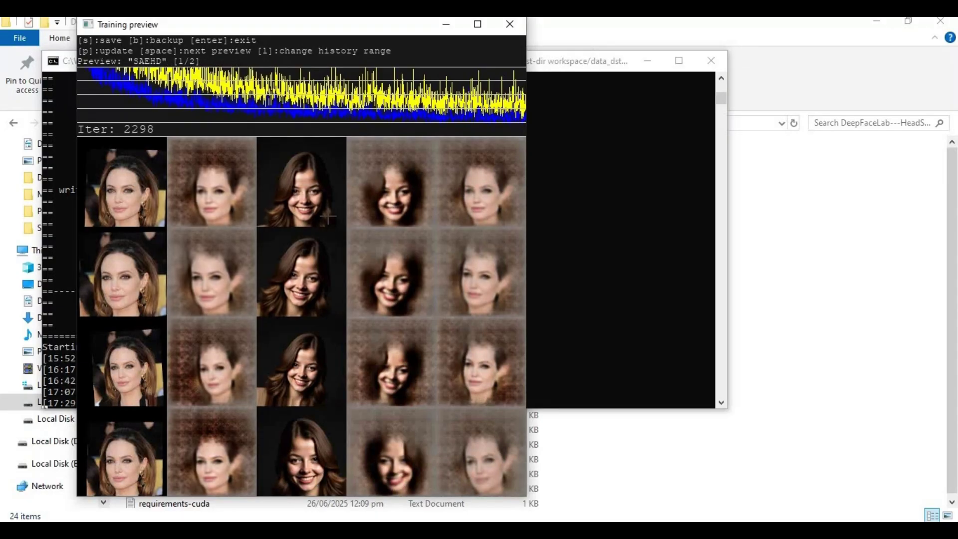
key(p)
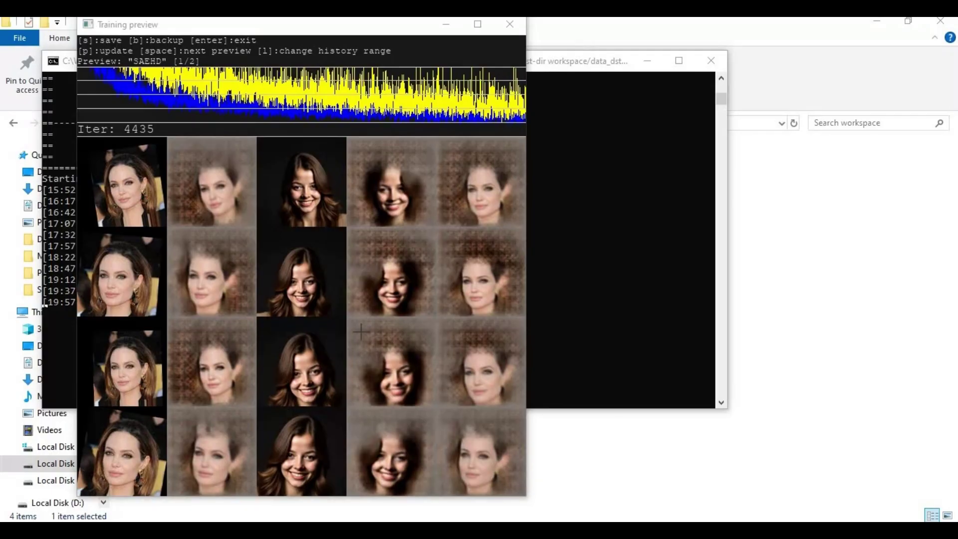
Save the model's training progress from the preview, then bring the training log console forward
click(422, 291)
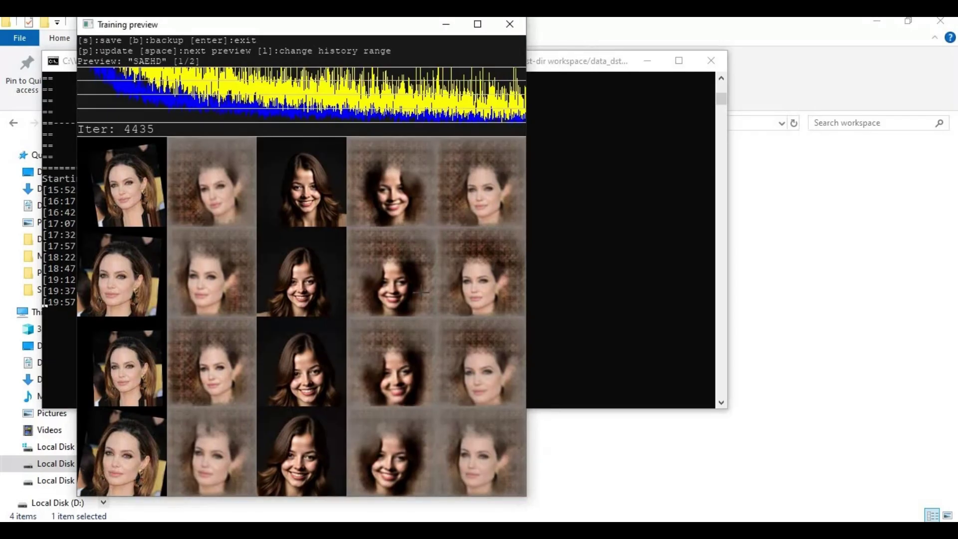
key(s)
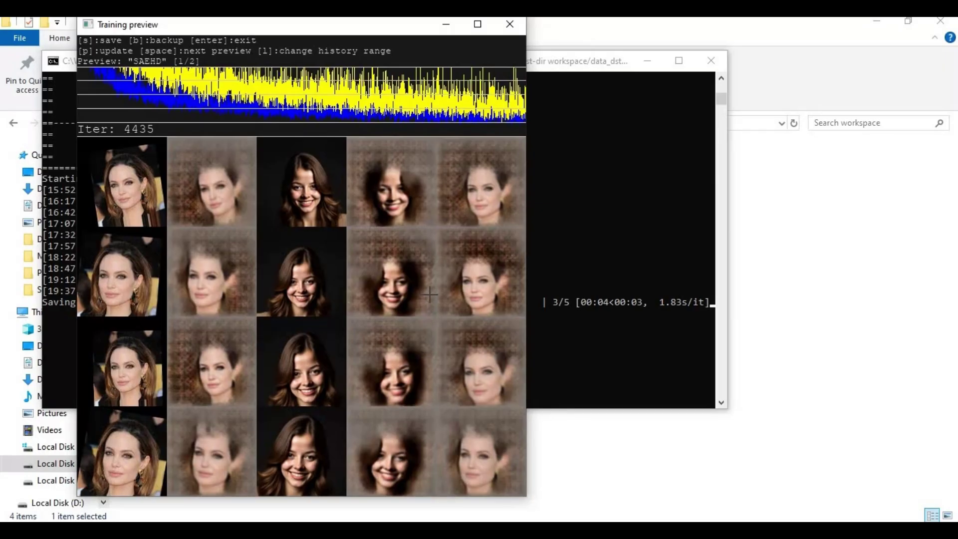
click(553, 322)
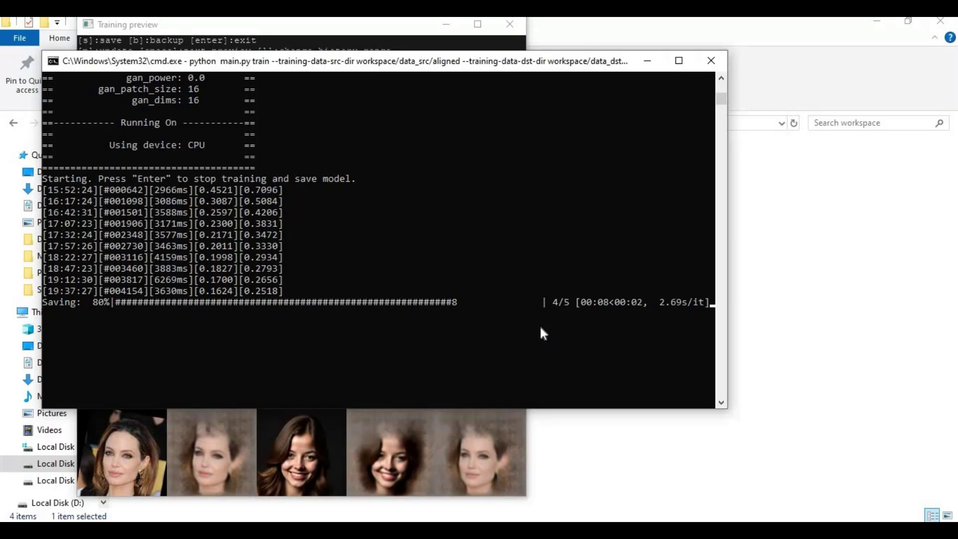
Stop SAEHD training at iteration 4451 so the model is saved, and watch the console save
click(428, 435)
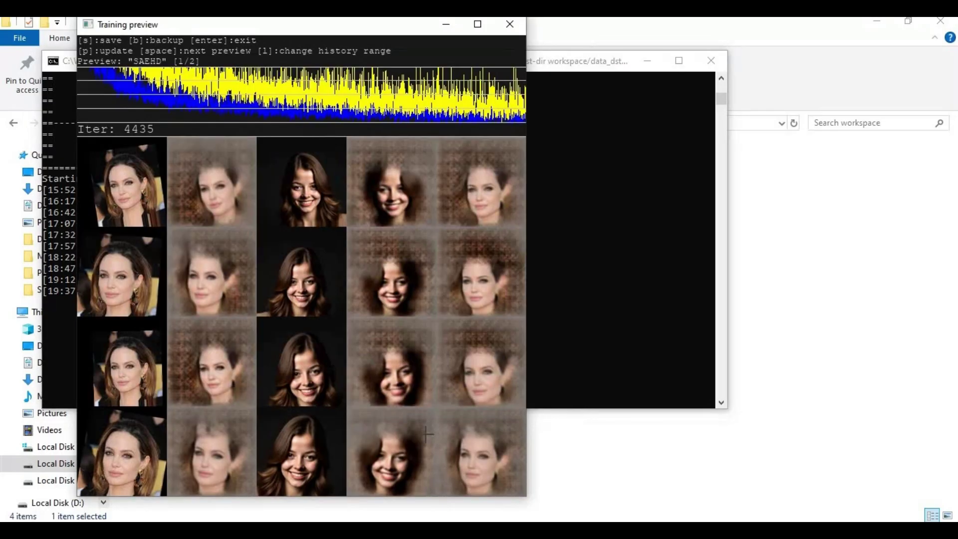
key(s)
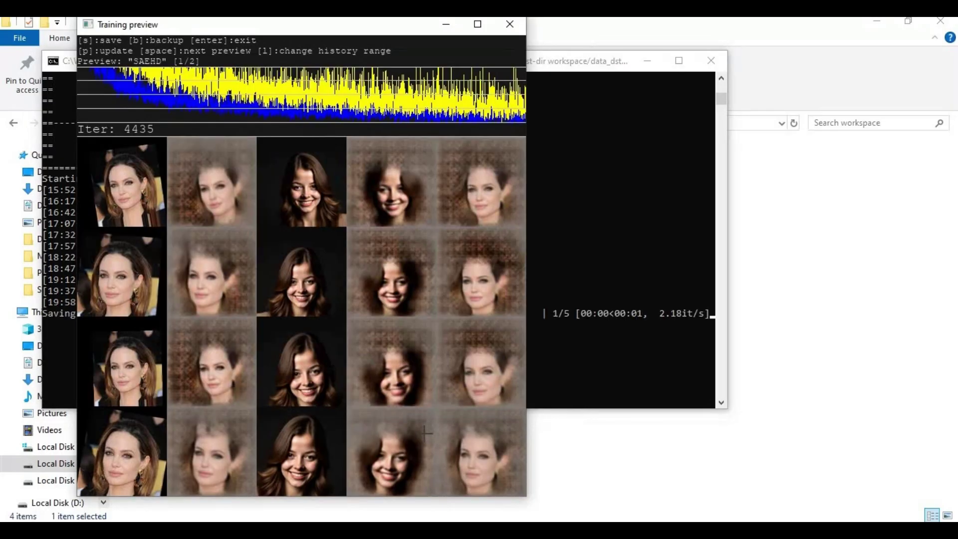
click(572, 358)
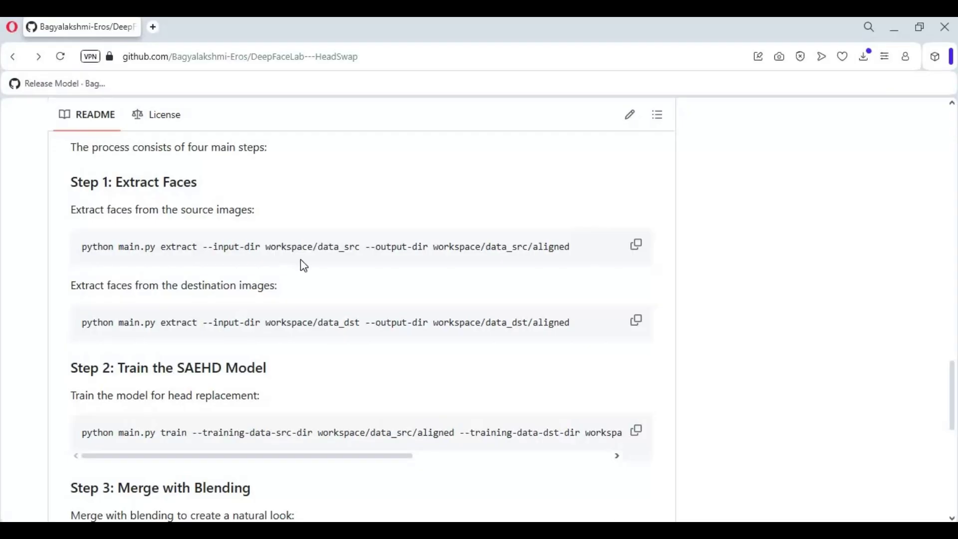
Scroll the Opera README down toward the Step 3 merge and Step 4 convert commands
scroll(302, 261, down, 5)
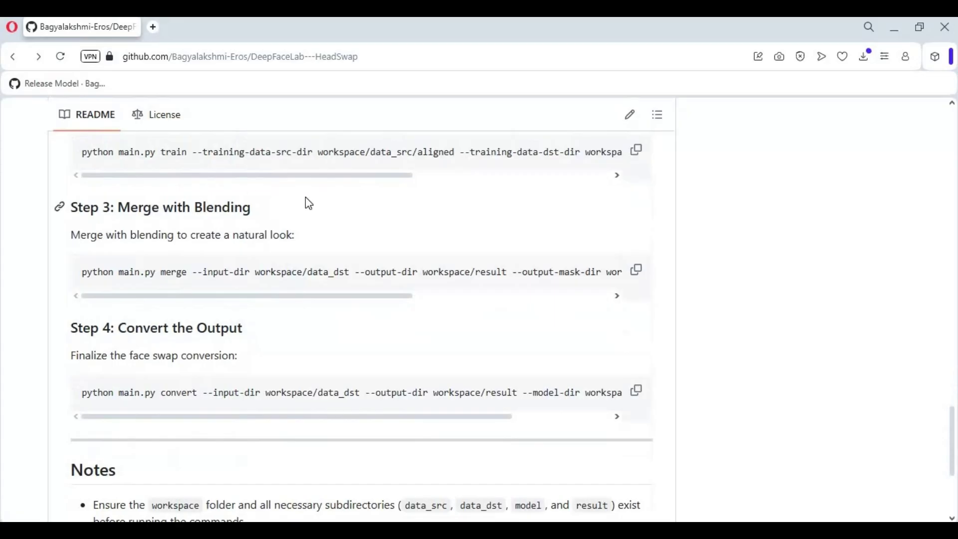
Copy the Step 3 Merge with Blending command that writes to workspace/result with a mask directory
drag(251, 207, 118, 205)
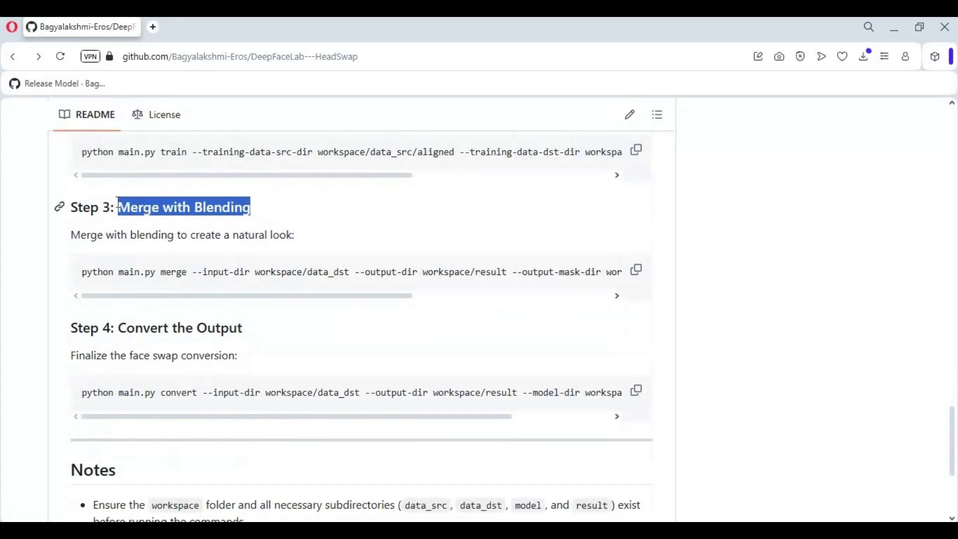
click(167, 276)
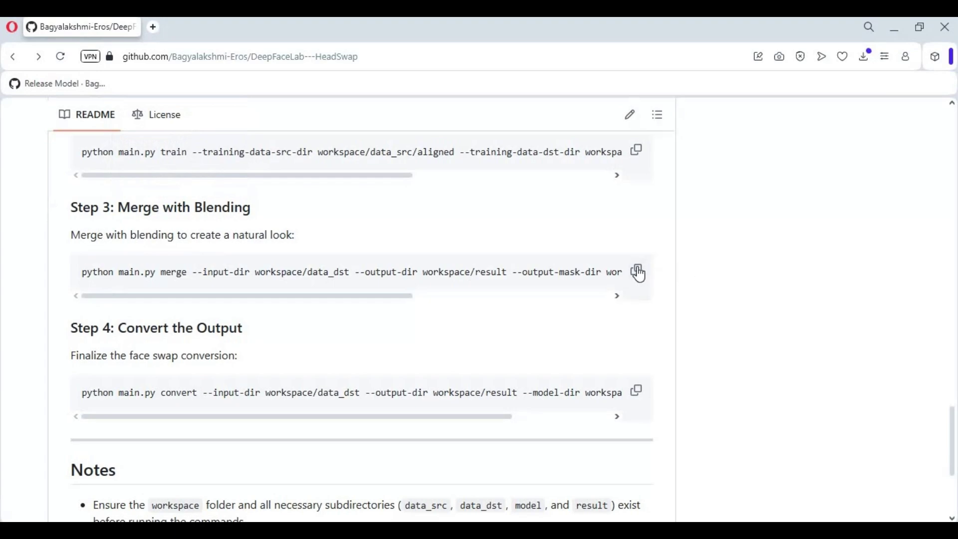
click(644, 272)
Run the pasted merge command, choosing model 0, the CPU device, and the interactive merger
key(alt+Tab)
key(ctrl+v)
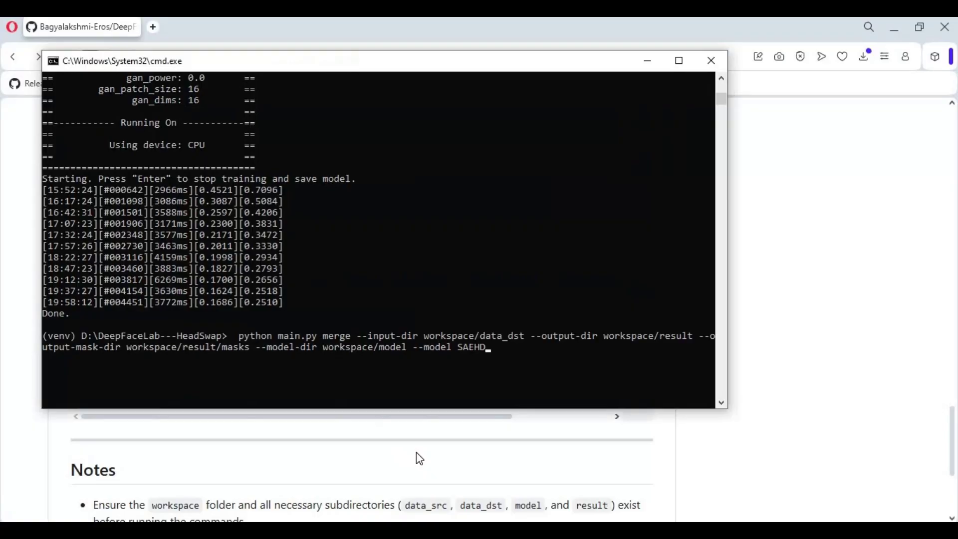
key(Return)
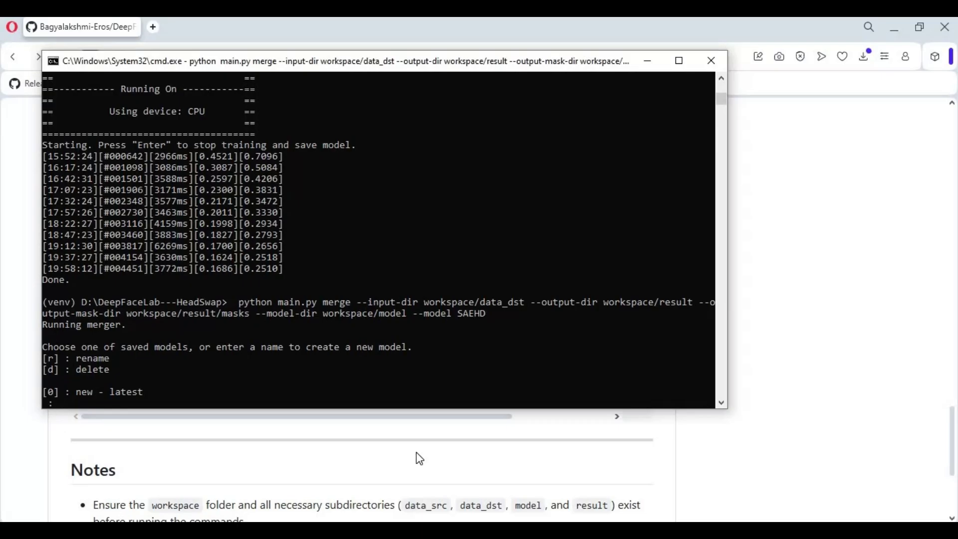
text(0)
key(Return)
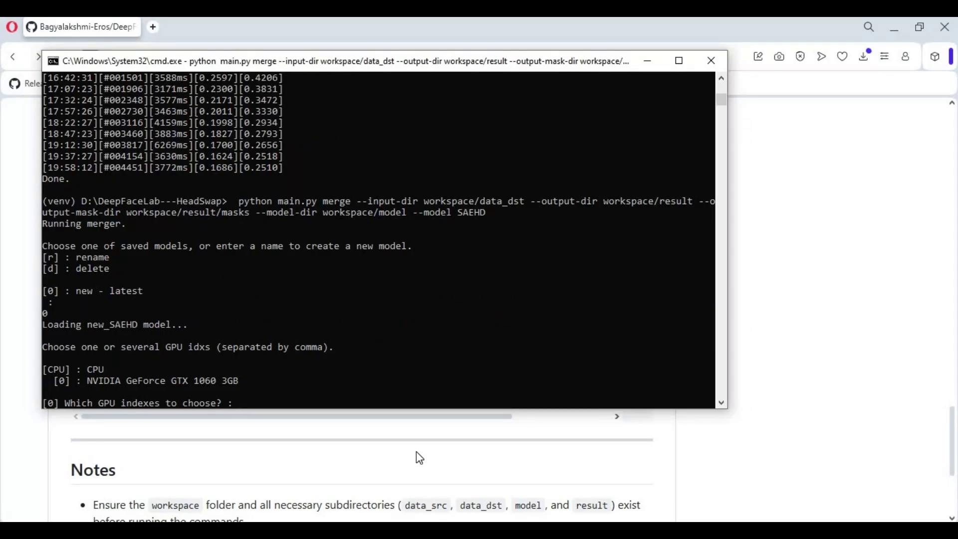
text(CPU)
key(Return)
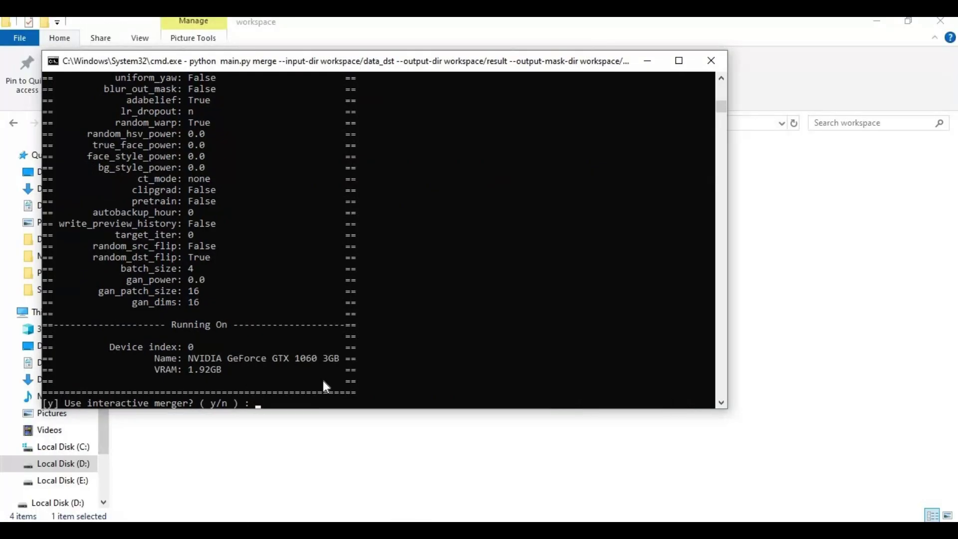
text(y)
key(Return)
key(Return)
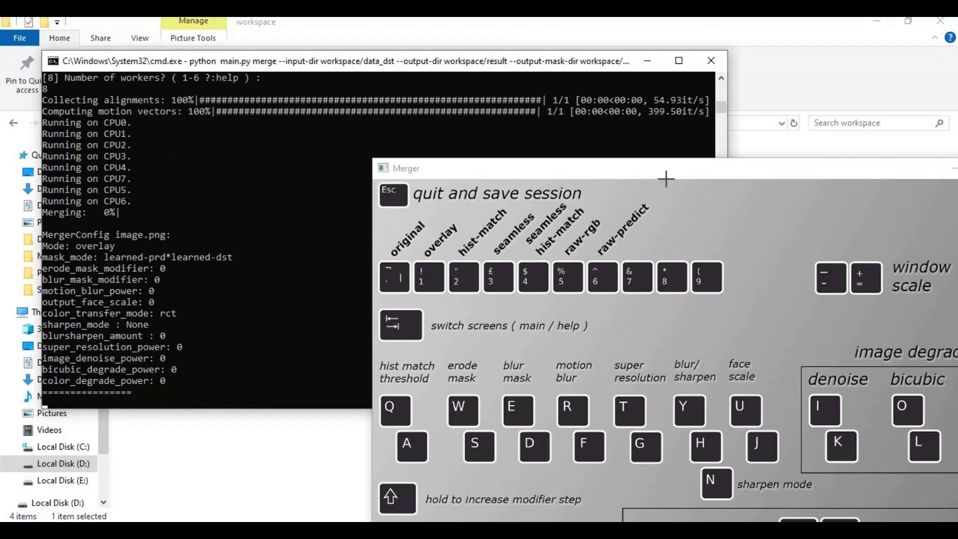
drag(678, 174, 416, 26)
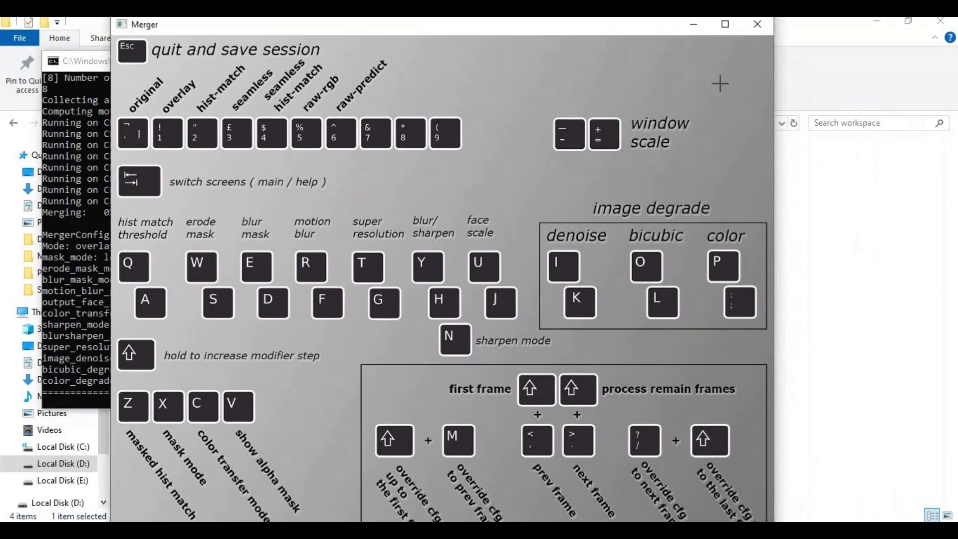
drag(633, 31, 690, 24)
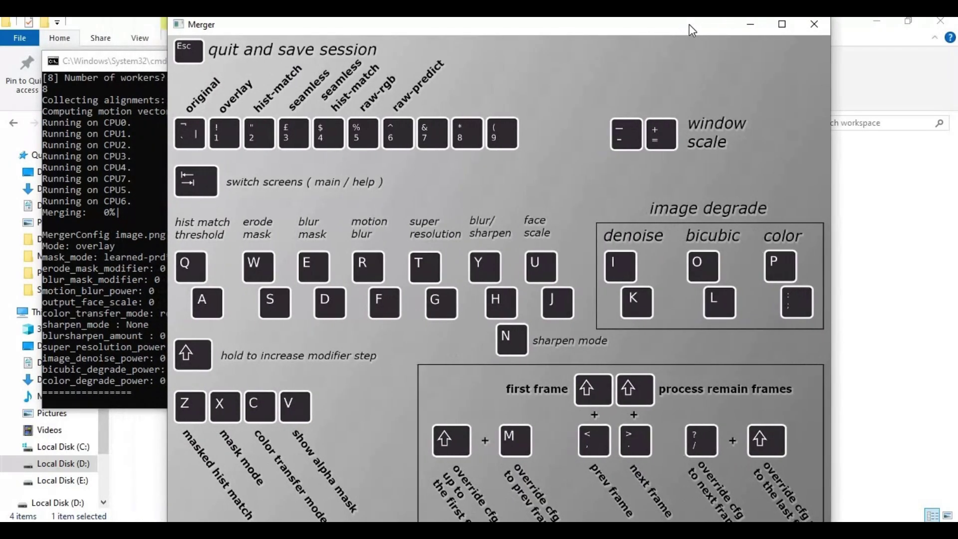
drag(622, 31, 633, 38)
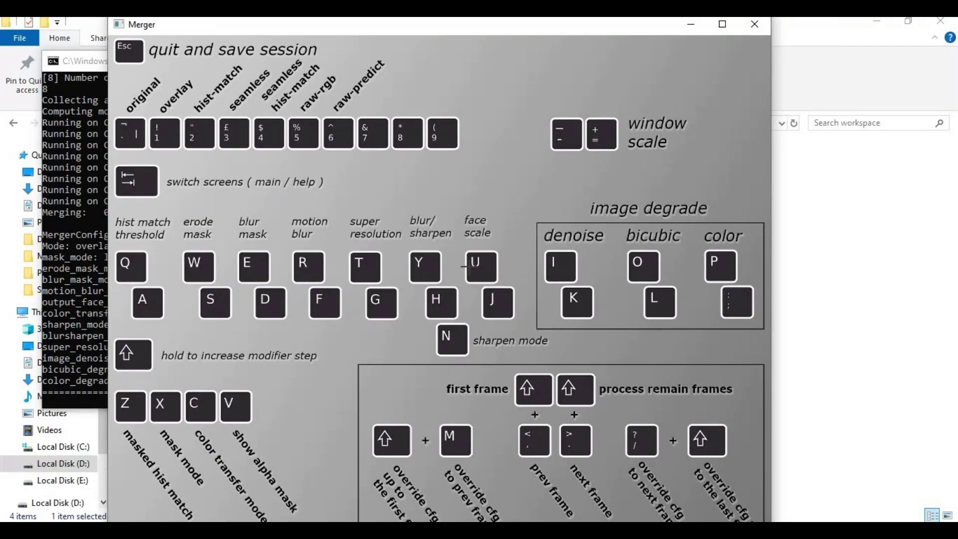
key(Tab)
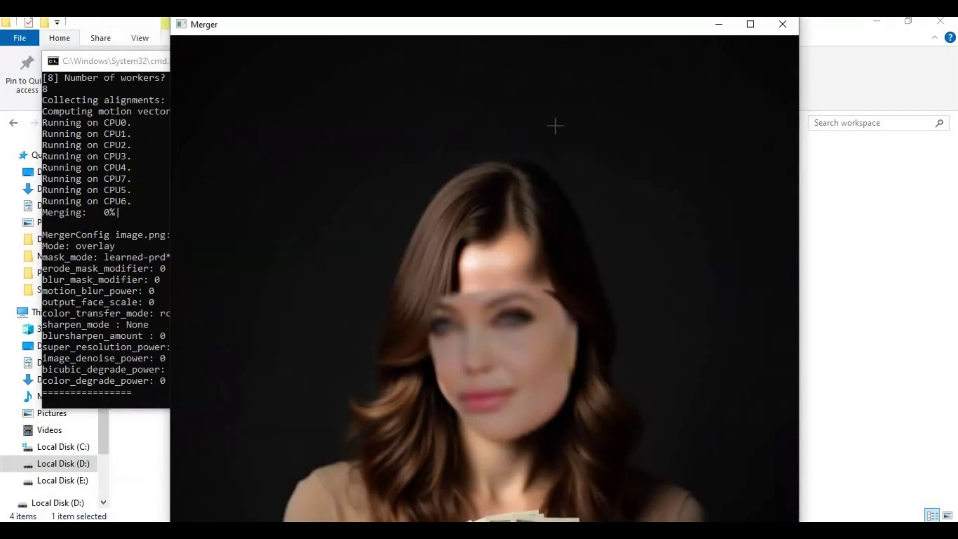
mouse_move(578, 30)
mouse_down()
mouse_move(610, 30)
mouse_move(581, 30)
mouse_up()
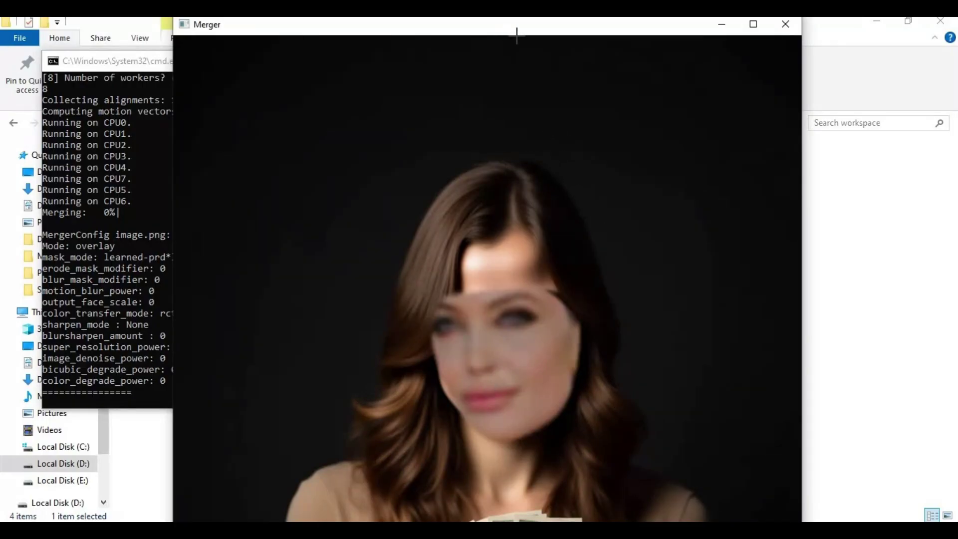
click(752, 24)
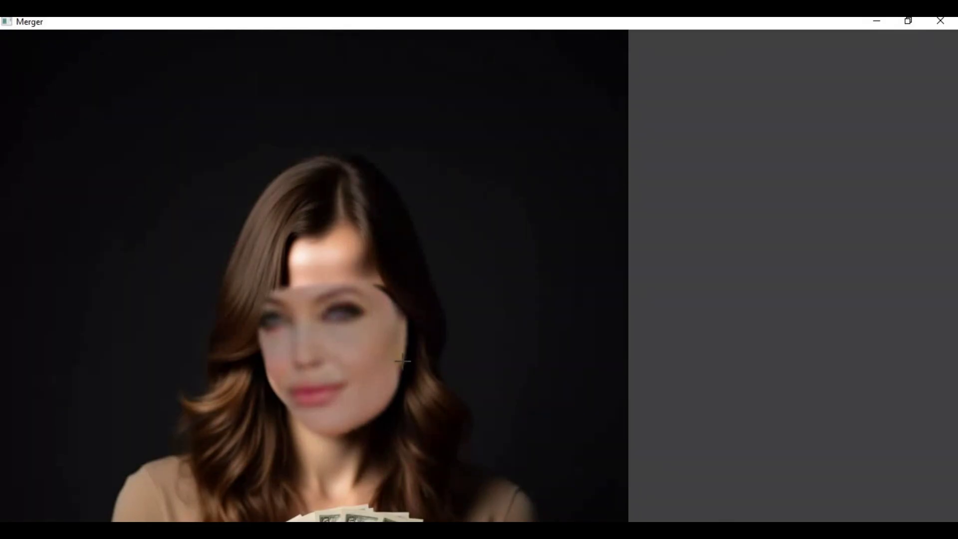
click(907, 22)
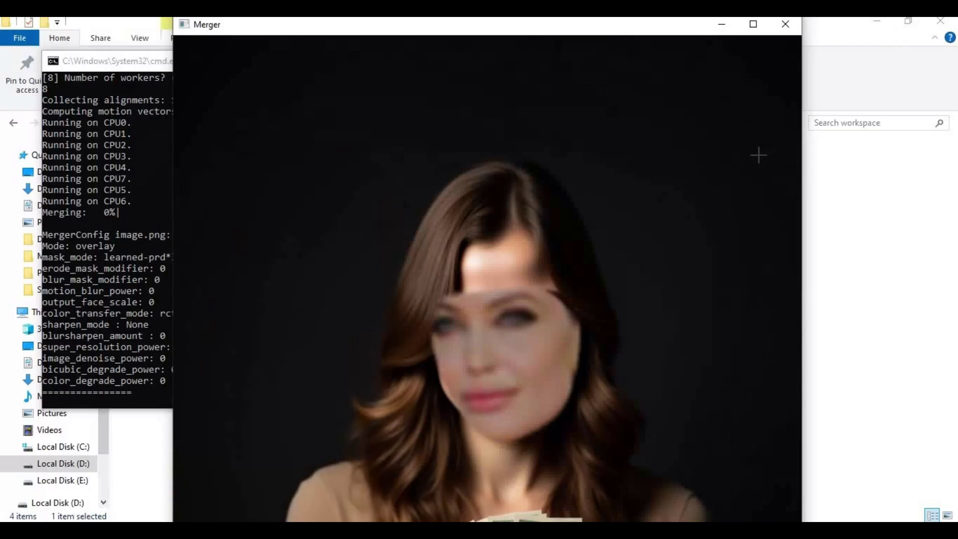
key(Tab)
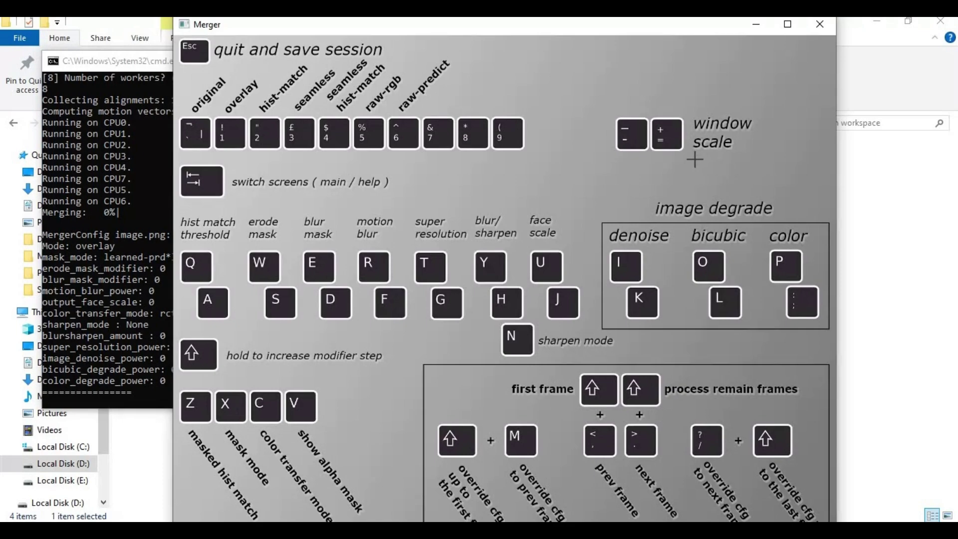
Cycle mask modes through learned-prd+, XSeg-prd, XSeg-dst and XSeg-prd*XSeg-dst, settling on full
key(Tab)
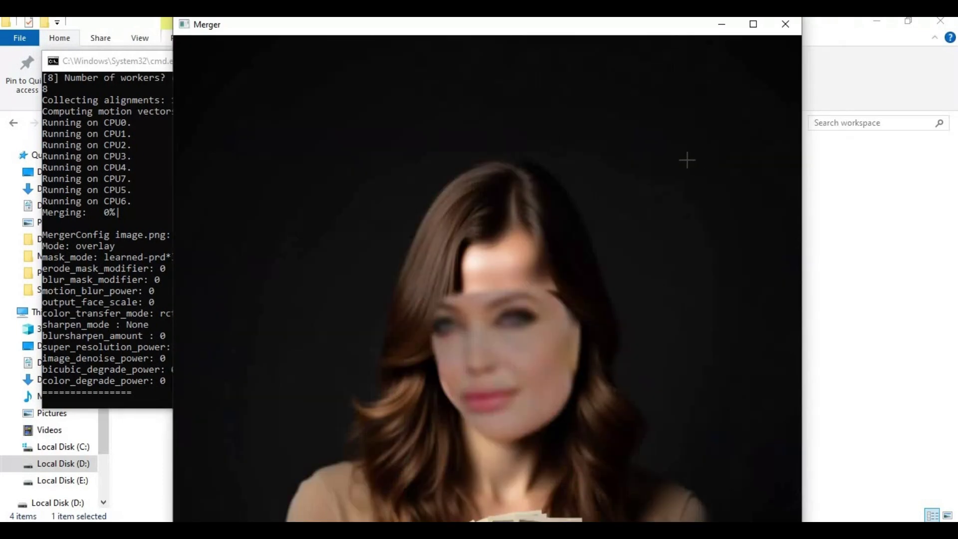
key(x)
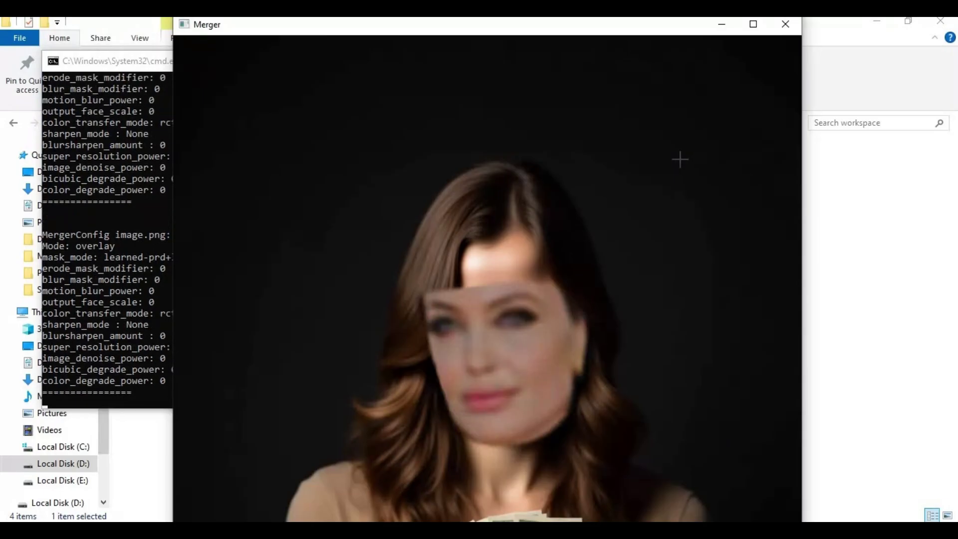
key(x)
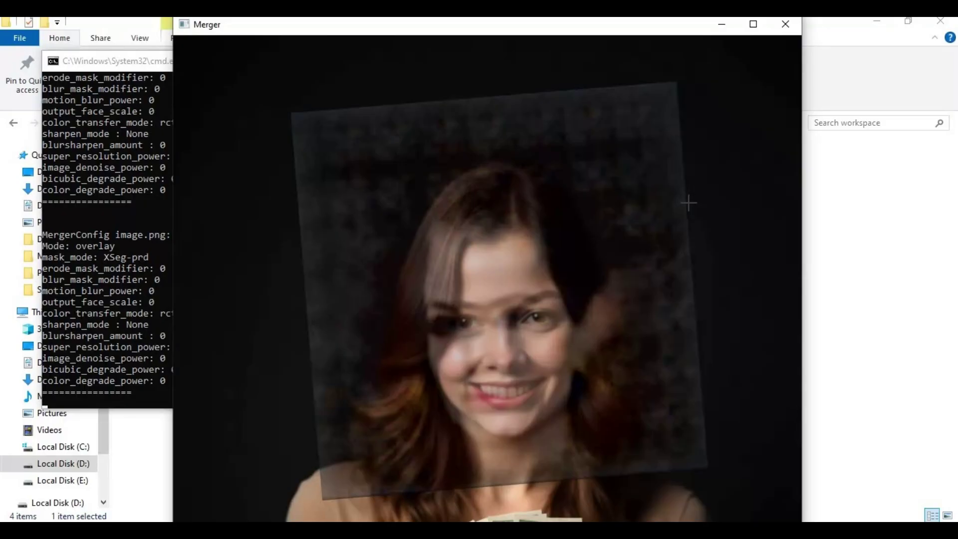
key(x)
key(x)
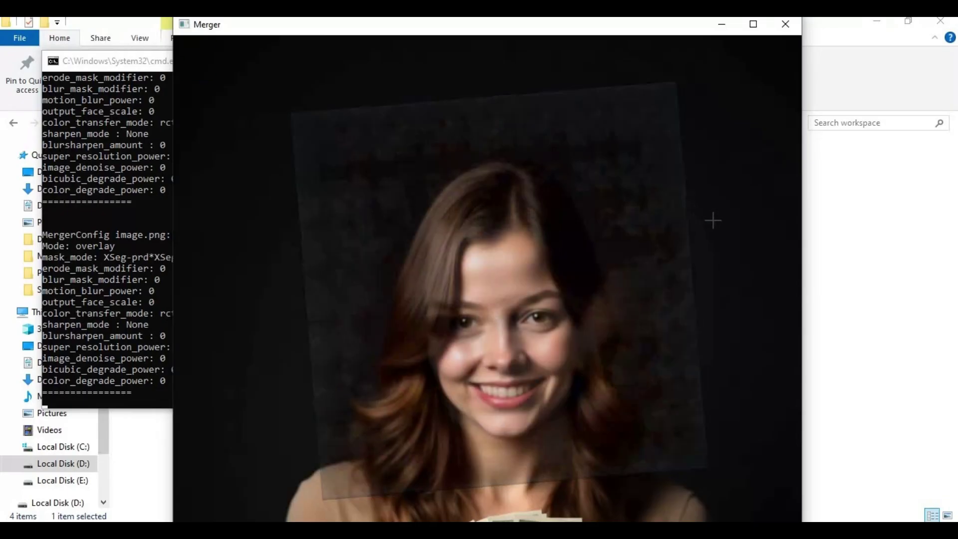
key(x)
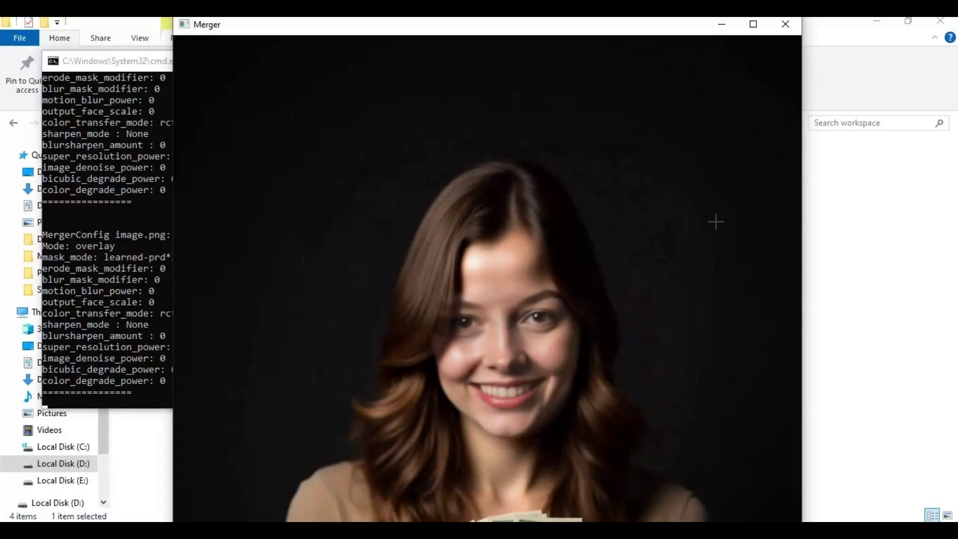
key(x)
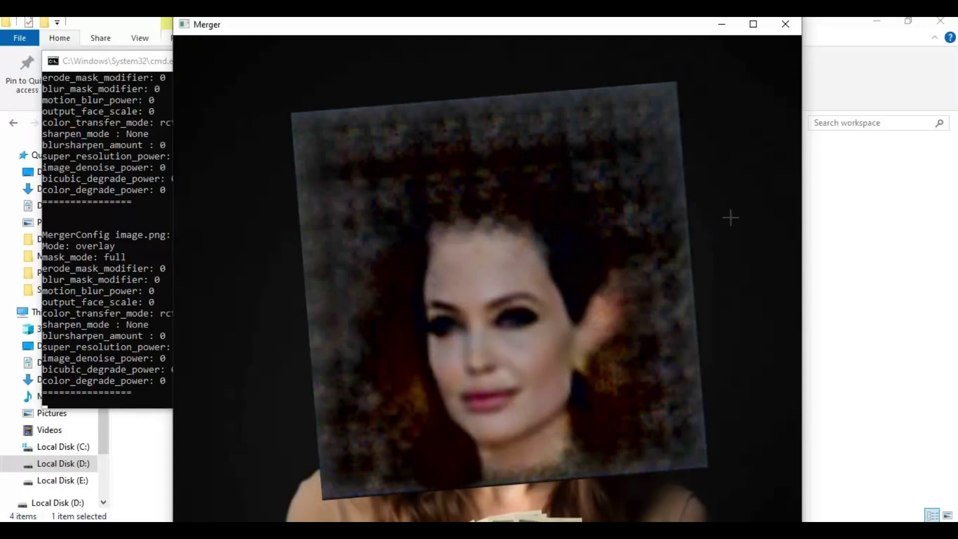
key(x)
key(x)
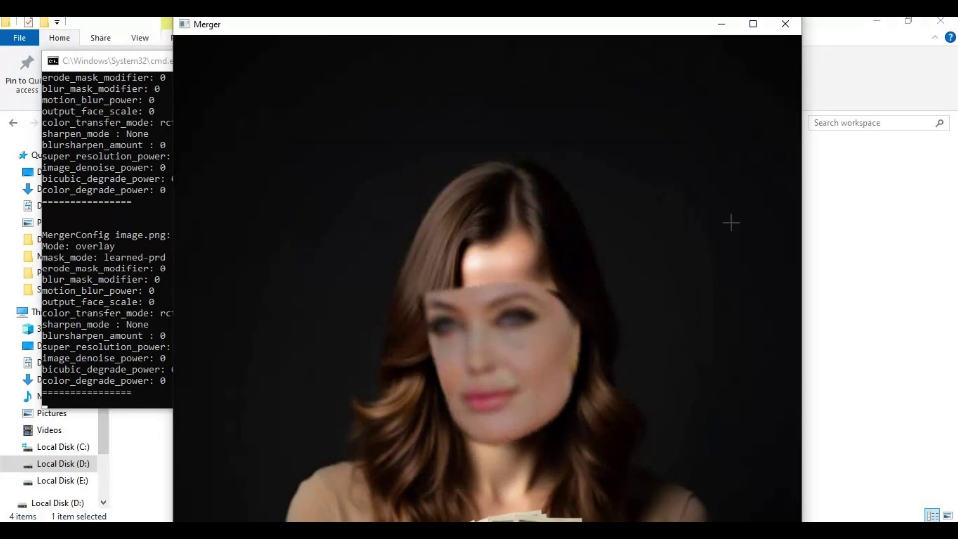
key(x)
key(x)
key(x)
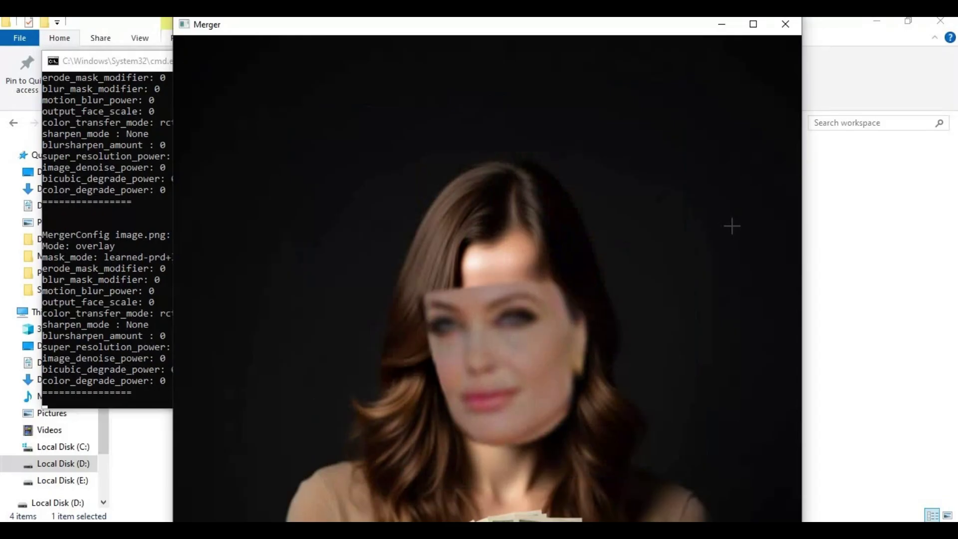
key(x)
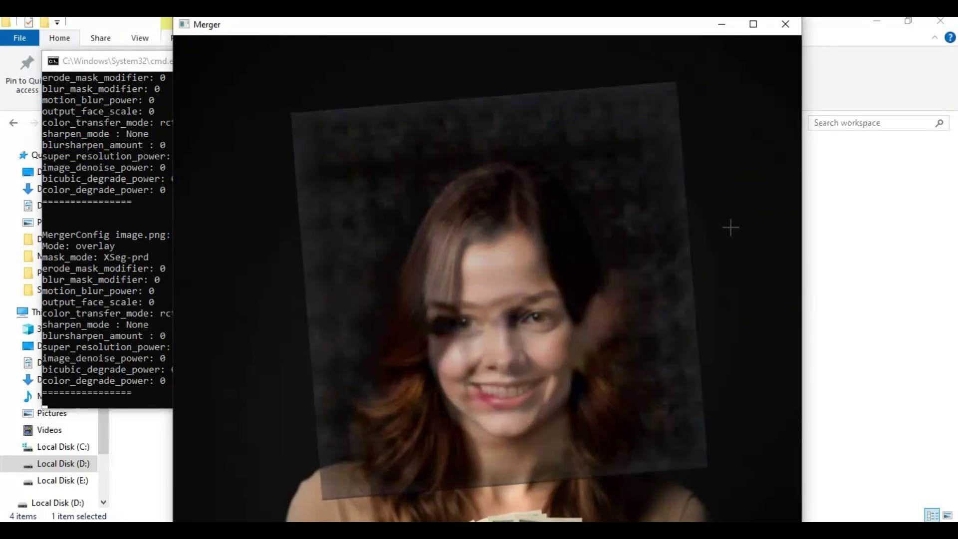
key(x)
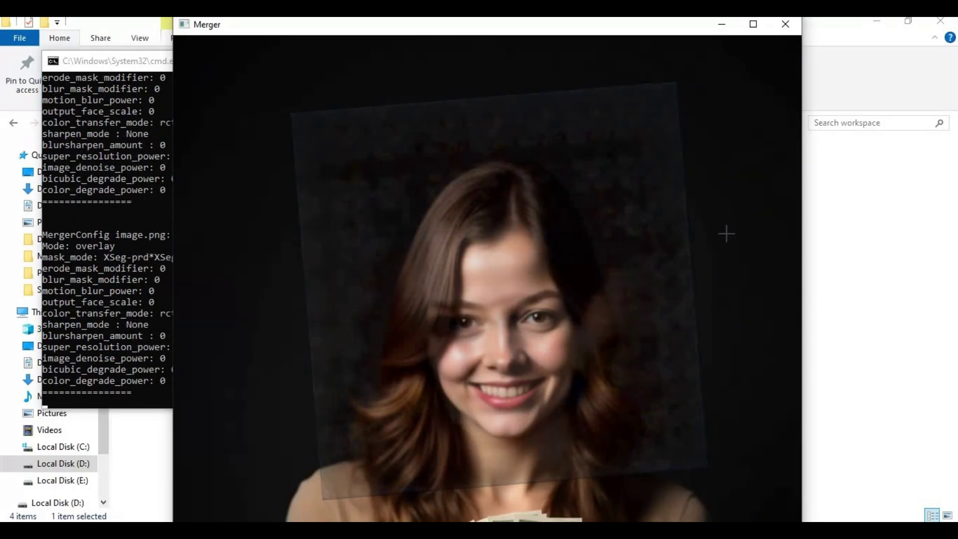
key(x)
key(x)
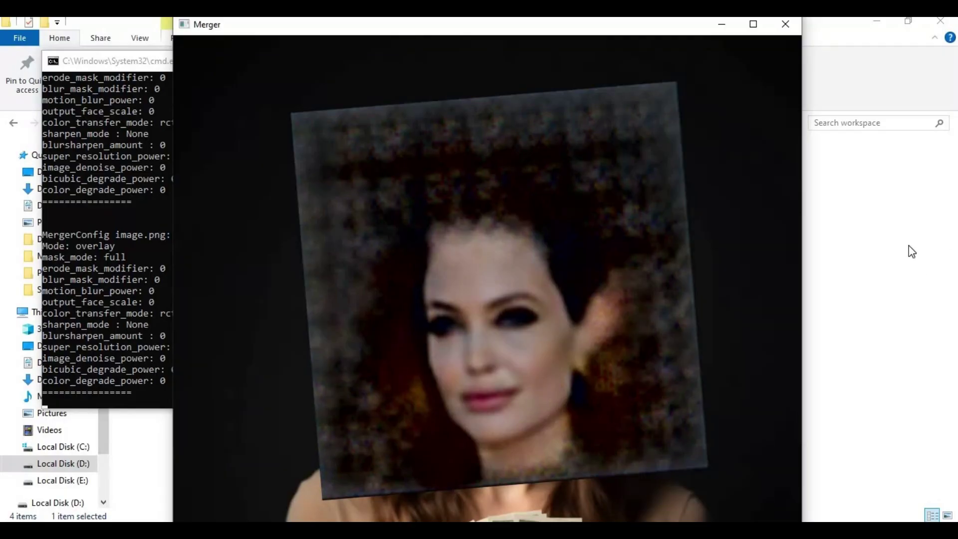
View the Merger key-binding help, then exit to save the merger session
key(Tab)
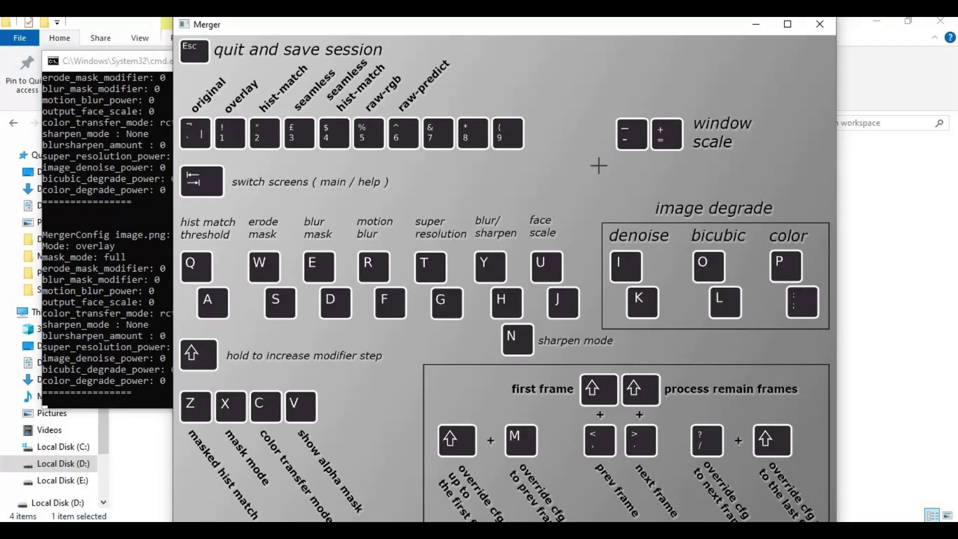
key(Escape)
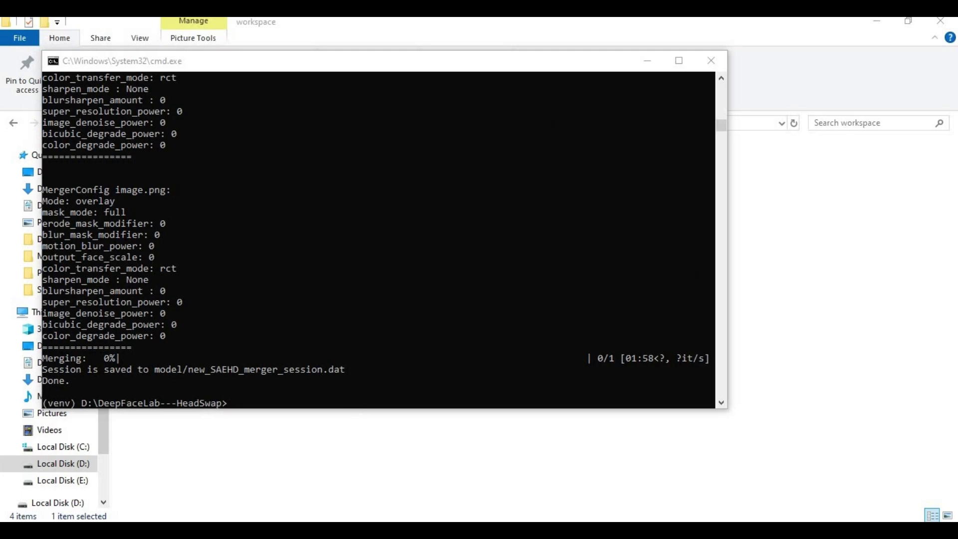
key(alt+Tab)
scroll(221, 380, down, 1)
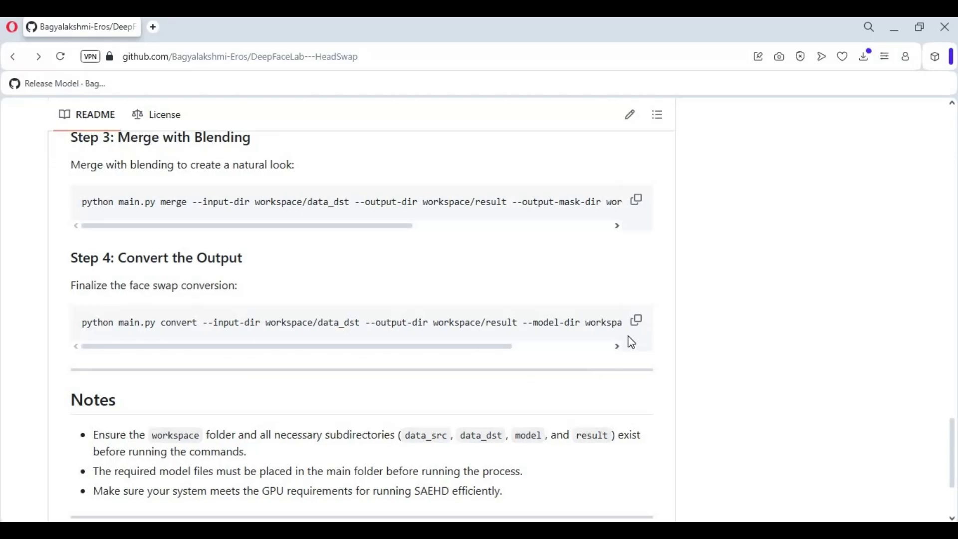
Copy the README's Step 4 convert command and run it in the console
click(637, 322)
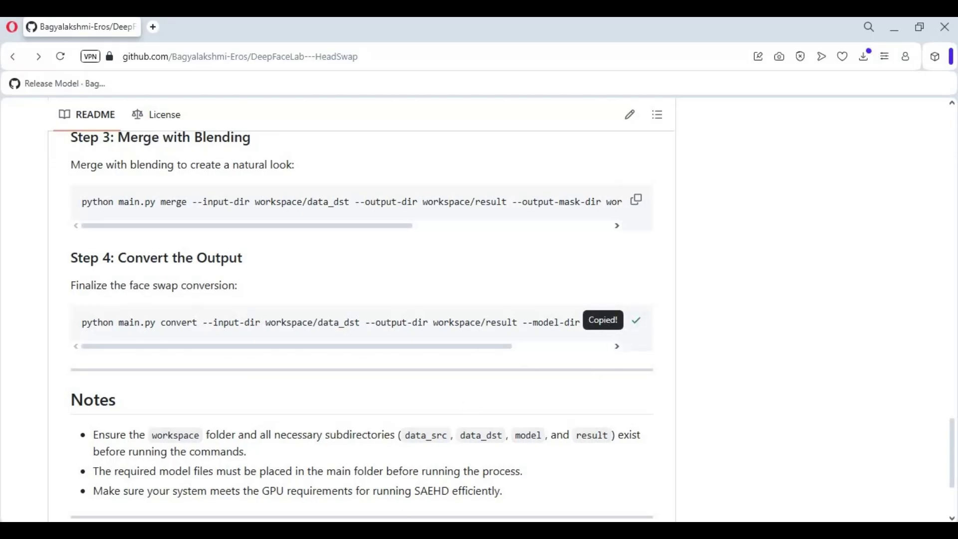
key(alt+Tab)
key(ctrl+v)
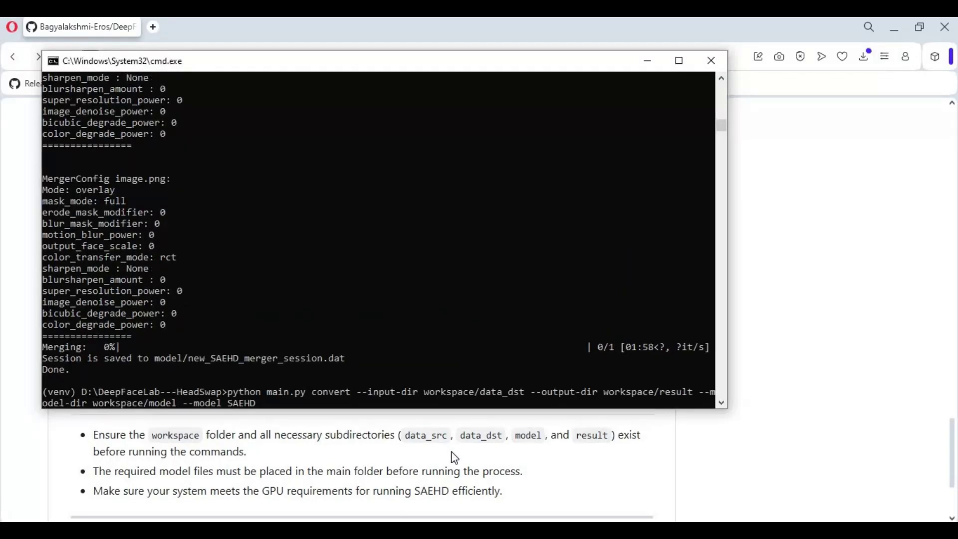
key(Return)
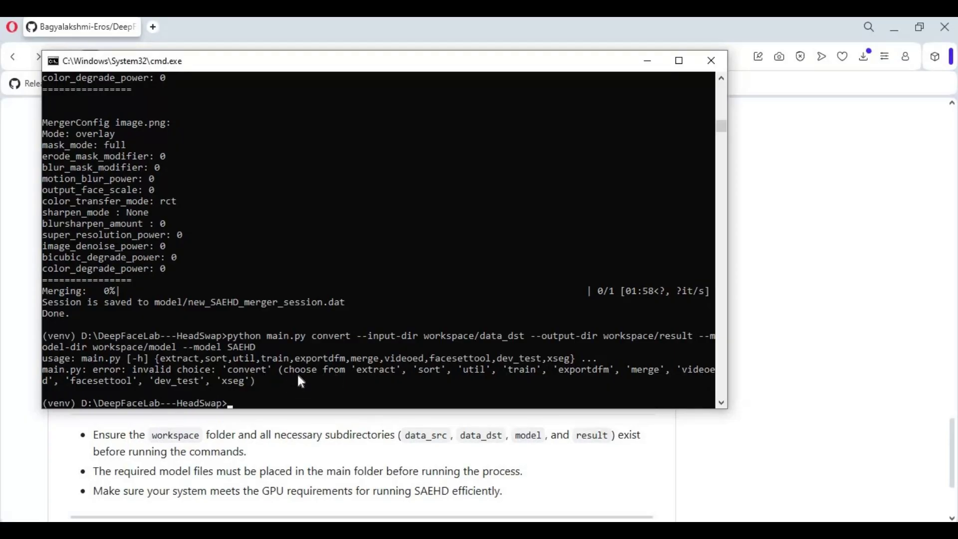
Select and copy the invalid-choice error text listing available commands such as exportdfm
drag(297, 358, 344, 357)
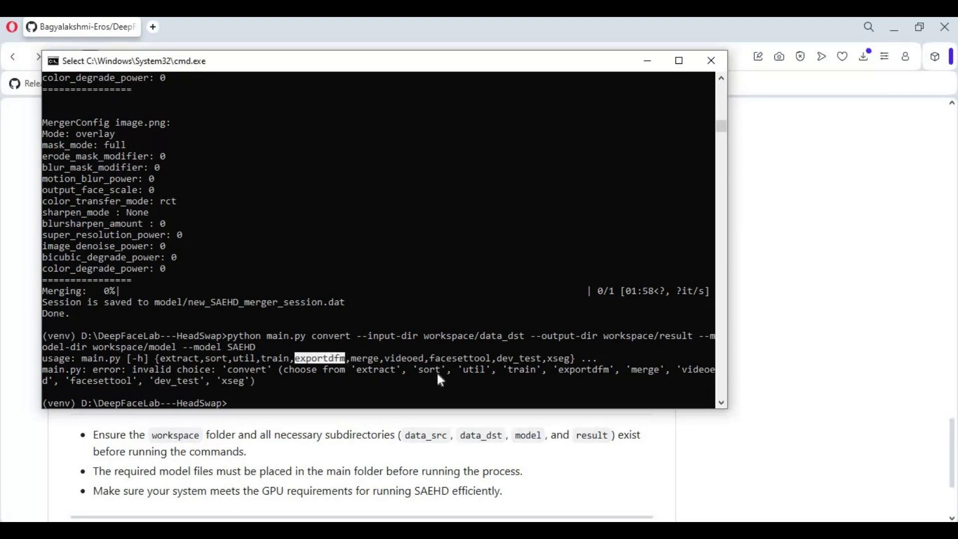
drag(437, 372, 442, 382)
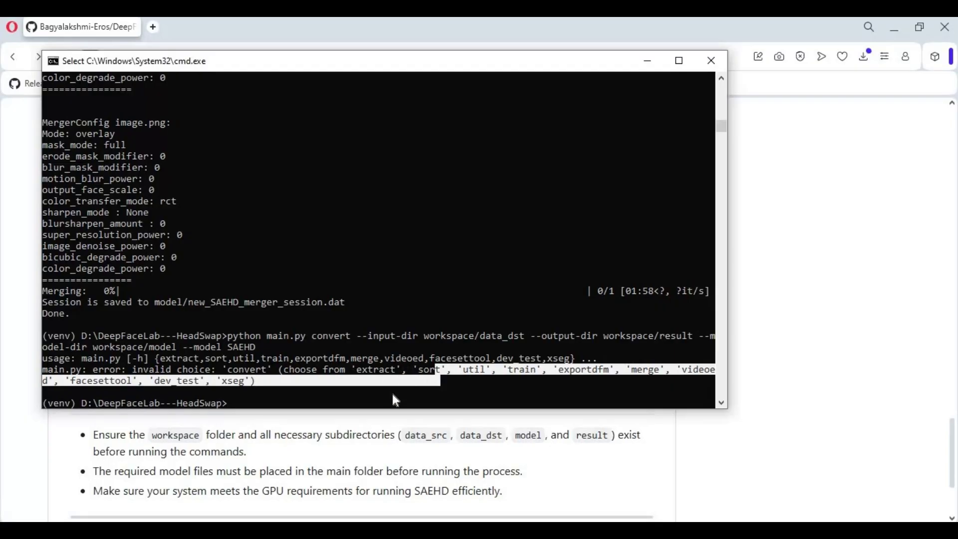
key(ctrl+c)
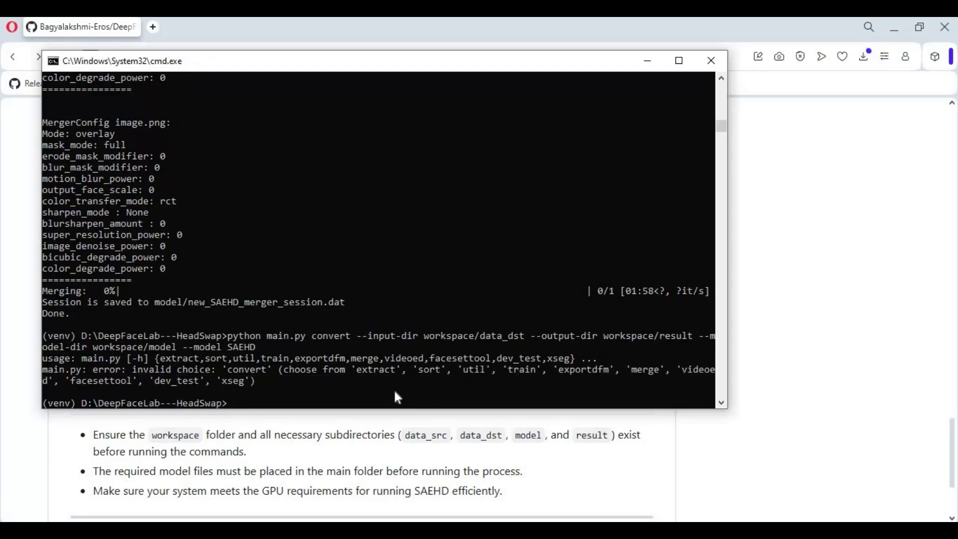
Open workspace/result and view the merged image.png, then close the viewer
mouse_move(285, 498)
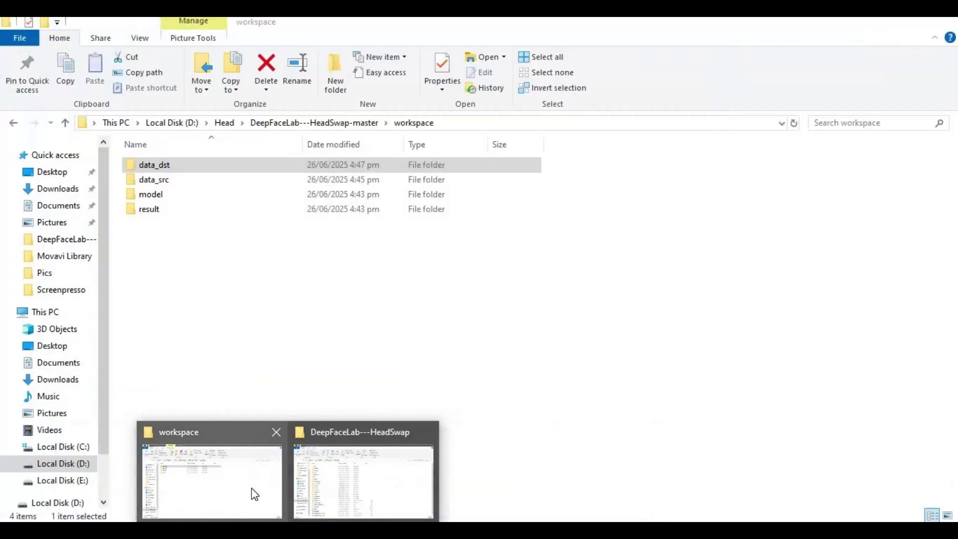
click(250, 494)
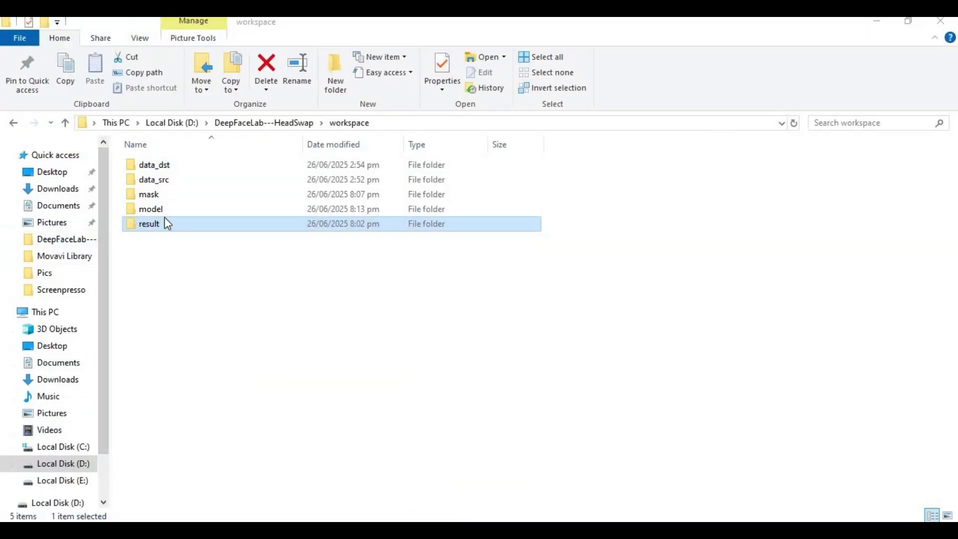
double_click(167, 223)
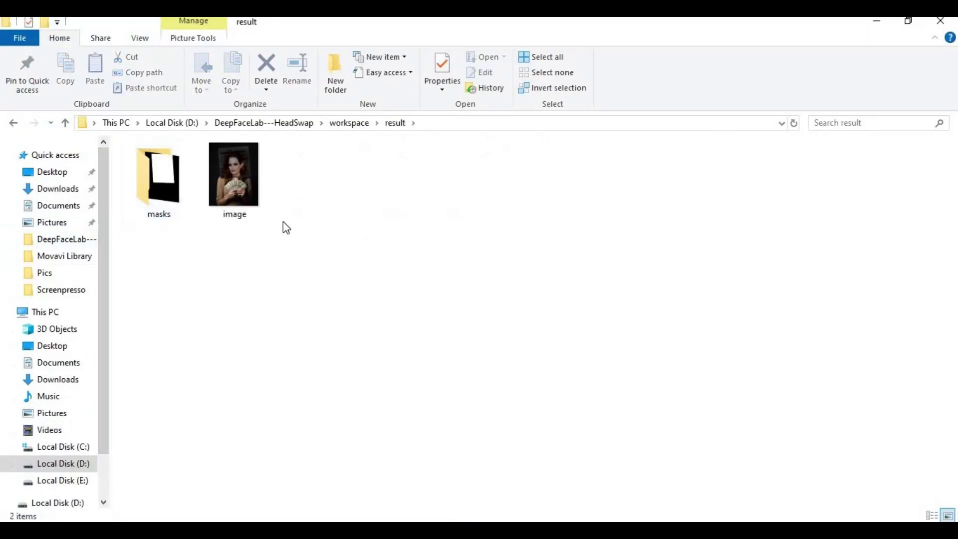
click(250, 184)
key(Return)
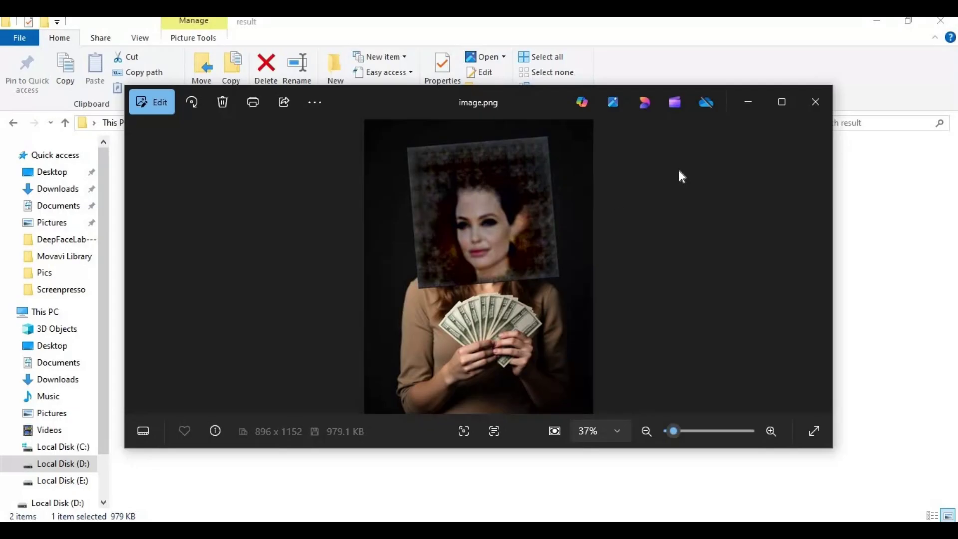
click(813, 103)
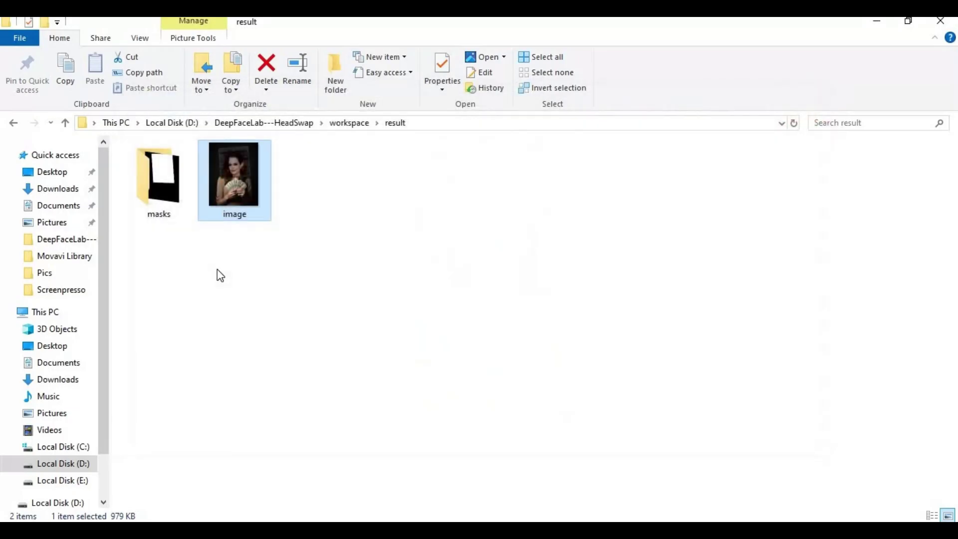
Check the masks folder, then go to workspace/model and select new_SAEHD_model.dfm
double_click(160, 185)
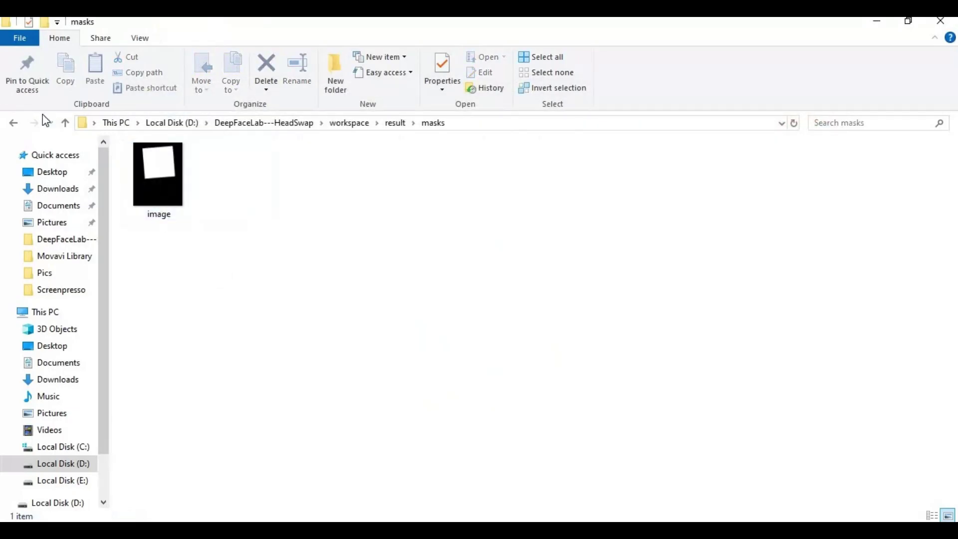
click(65, 122)
click(65, 123)
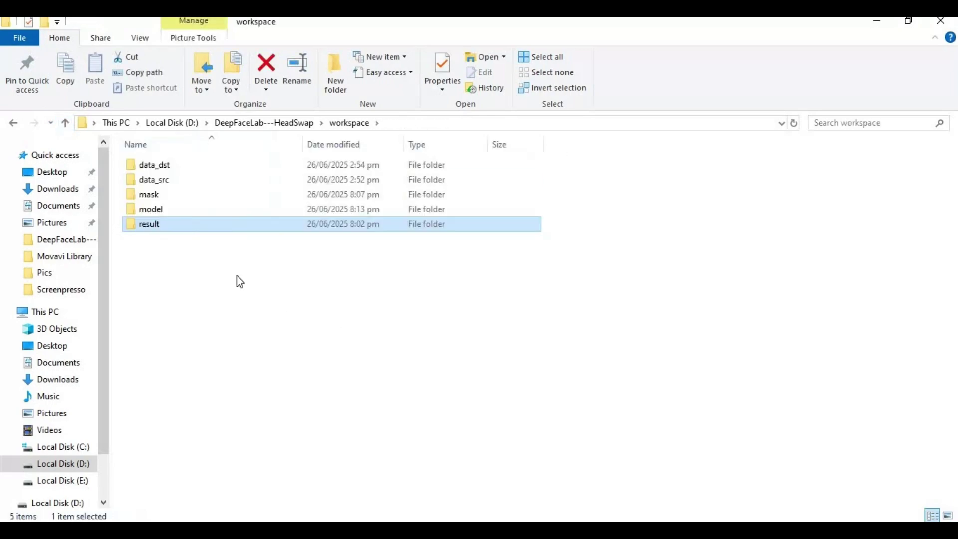
double_click(152, 208)
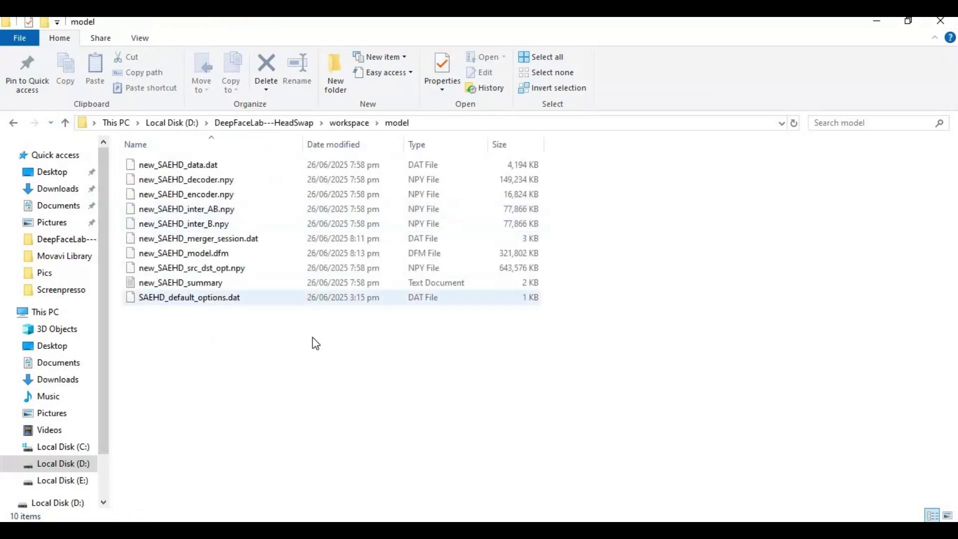
click(160, 253)
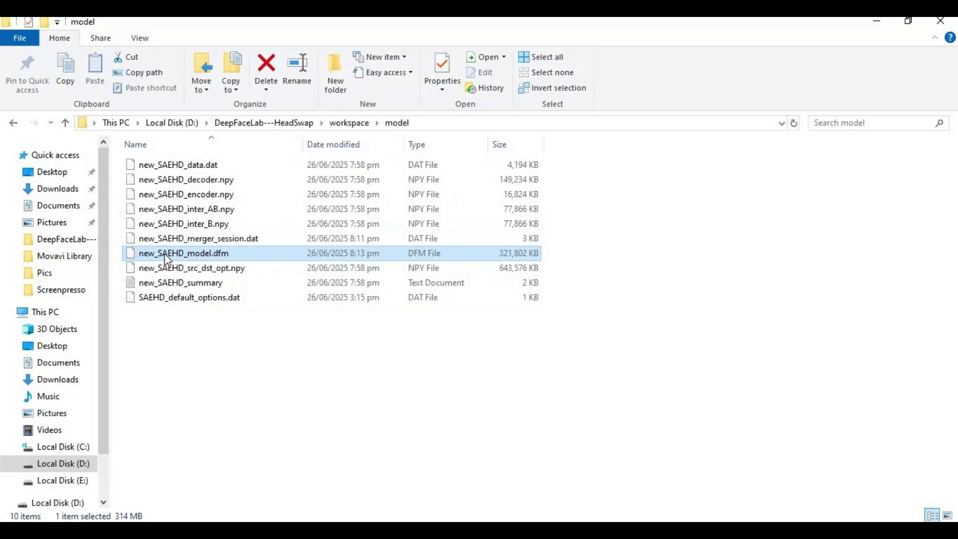